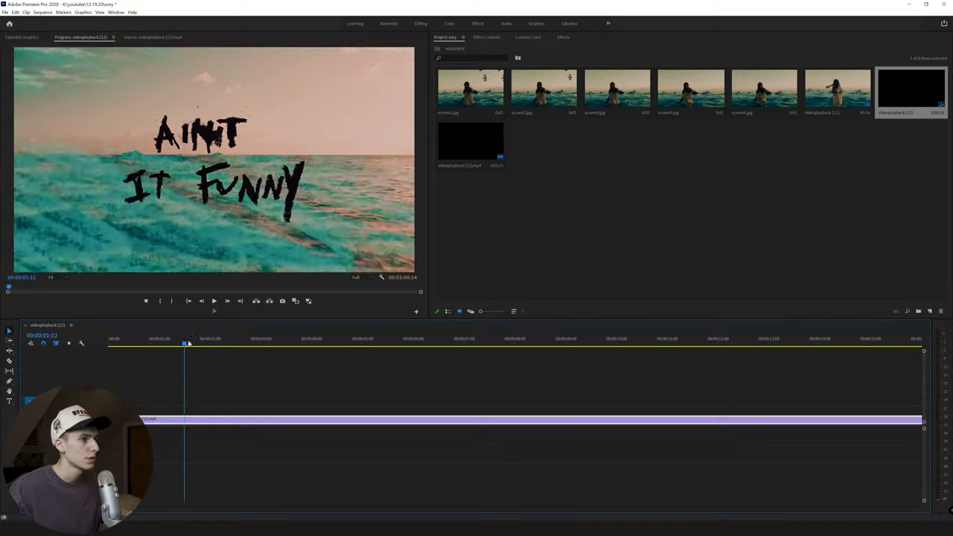
Scrub through the video's opening title frames up to 00:00:08:03 and examine their hand-drawn paper textures.
left_click_drag(187, 344, 201, 344)
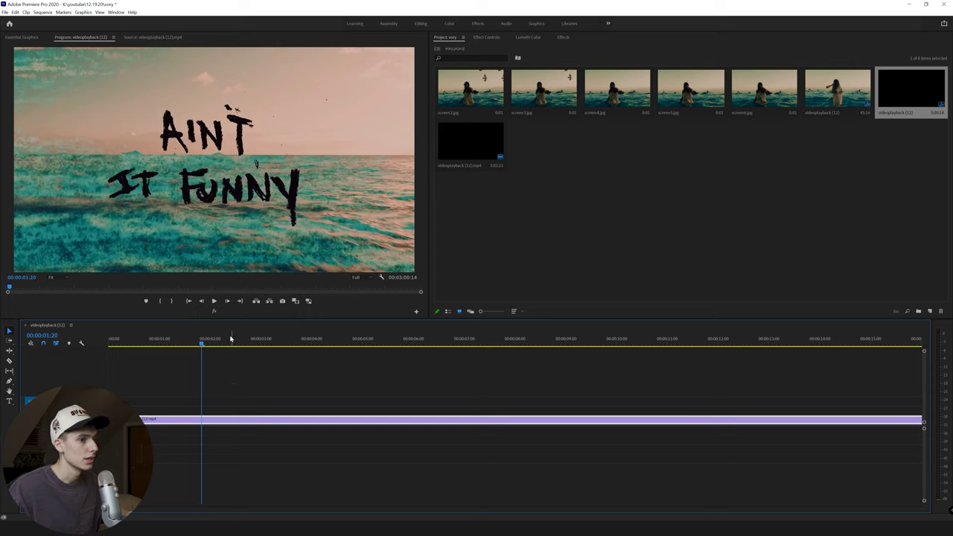
left_click_drag(217, 341, 213, 345)
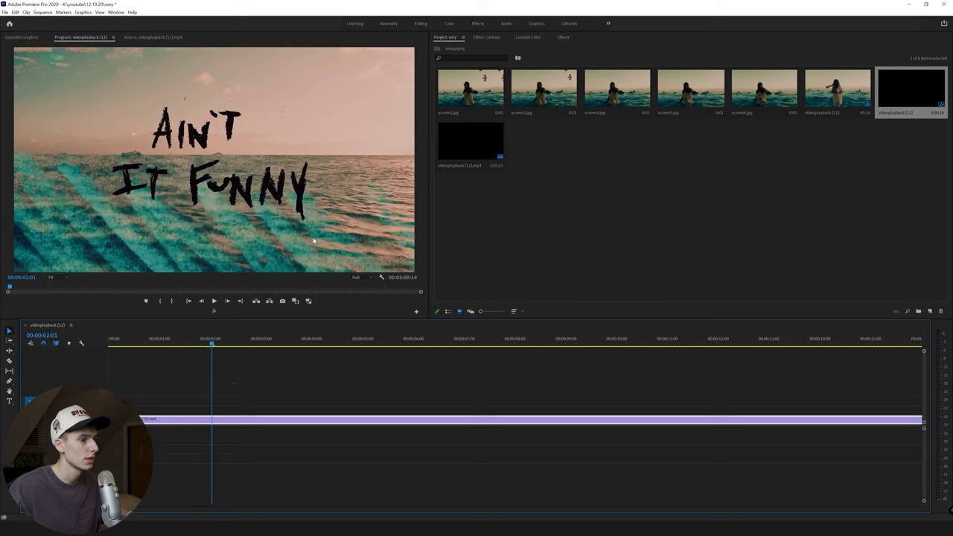
left_click_drag(213, 344, 217, 345)
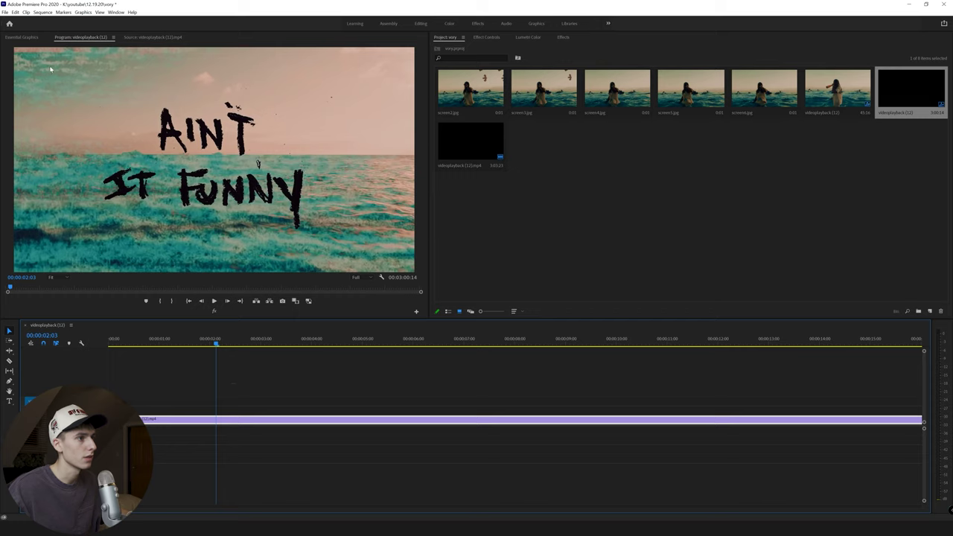
left_click_drag(215, 344, 520, 341)
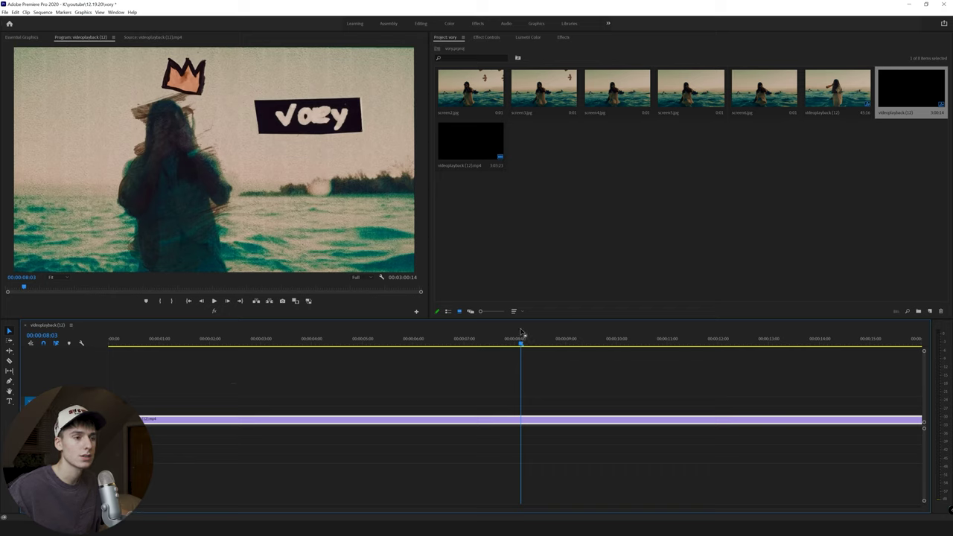
Go to the frame at 00:00:19:19 and examine the marked frames that follow it in the clip.
left_click(541, 353)
scroll(447, 372, "down", 5)
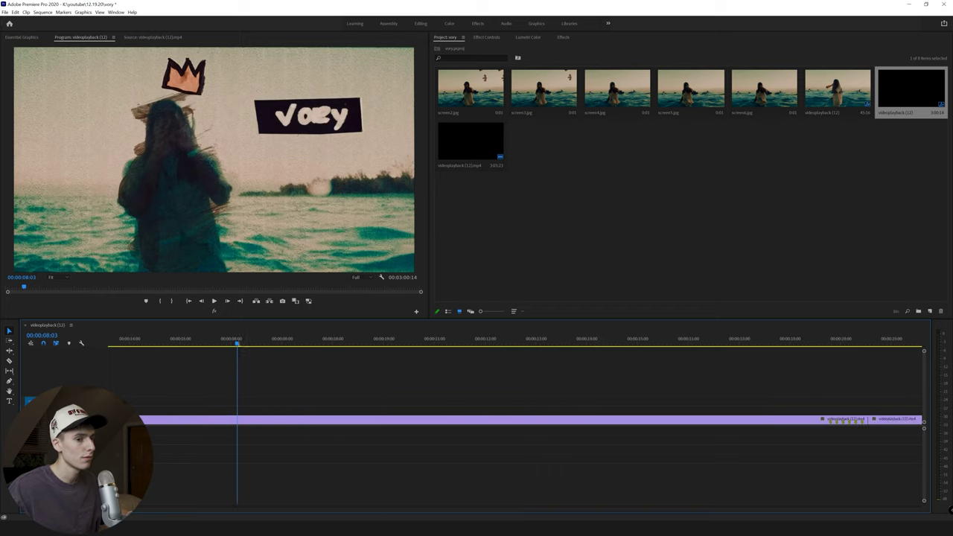
left_click(432, 345)
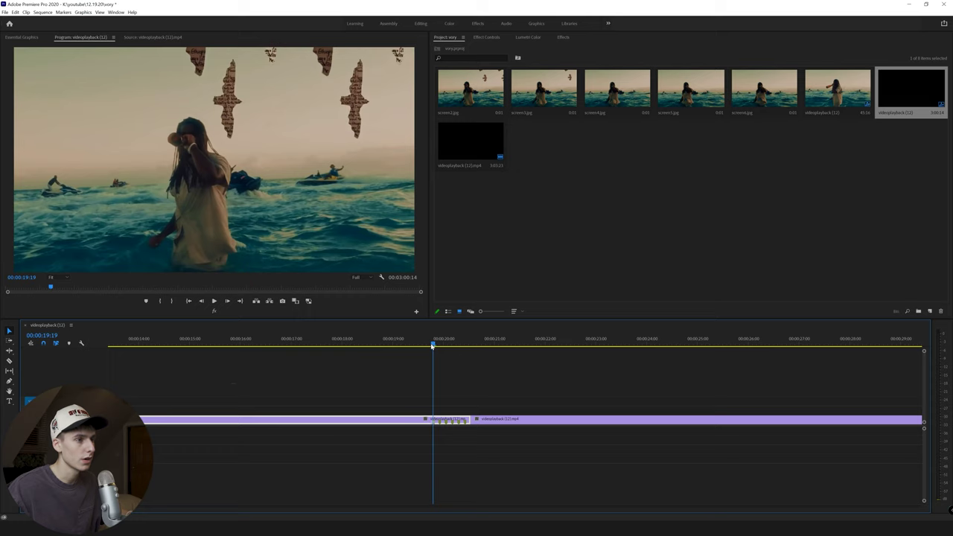
scroll(386, 347, "up", 3, "alt")
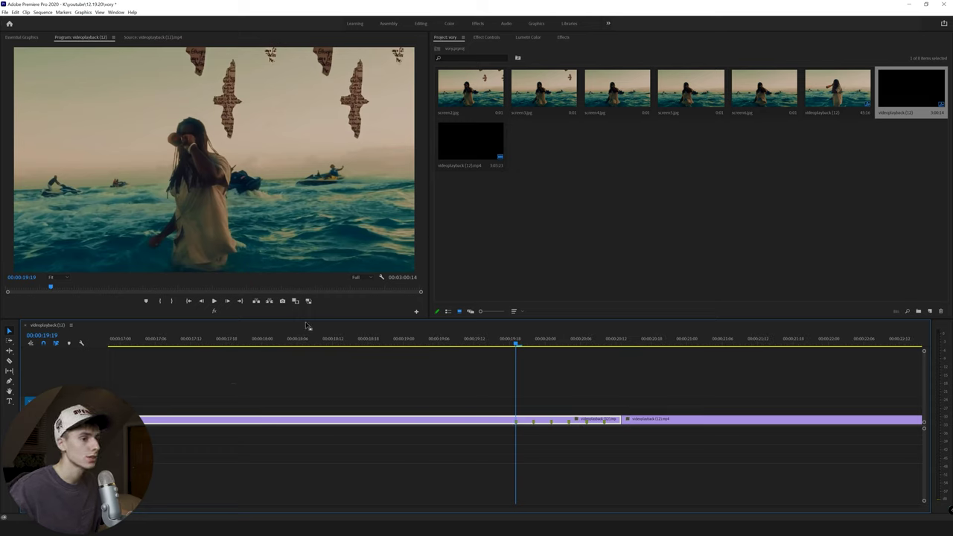
mouse_move(519, 343)
left_mouse_down()
mouse_move(528, 343)
mouse_move(519, 343)
left_mouse_up()
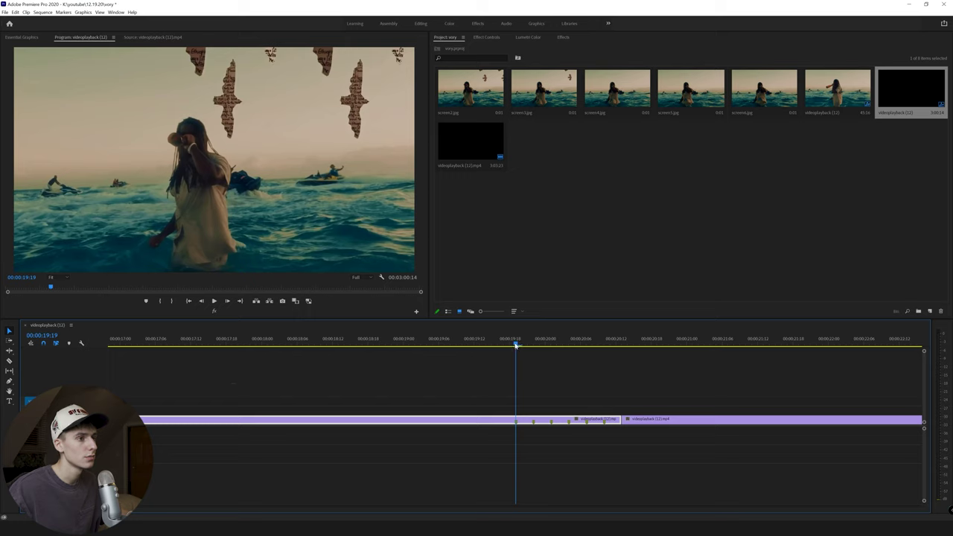
left_click_drag(516, 345, 604, 349)
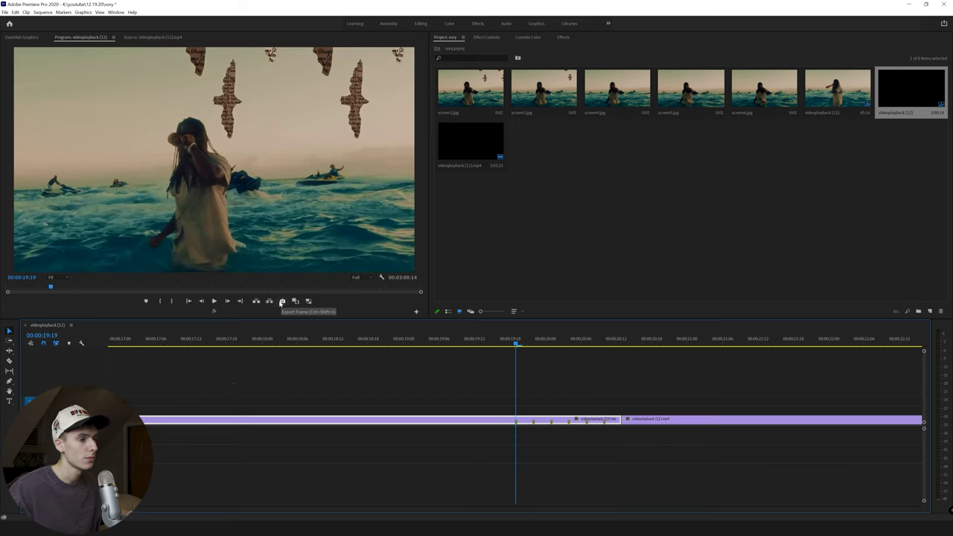
Check the Export Frame settings for the frame at 00:00:19:19 and leave them without exporting.
left_click(281, 302)
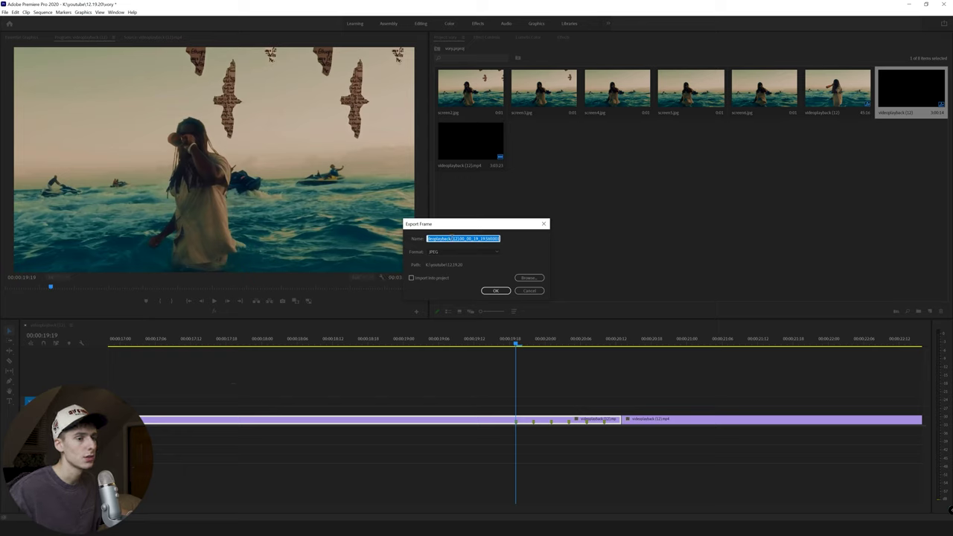
left_click(530, 291)
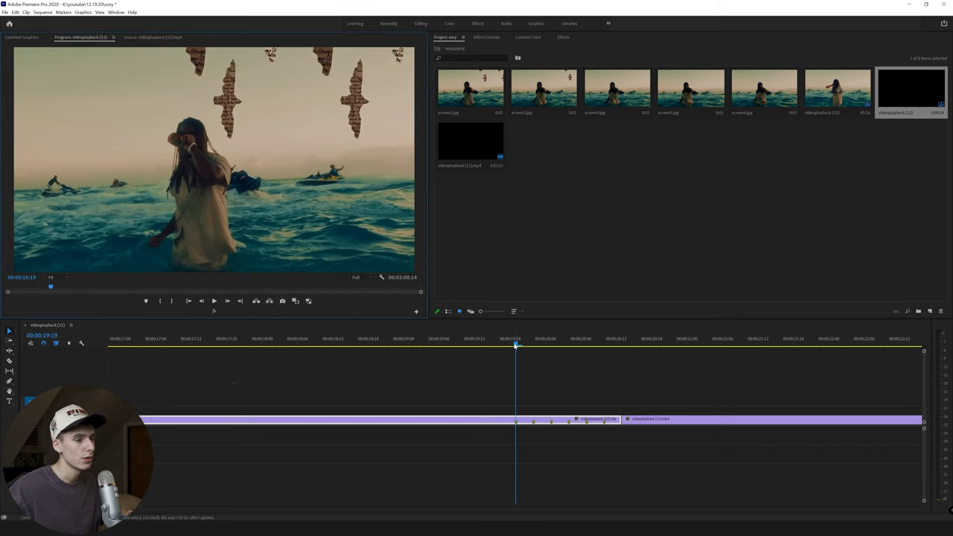
mouse_move(516, 346)
left_mouse_down()
mouse_move(606, 347)
mouse_move(504, 347)
mouse_move(519, 352)
mouse_move(516, 345)
left_mouse_up()
Switch to Photoshop and place BlackSheet7 from the Desktop folder Paper Rips and Folds into the screen1.jpg document.
key("alt+Tab")
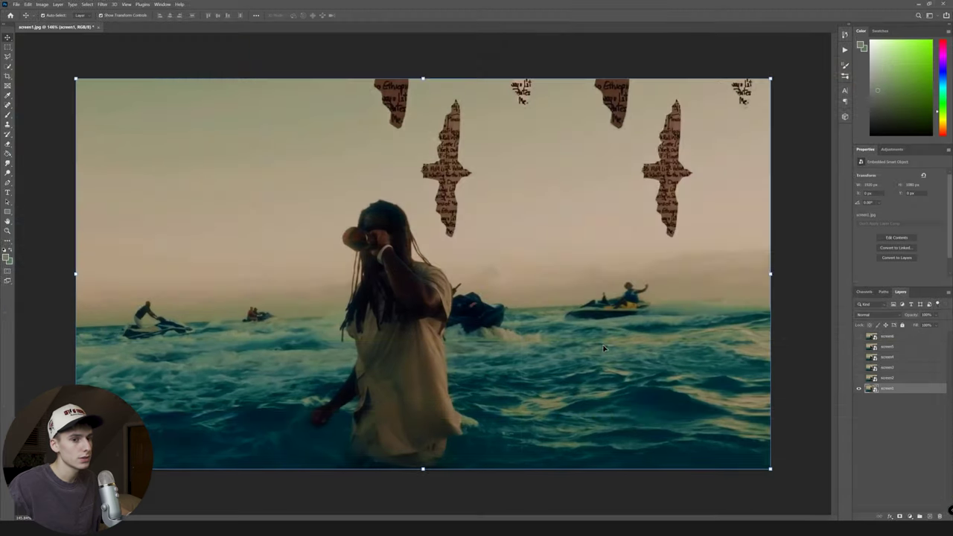
left_click(865, 403)
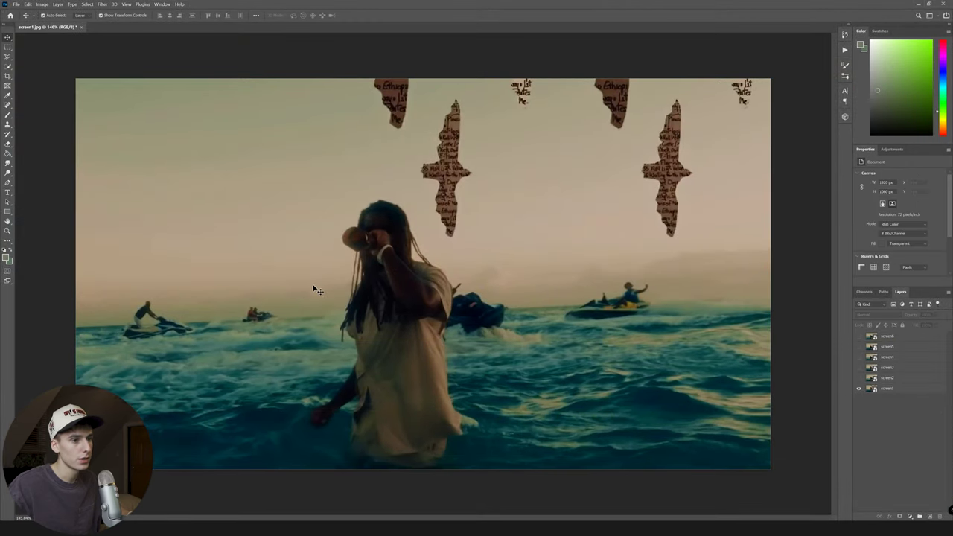
key("alt+Tab")
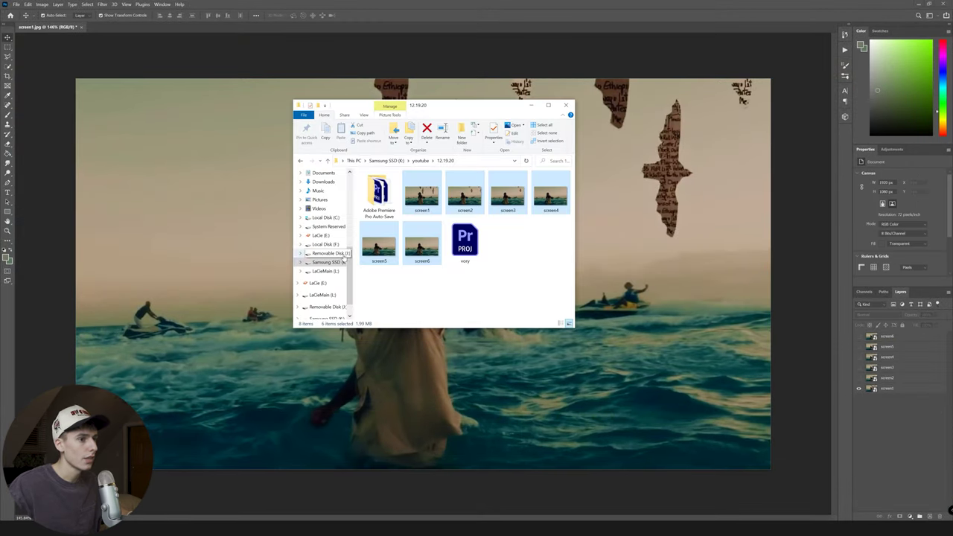
scroll(328, 253, "up", 5)
left_click(320, 258)
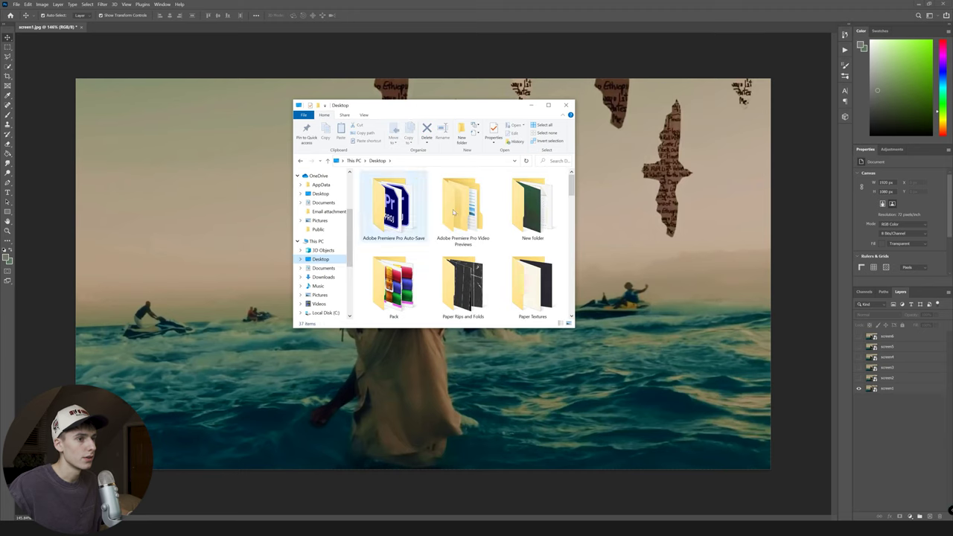
double_click(463, 283)
left_click_drag(503, 235, 171, 230)
Look through the other texture folders on the Desktop and put the file window away.
key("alt+Tab")
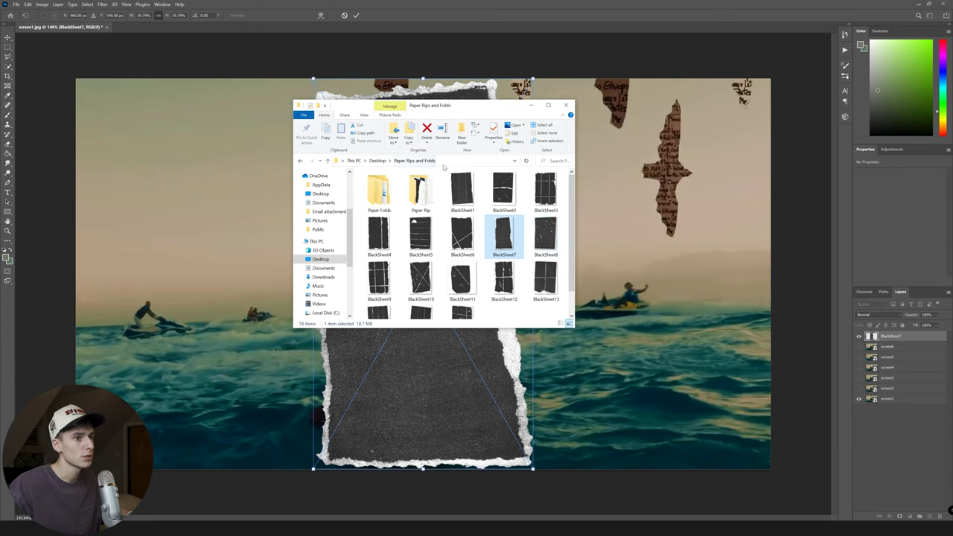
left_click(379, 161)
scroll(524, 257, "up", 2)
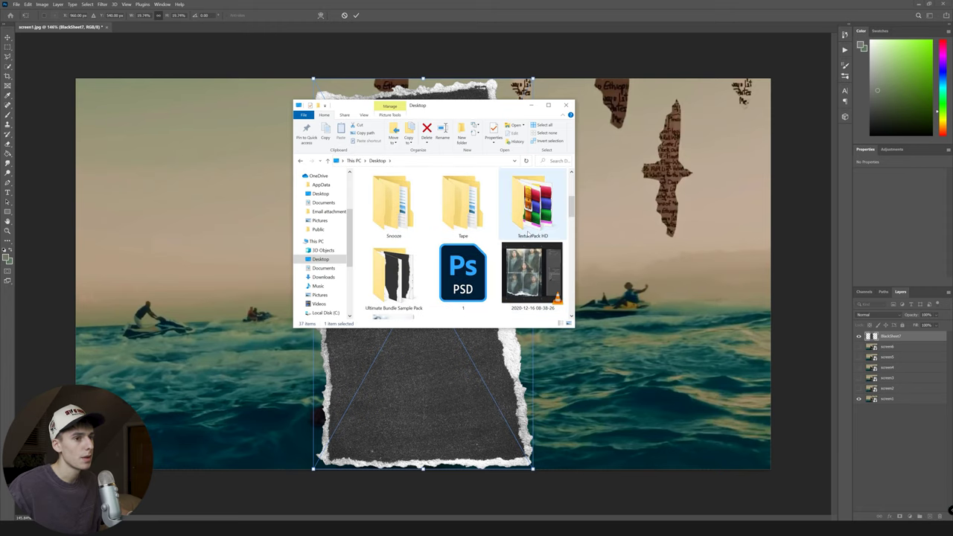
scroll(523, 257, "up", 1)
left_click(529, 108)
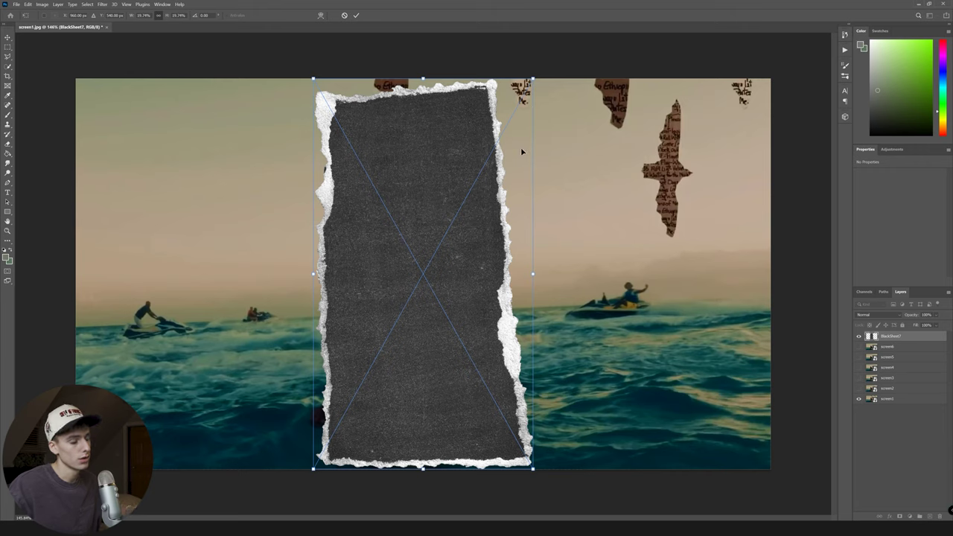
Rotate the BlackSheet7 texture about 90° and enlarge it to about 2642 × 1474 px so its black surface covers the canvas.
key("Return")
left_click_drag(535, 277, 437, 91)
left_click_drag(475, 233, 305, 121)
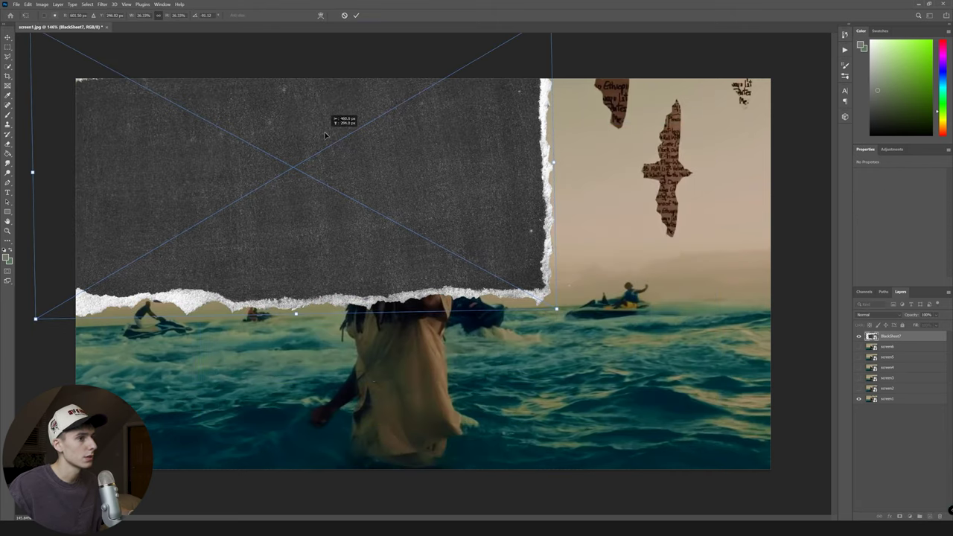
left_click_drag(560, 310, 761, 455)
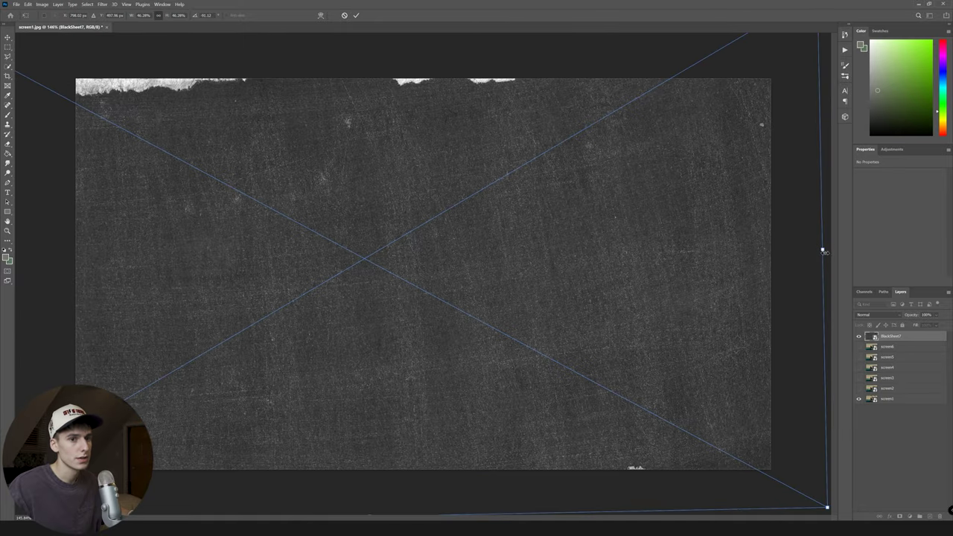
left_click_drag(828, 246, 828, 262)
left_click_drag(720, 258, 712, 248)
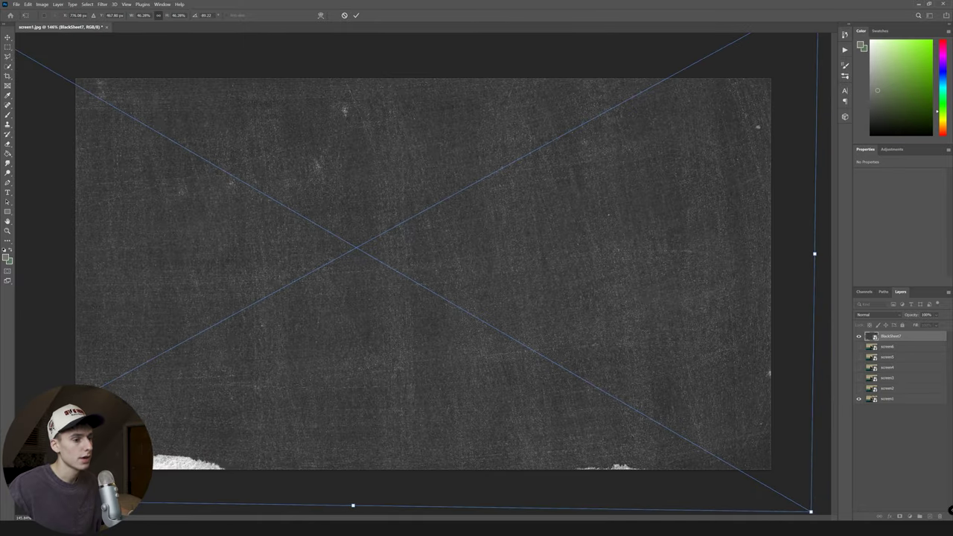
left_click_drag(355, 506, 356, 529)
left_click_drag(407, 398, 409, 399)
key("Return")
Move the BlackSheet7 layer directly above screen1 and set its blend mode to Screen.
left_click_drag(893, 337, 893, 396)
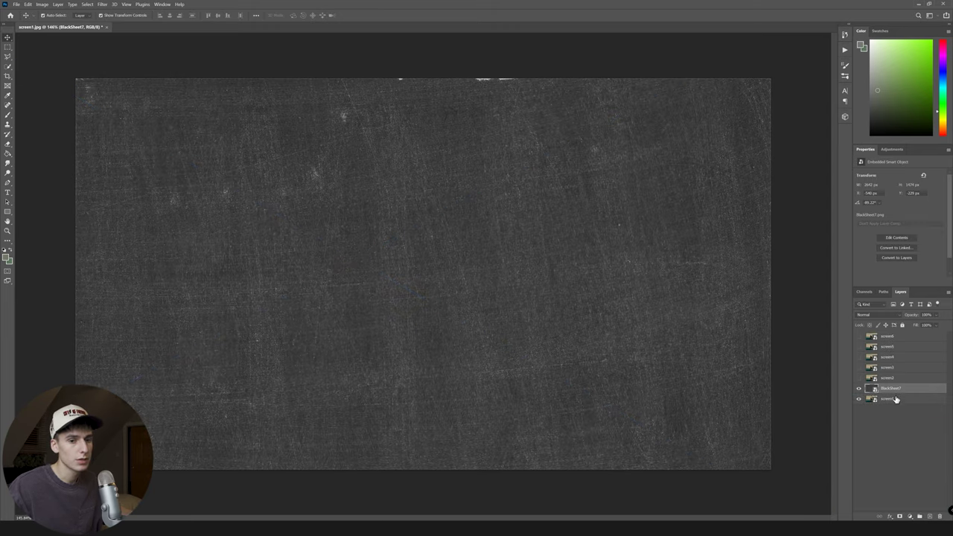
left_click(877, 314)
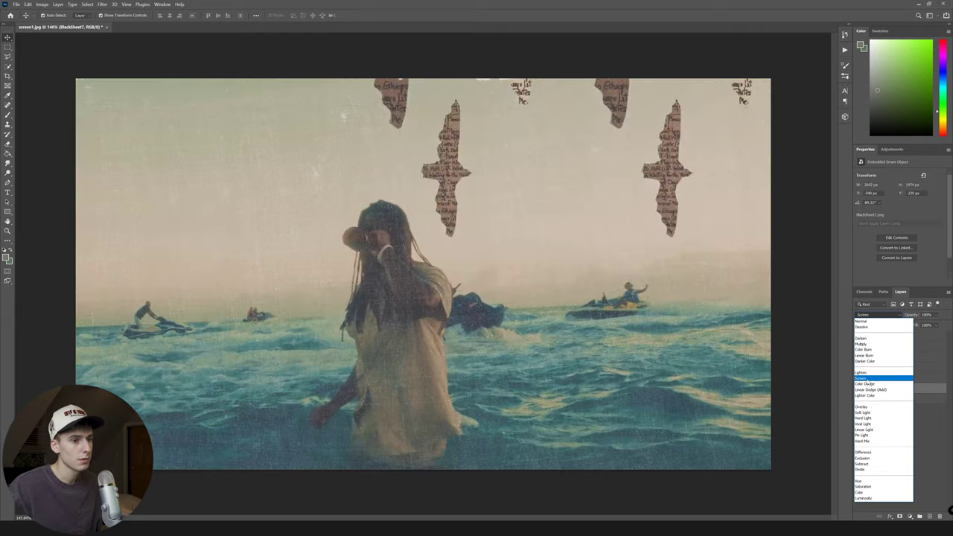
left_click(867, 378)
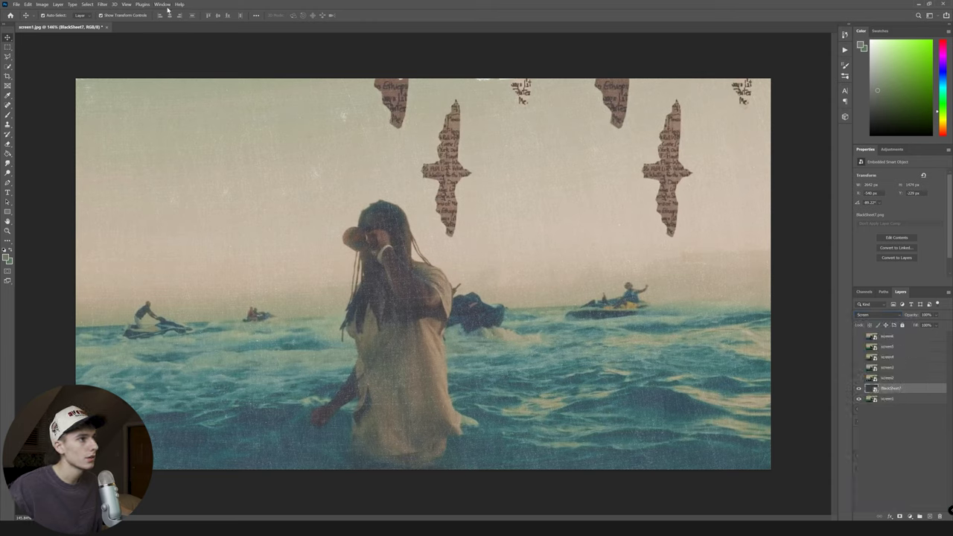
Apply a Sepia Photo Filter with 75% density to the BlackSheet7 layer.
left_click(42, 5)
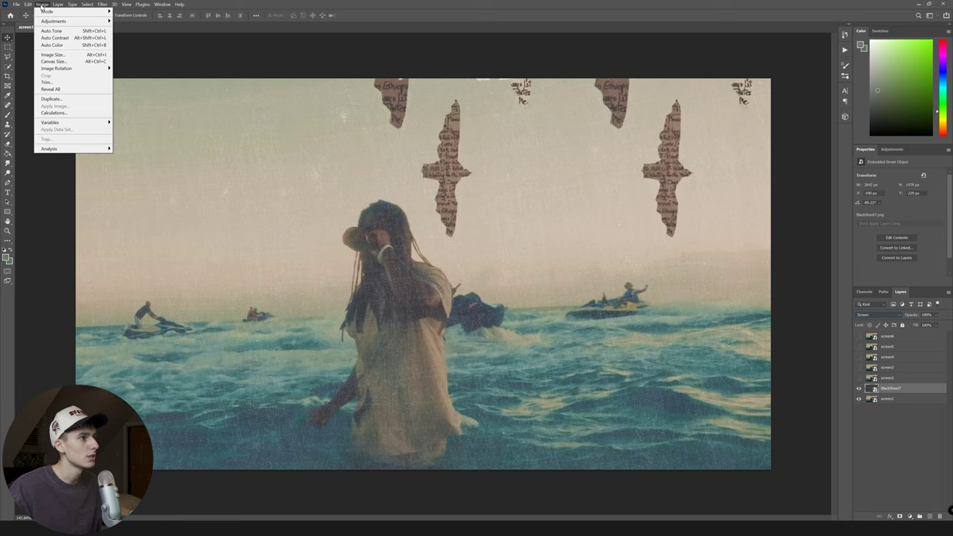
mouse_move(50, 24)
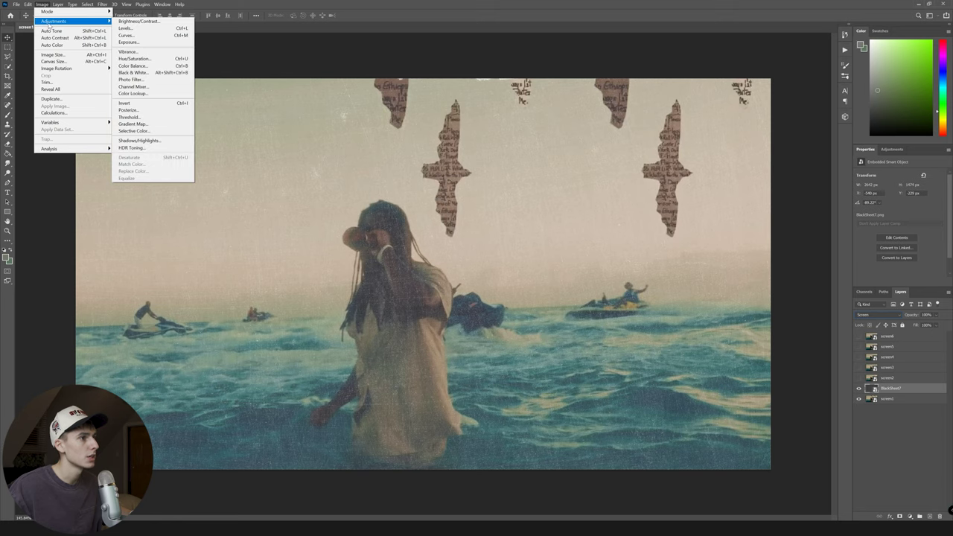
left_click(131, 79)
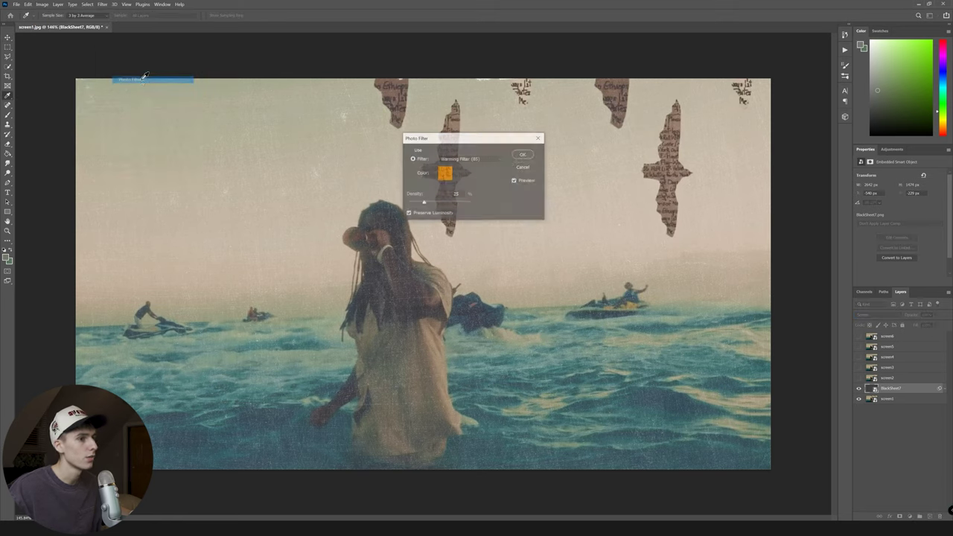
left_click(468, 158)
left_click(450, 263)
left_click_drag(423, 202, 429, 204)
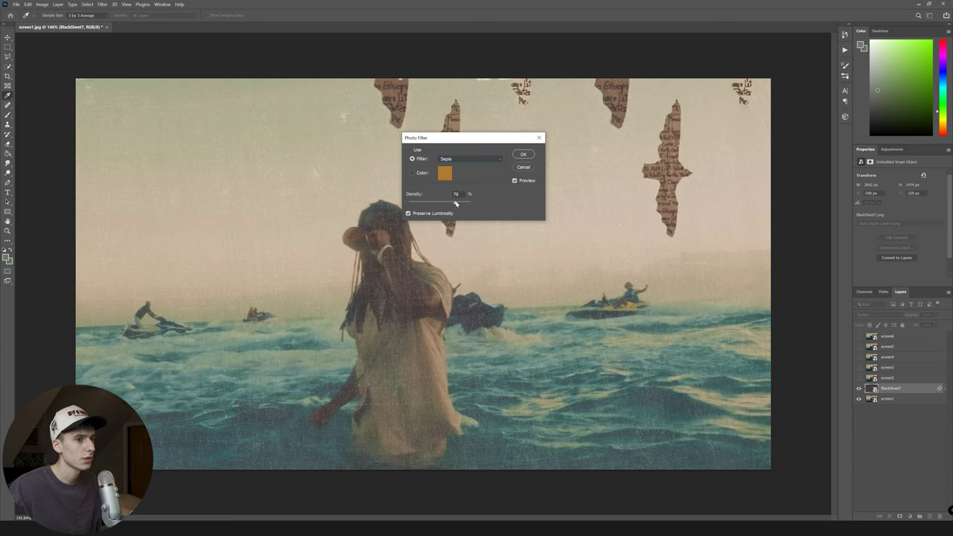
left_click_drag(455, 204, 456, 203)
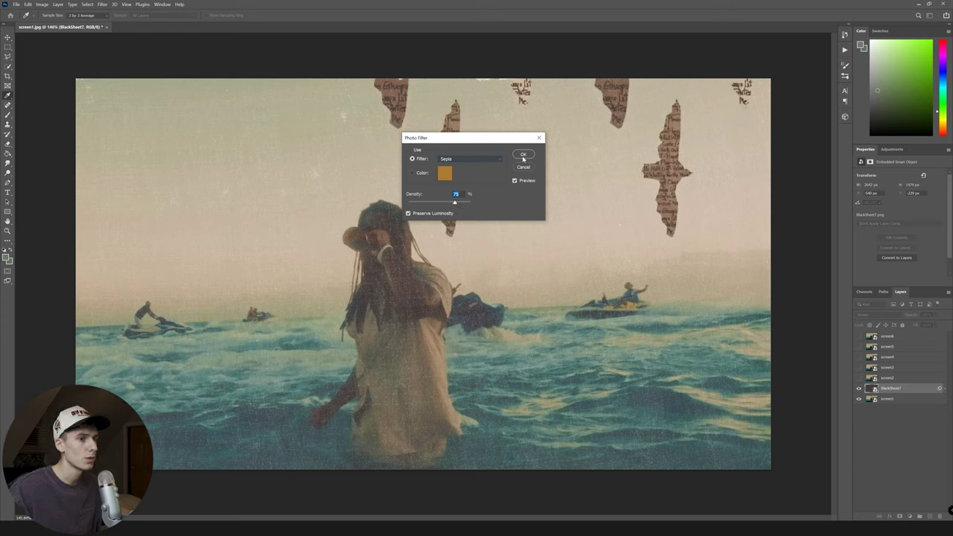
left_click(523, 155)
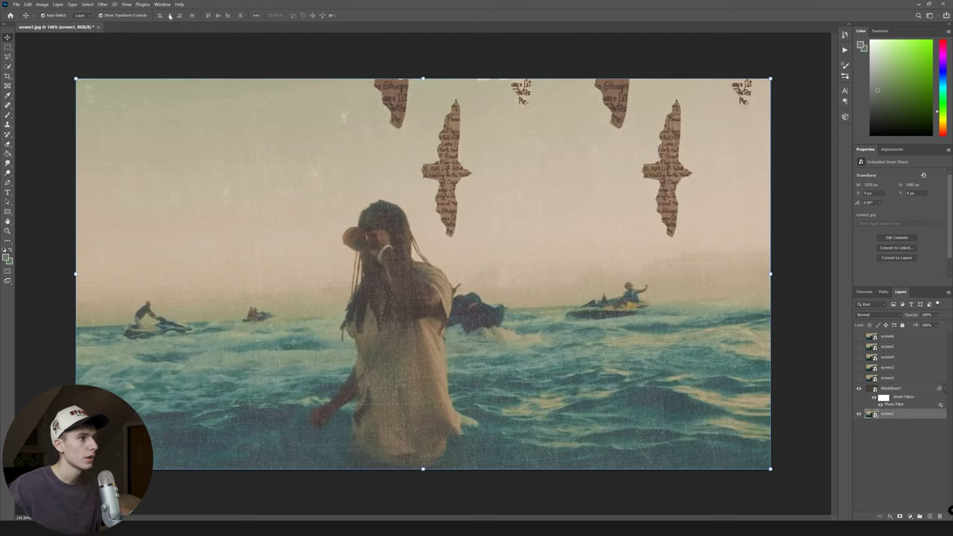
Add Gaussian noise of 2.49% to the screen1 layer and inspect the result up close.
left_click(102, 4)
mouse_move(112, 113)
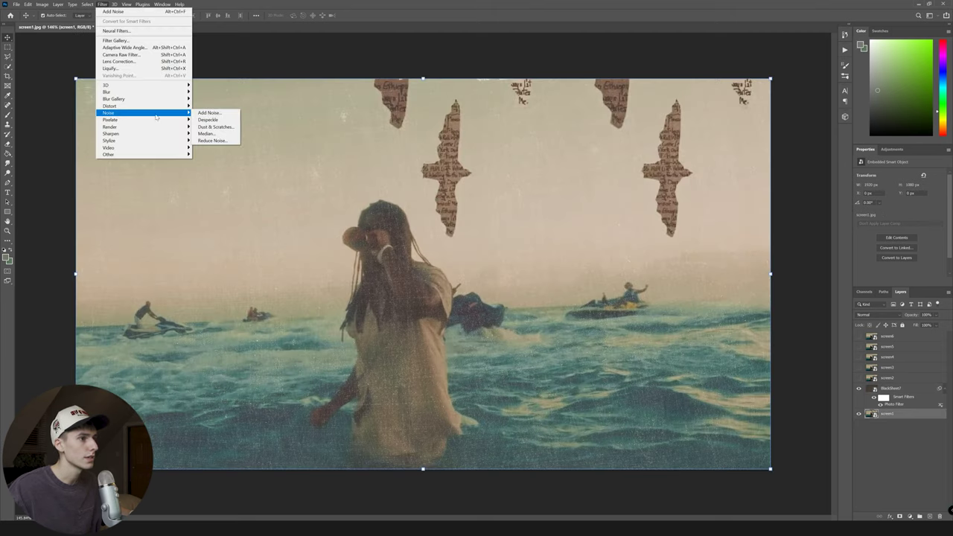
left_click(223, 114)
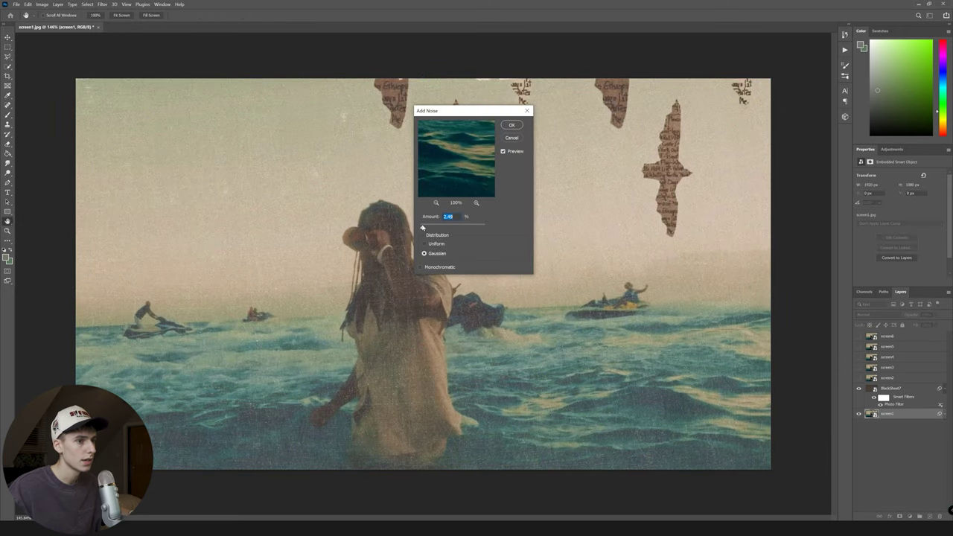
left_click(511, 126)
scroll(300, 363, "up", 2)
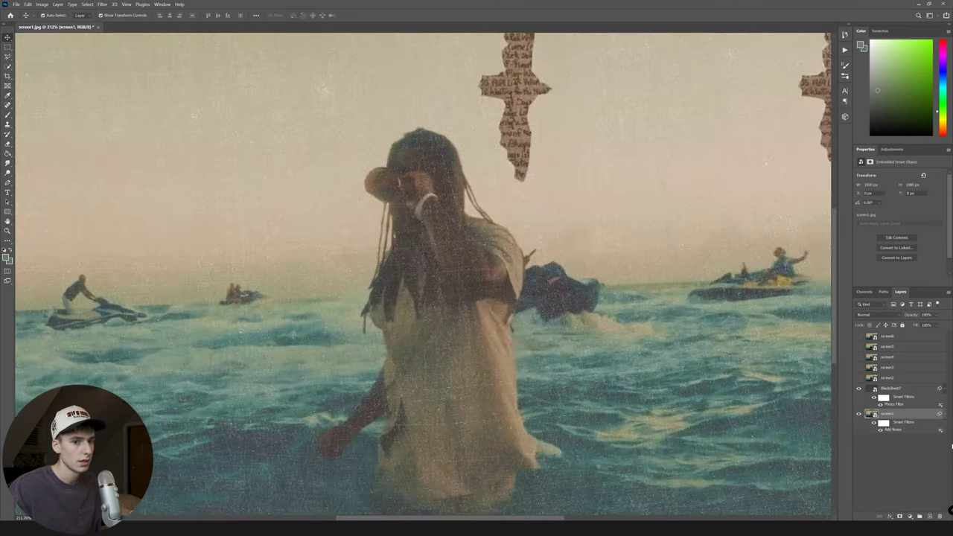
Hide the BlackSheet7 texture and re-edit screen1's Add Noise smart filter, trying 53.45% before lowering the amount to a few percent.
left_click(858, 389)
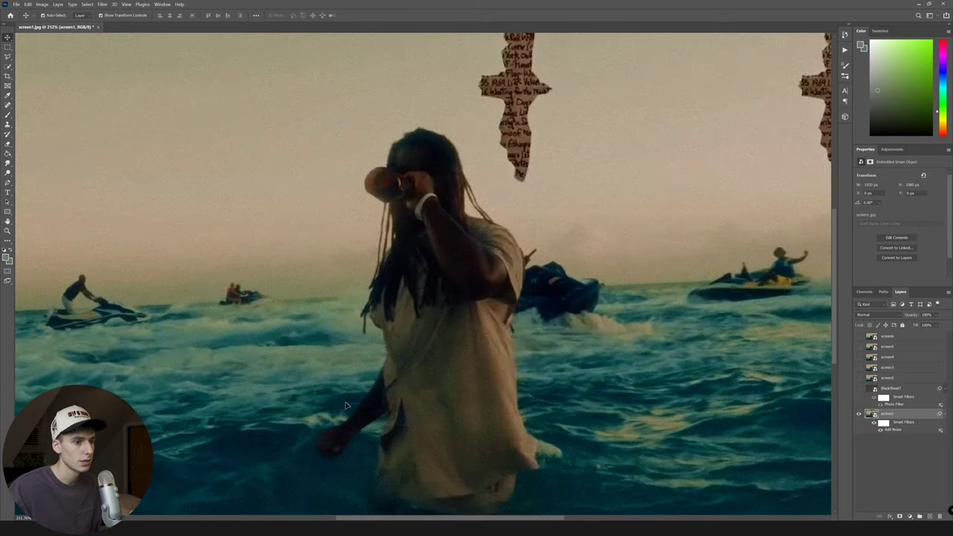
key("ctrl+0")
right_click(905, 415)
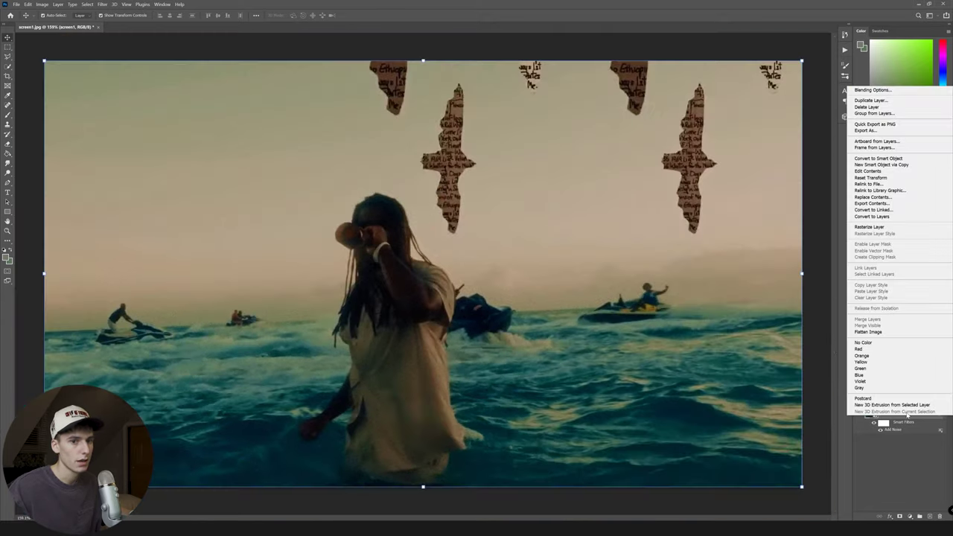
left_click(880, 159)
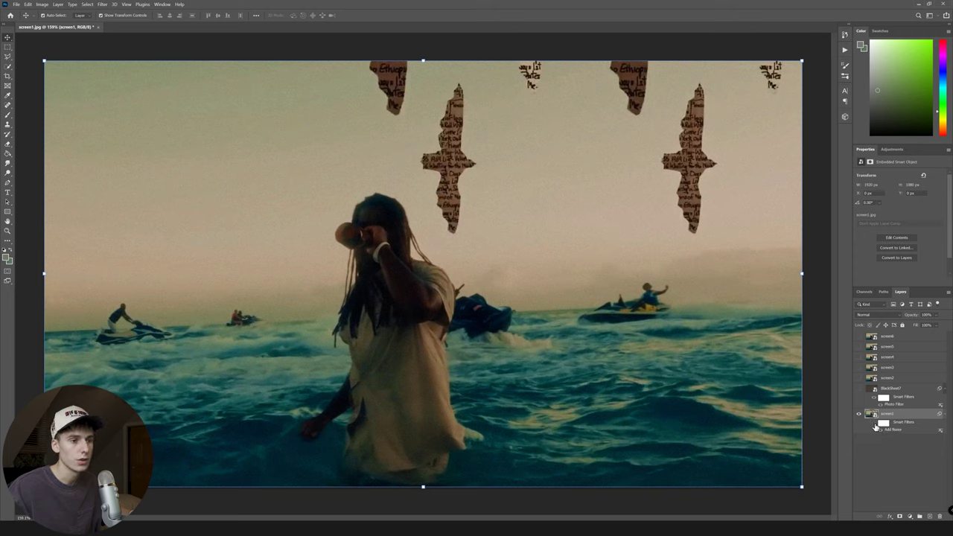
double_click(900, 430)
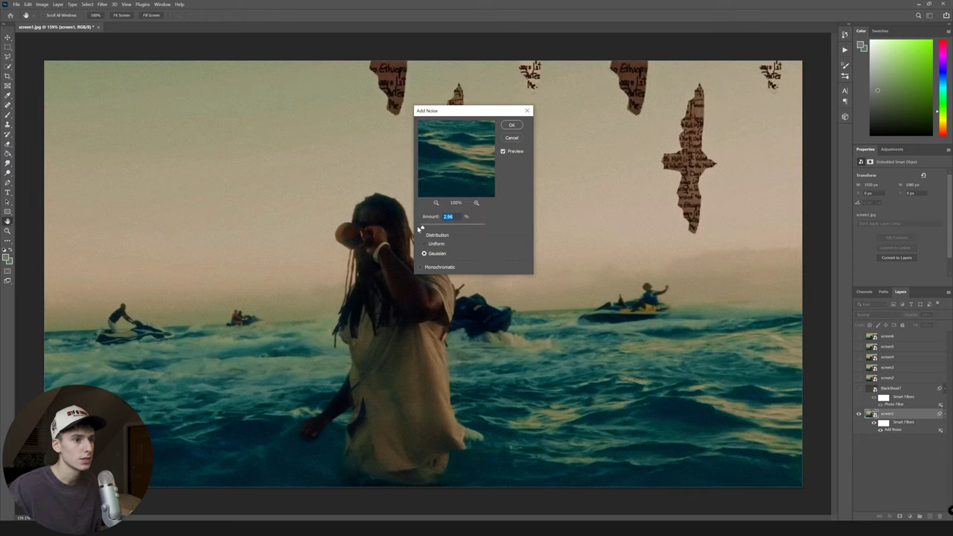
left_click(447, 227)
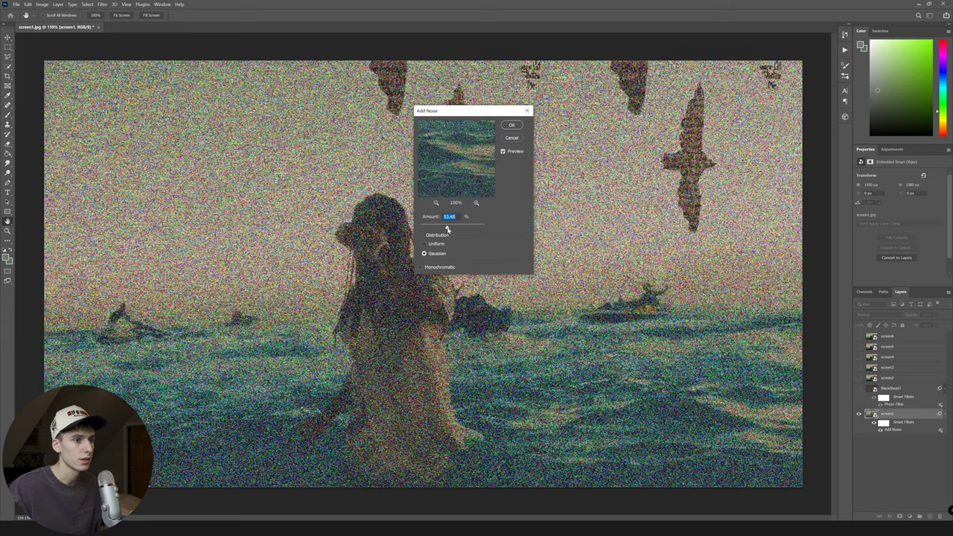
left_click_drag(436, 230, 423, 228)
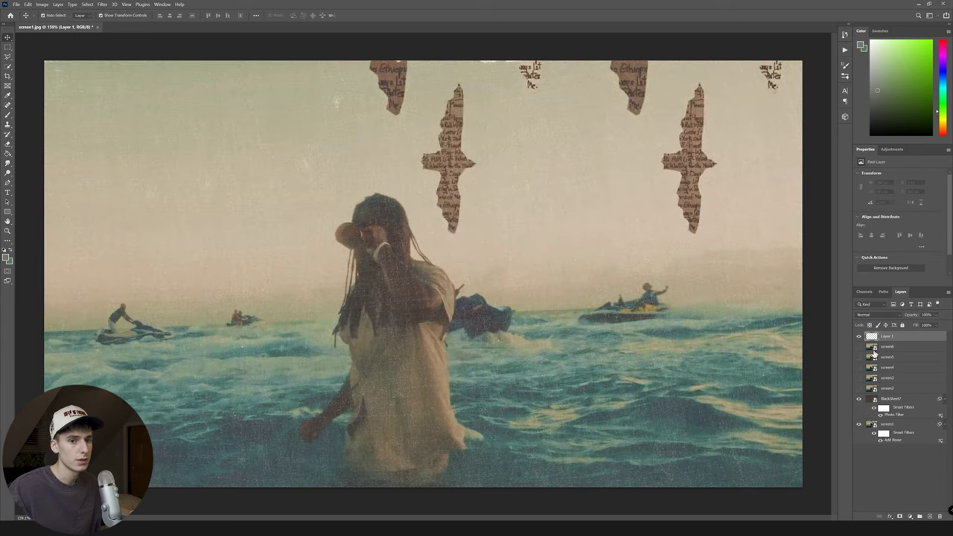
Add a new layer directly above BlackSheet7 and name it smudge.
left_click_drag(879, 389, 882, 390)
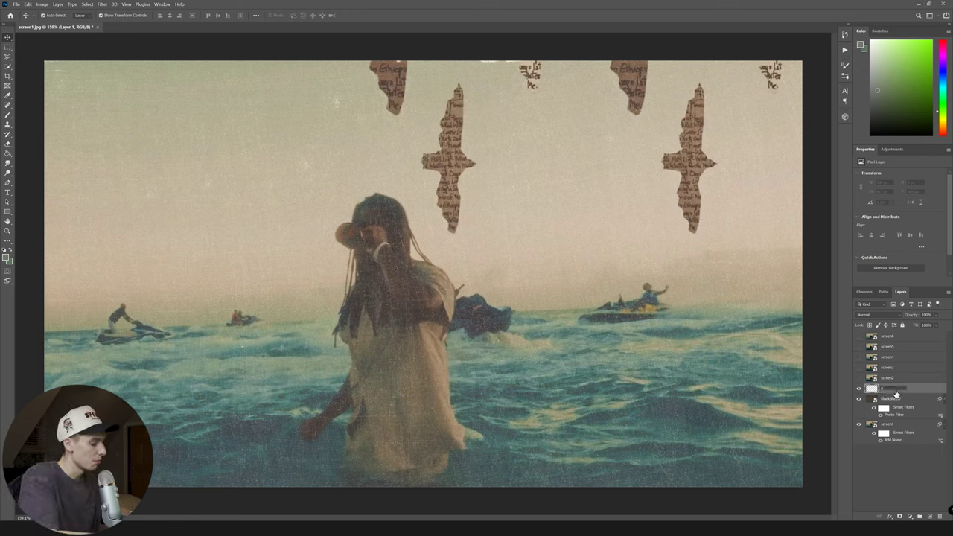
left_click(896, 494)
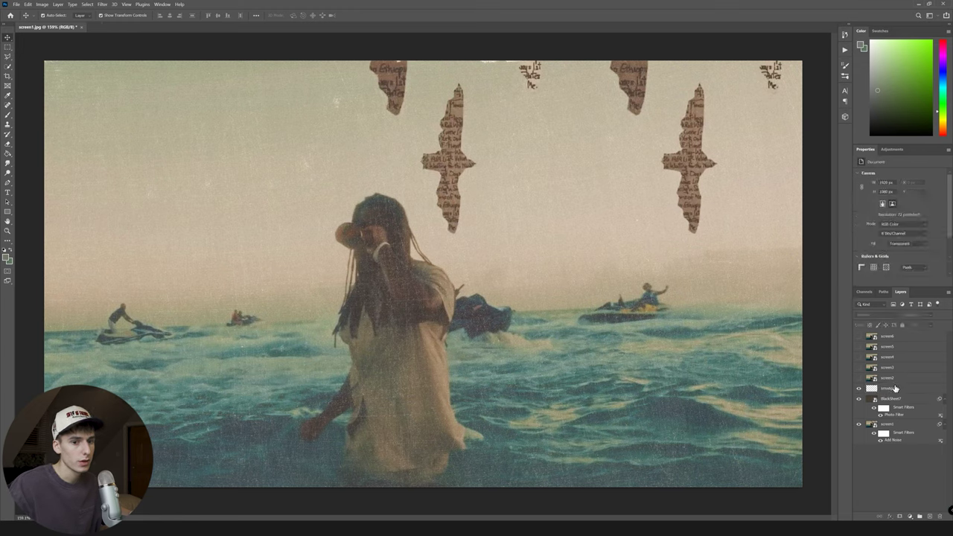
left_click(895, 389)
Choose the Kyle's Paintbox - Bristle Smudge brush from the Paintbox presets in the megapack folder.
left_click(7, 116)
left_click(35, 115)
left_click(55, 15)
scroll(148, 184, "up", 2)
left_click_drag(145, 261, 143, 119)
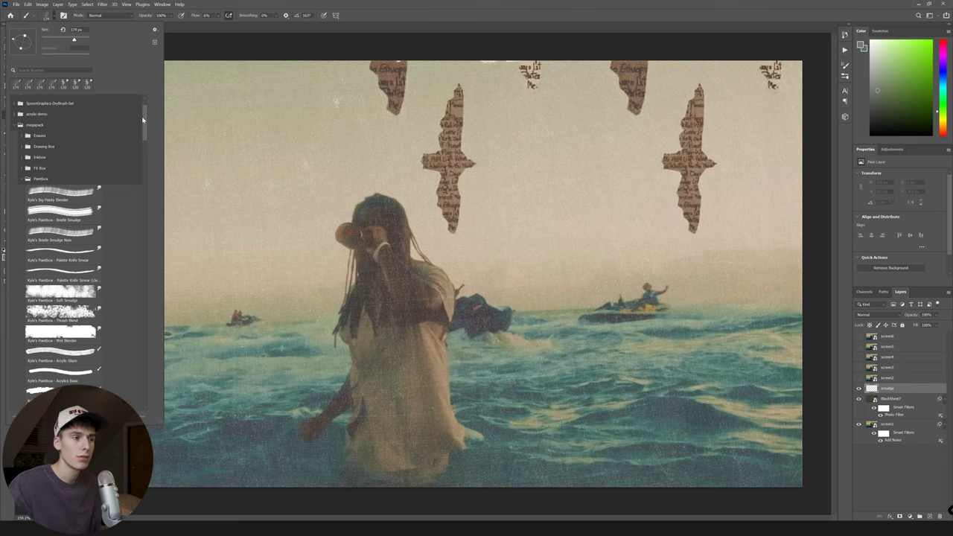
left_click_drag(145, 121, 146, 130)
left_click(65, 153)
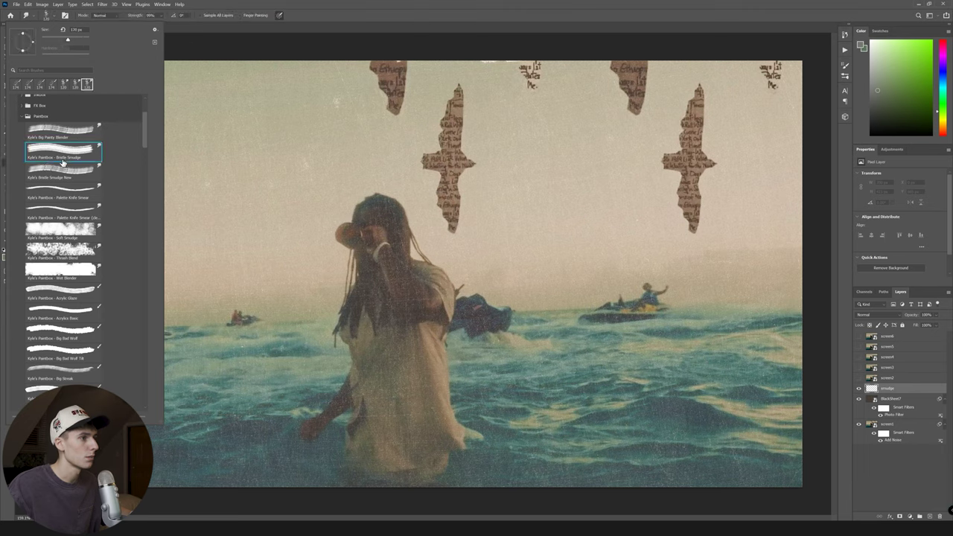
Set the smudge brush's strength to 80% and make it sample all layers.
left_click_drag(147, 136, 144, 126)
left_click(163, 16)
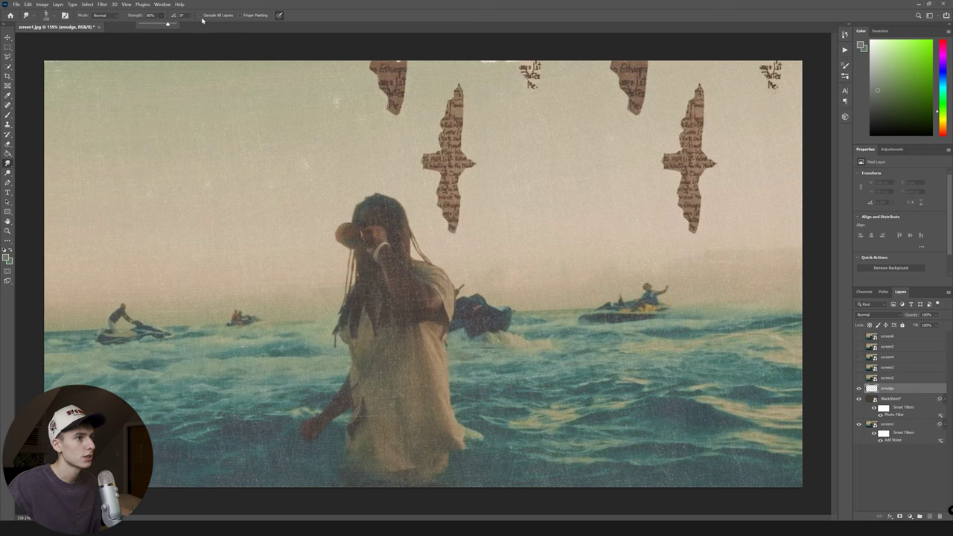
left_click(199, 18)
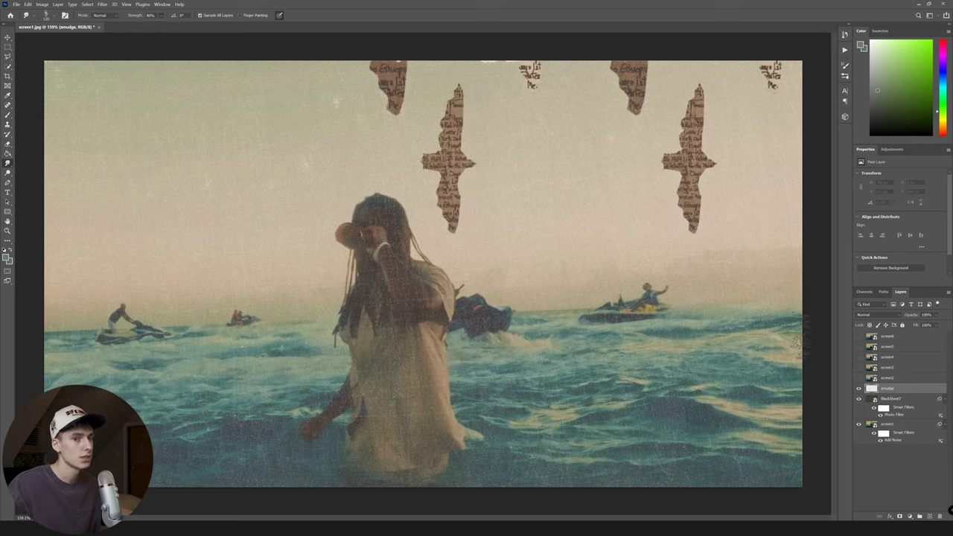
key("ctrl+z")
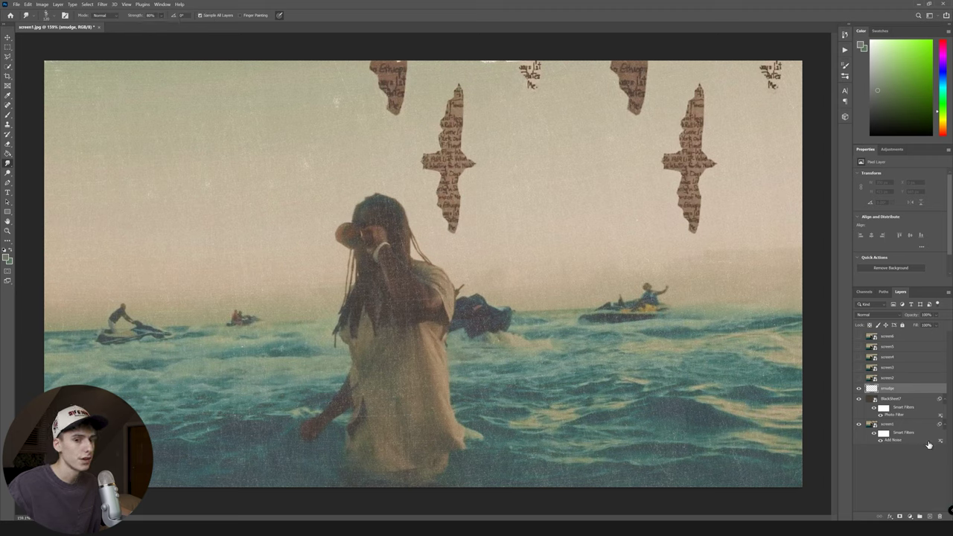
left_click_drag(353, 360, 351, 380)
key("ctrl+z")
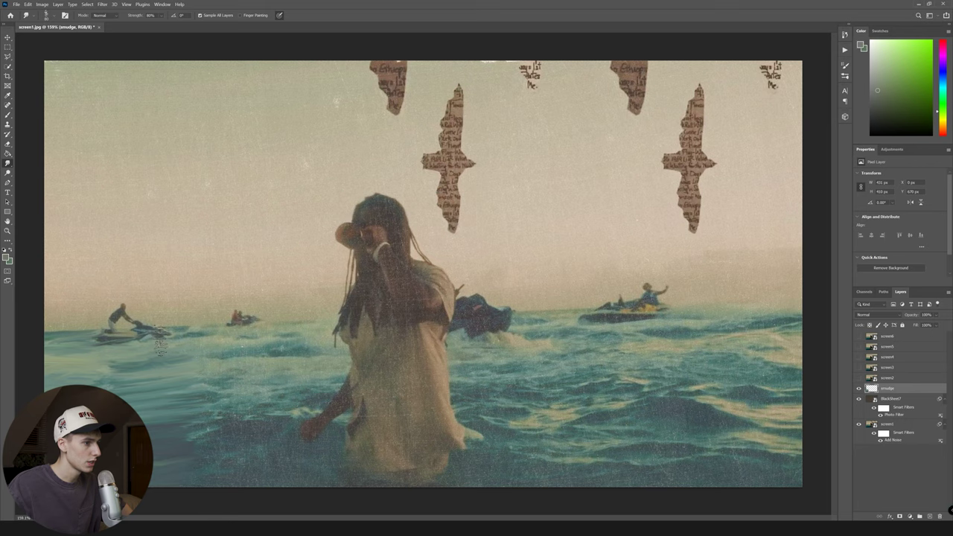
Smudge the sea along both sides of the picture, blending the far-left jet ski's hull into the water.
mouse_move(160, 343)
left_mouse_down()
mouse_move(135, 326)
mouse_move(97, 337)
mouse_move(179, 332)
mouse_move(118, 339)
left_mouse_up()
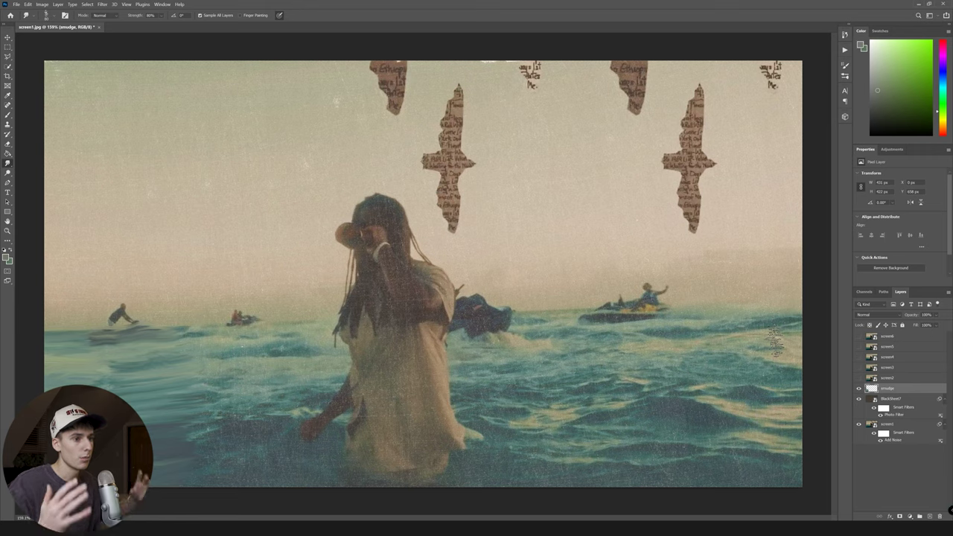
mouse_move(802, 325)
left_mouse_down()
mouse_move(730, 321)
mouse_move(806, 327)
mouse_move(810, 337)
mouse_move(789, 357)
mouse_move(797, 456)
mouse_move(794, 432)
mouse_move(762, 454)
mouse_move(767, 466)
mouse_move(798, 472)
mouse_move(769, 472)
mouse_move(708, 450)
mouse_move(692, 393)
mouse_move(744, 367)
mouse_move(708, 381)
mouse_move(748, 338)
mouse_move(663, 335)
mouse_move(784, 328)
left_mouse_up()
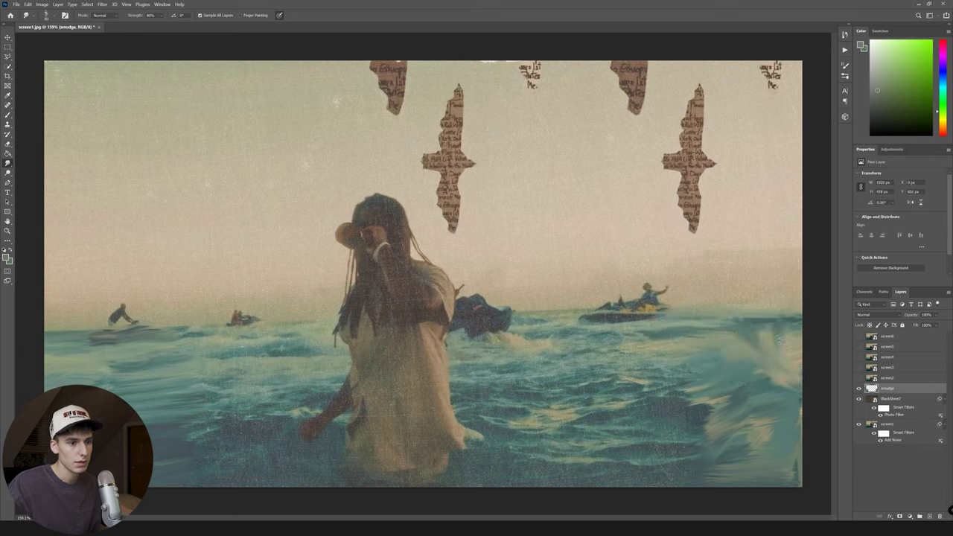
mouse_move(105, 341)
left_mouse_down()
mouse_move(105, 366)
mouse_move(159, 366)
mouse_move(113, 357)
mouse_move(159, 343)
mouse_move(49, 370)
left_mouse_up()
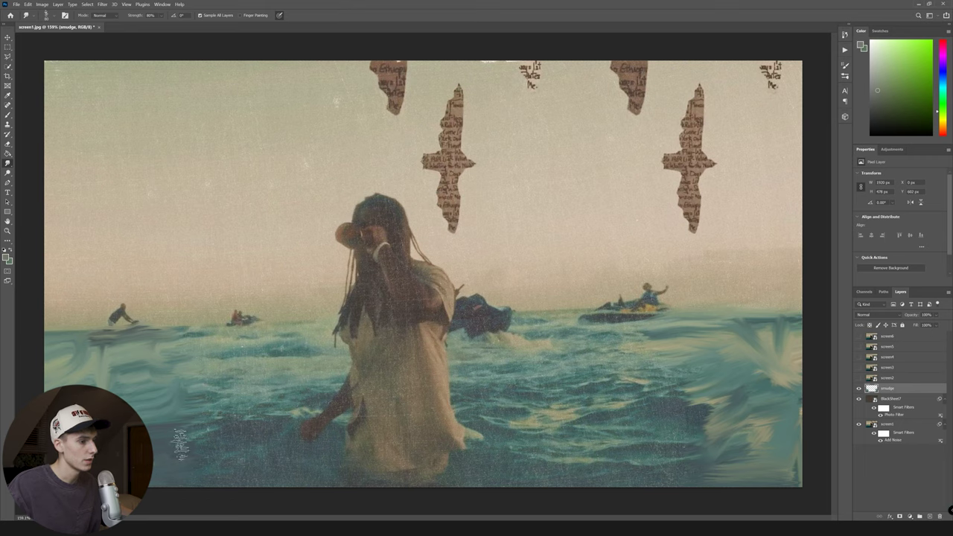
mouse_move(149, 378)
left_mouse_down()
mouse_move(86, 349)
mouse_move(138, 346)
mouse_move(185, 387)
left_mouse_up()
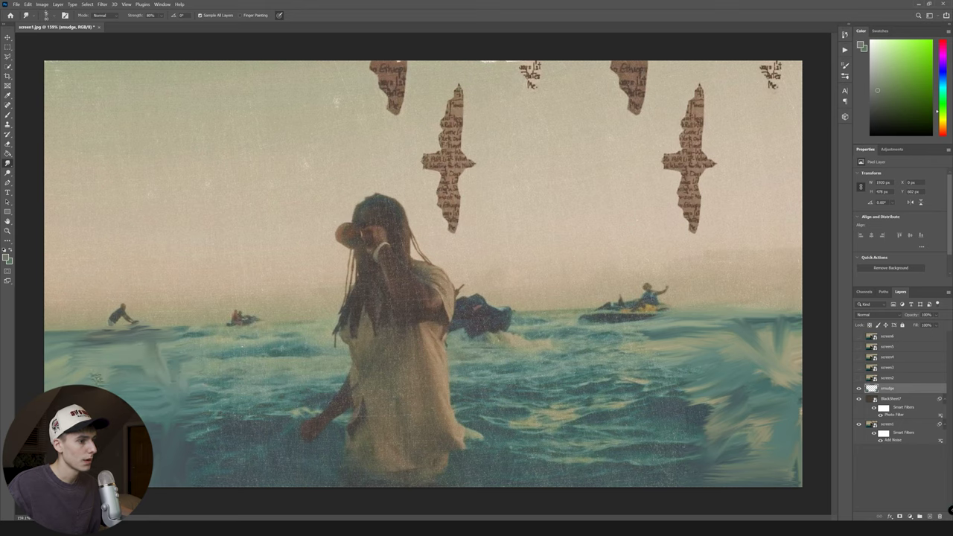
mouse_move(715, 410)
left_mouse_down()
mouse_move(657, 469)
mouse_move(700, 372)
mouse_move(733, 417)
mouse_move(780, 342)
left_mouse_up()
Add a new layer directly above smudge and name it paint.
left_click(929, 516)
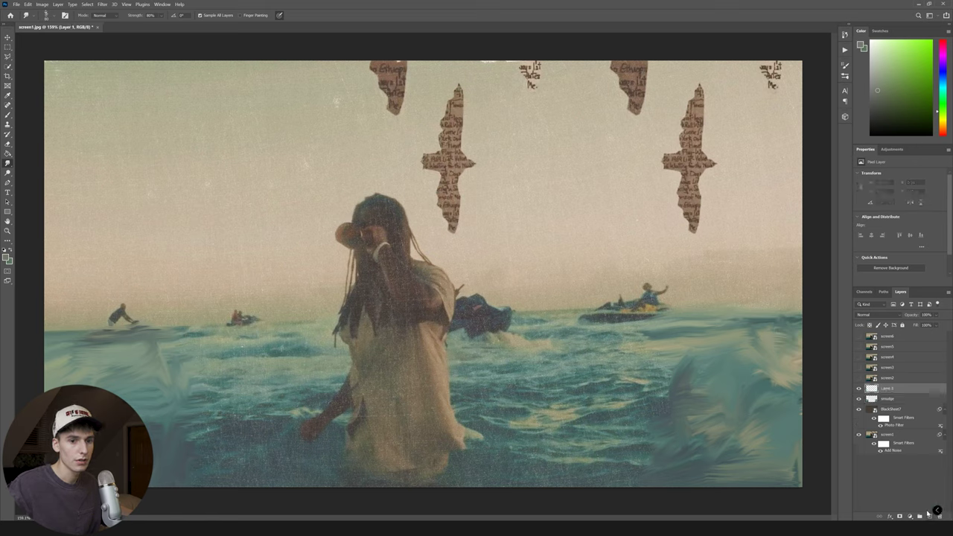
double_click(890, 389)
type("paint")
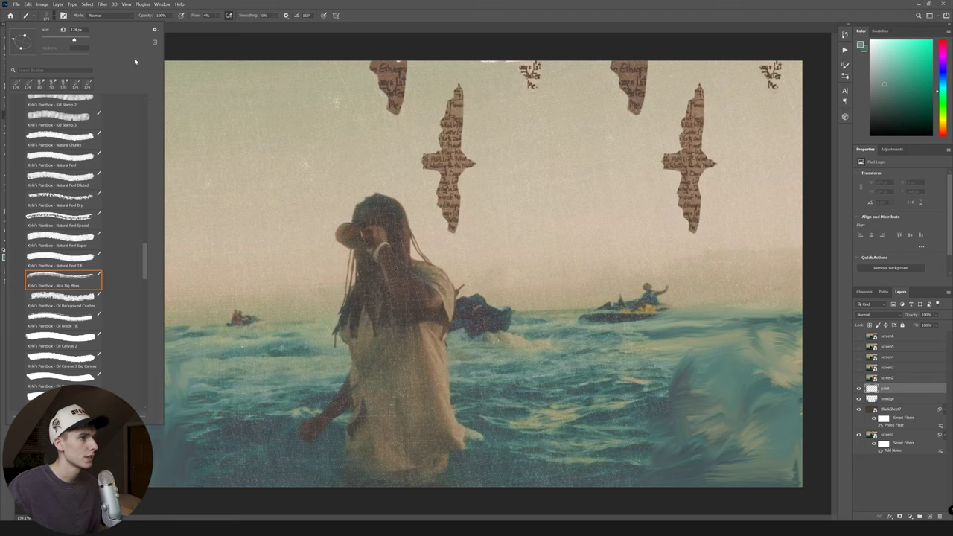
key("Escape")
Sample a sea green from the water and adjust it to a muted green foreground color, 617c70.
left_click(7, 257)
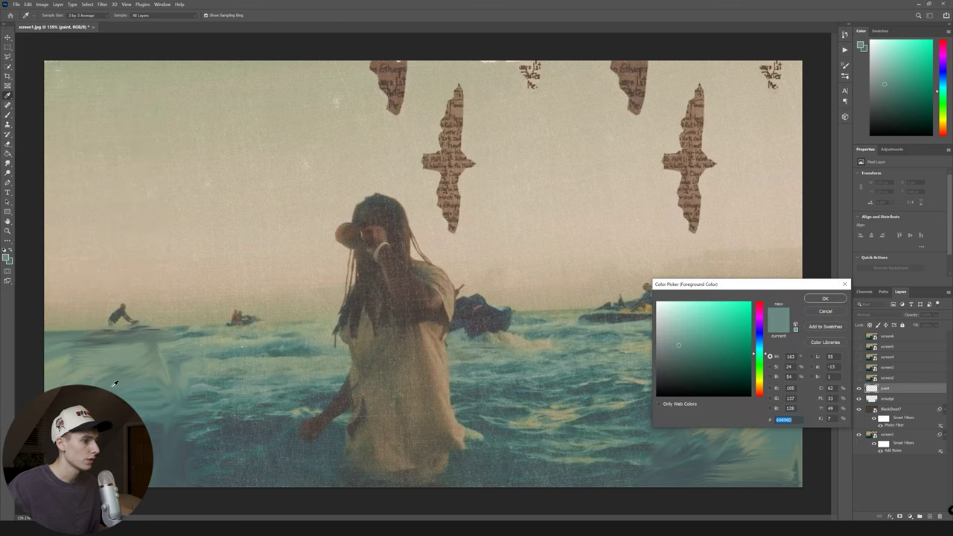
left_click(78, 376)
left_click(677, 347)
left_click_drag(677, 346, 678, 350)
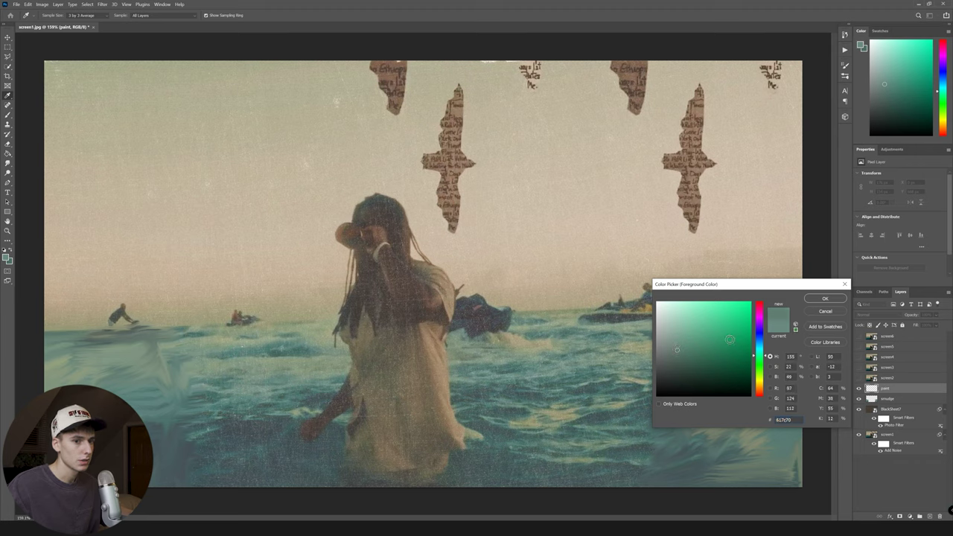
left_click(843, 300)
Switch to the Brush tool and set its flow to 6%.
key("b")
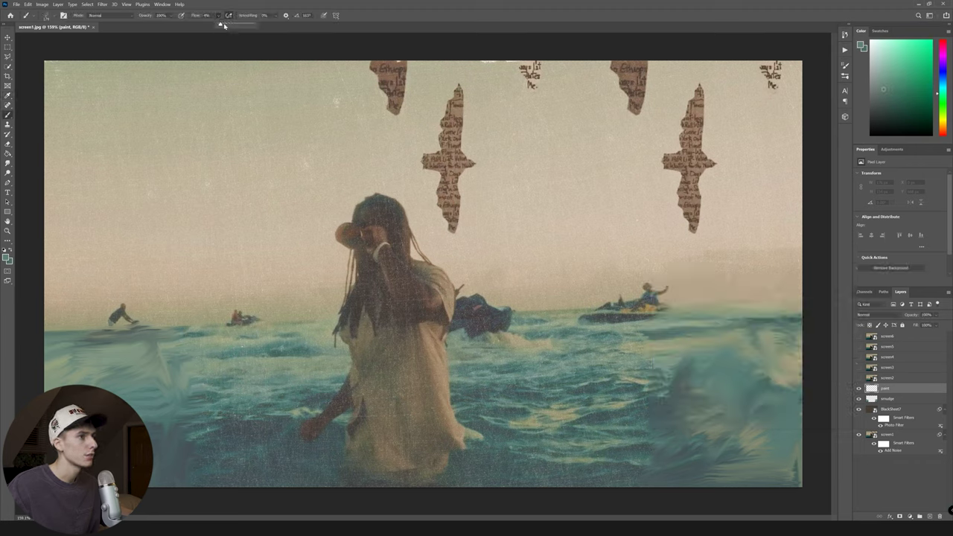
left_click_drag(221, 25, 246, 27)
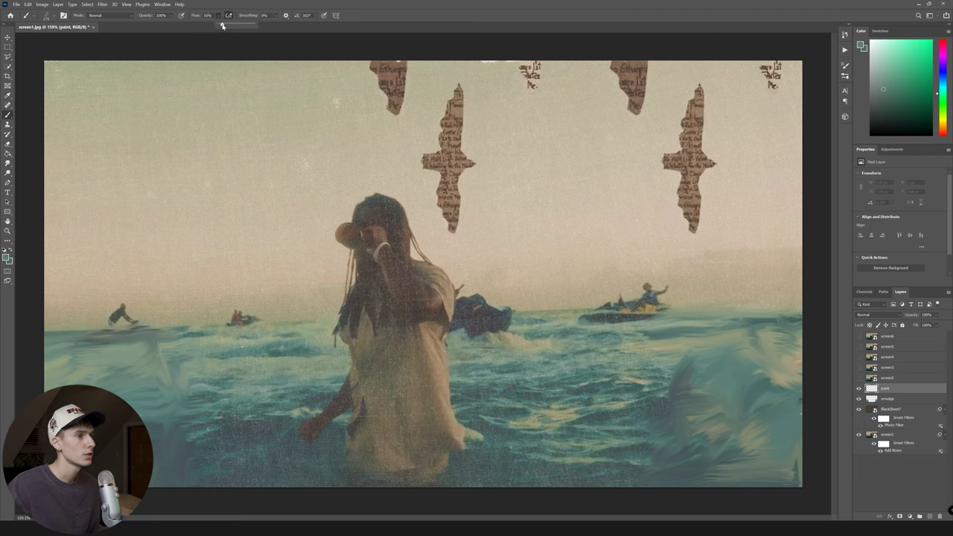
left_click(220, 9)
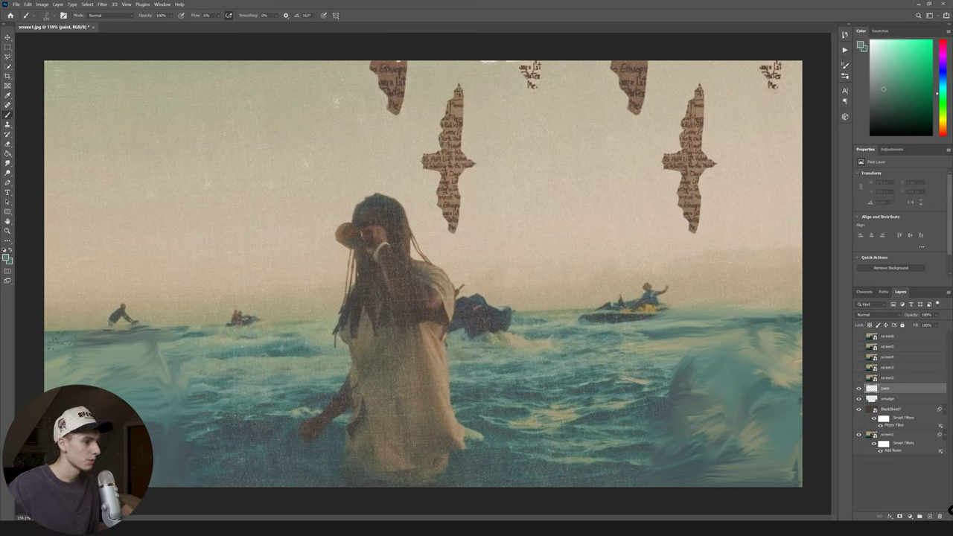
Paint muted green over the smudged water and the nearby horizon on both sides of the picture, enlarging the brush between strokes.
mouse_move(54, 346)
left_mouse_down()
mouse_move(153, 346)
mouse_move(100, 354)
mouse_move(119, 343)
mouse_move(162, 369)
left_mouse_up()
left_click_drag(177, 439, 161, 477)
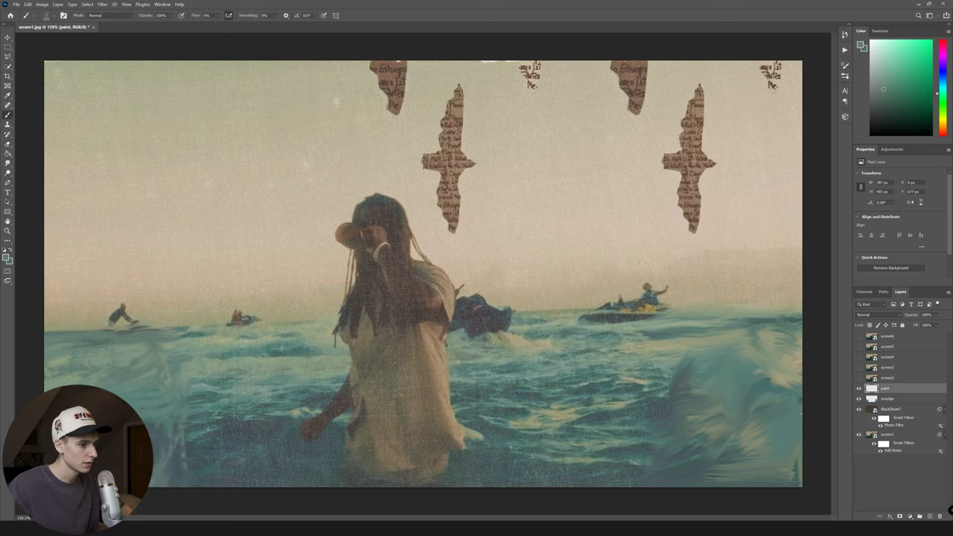
mouse_move(35, 386)
left_mouse_down()
mouse_move(156, 429)
mouse_move(145, 395)
mouse_move(163, 494)
mouse_move(185, 483)
mouse_move(173, 438)
mouse_move(212, 441)
mouse_move(165, 380)
mouse_move(175, 337)
left_mouse_up()
key("bracketright")
key("bracketright")
key("bracketright")
key("bracketright")
mouse_move(96, 350)
left_mouse_down()
mouse_move(20, 386)
mouse_move(114, 356)
mouse_move(37, 362)
left_mouse_up()
left_click_drag(733, 369, 707, 417)
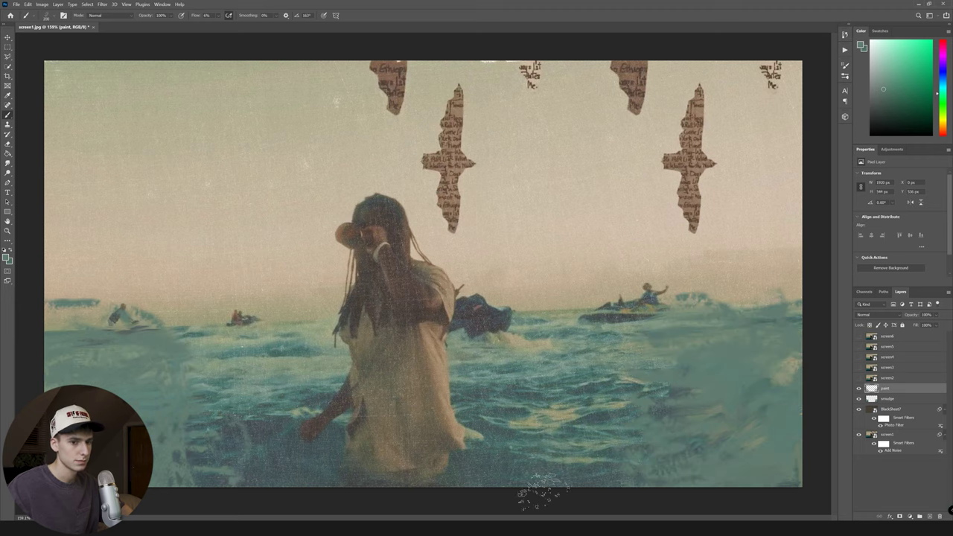
Apply a Sepia Photo Filter with a density of about 60% to the paint layer.
left_click(43, 5)
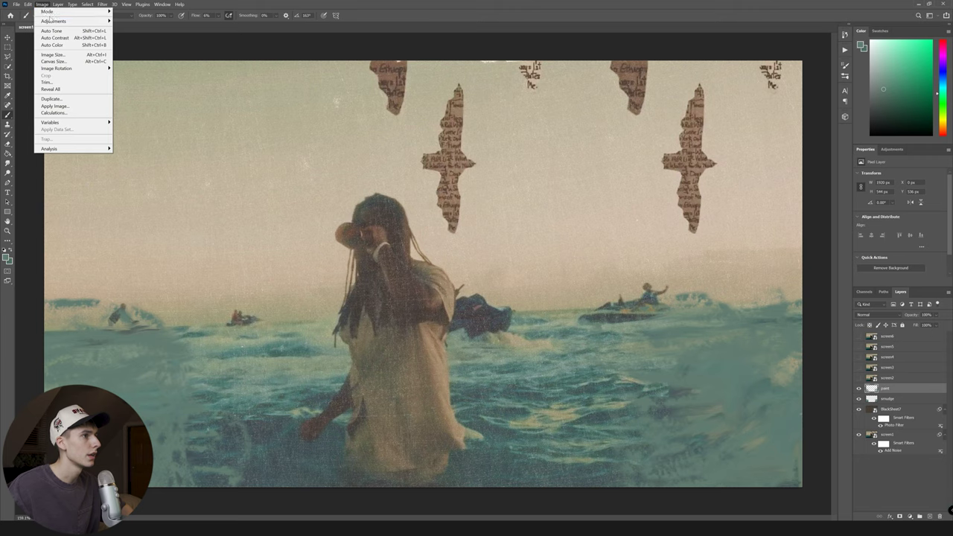
mouse_move(51, 22)
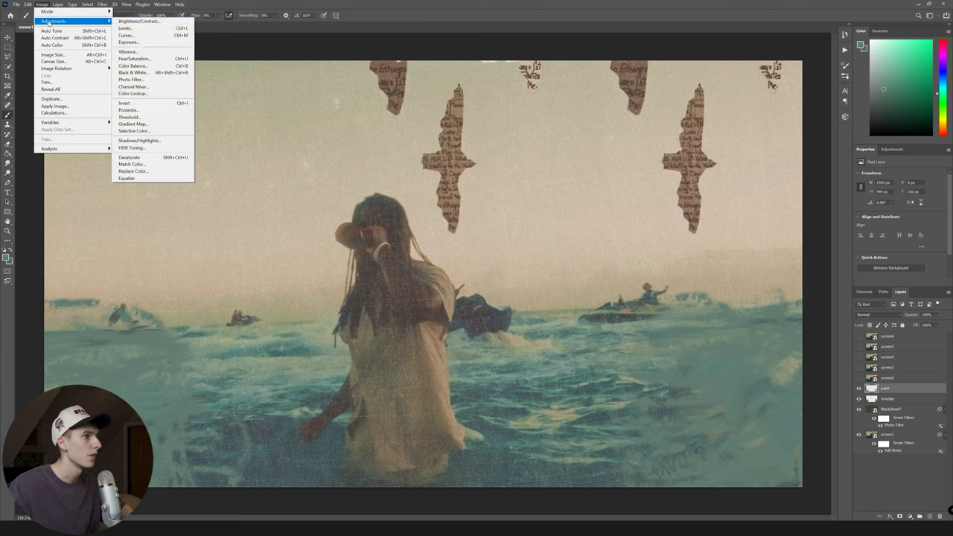
left_click(131, 79)
left_click(644, 177)
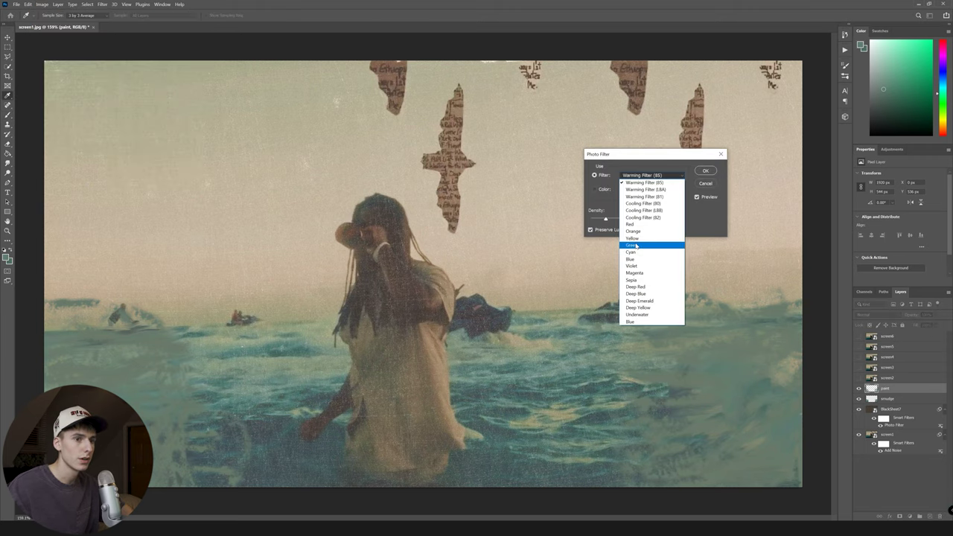
left_click(640, 285)
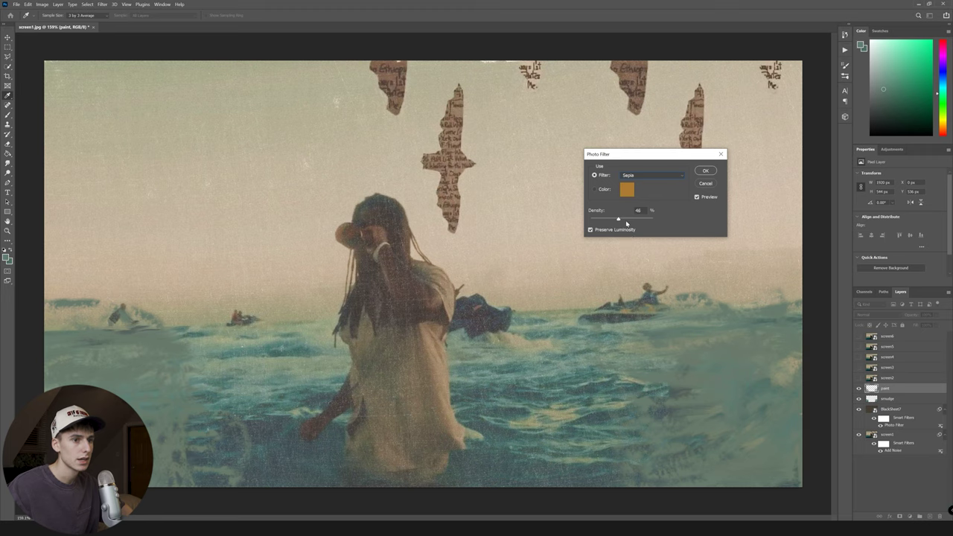
left_click_drag(626, 222, 619, 222)
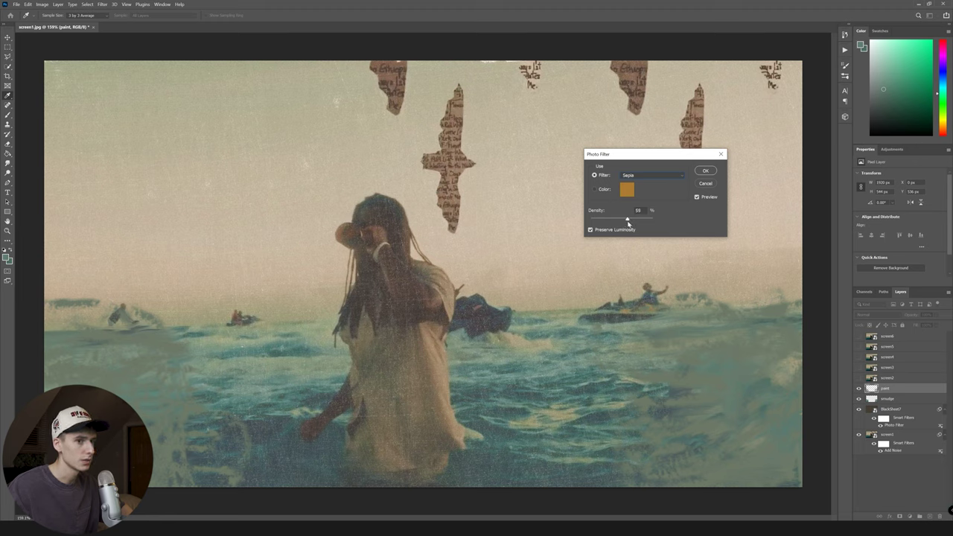
left_click(704, 171)
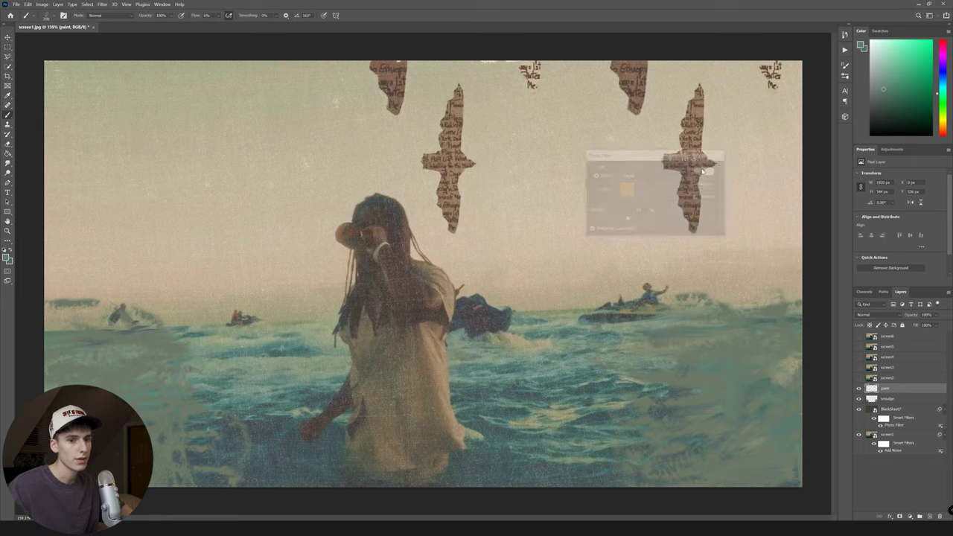
Add 0.58% Gaussian noise to the paint layer.
left_click(100, 4)
mouse_move(117, 113)
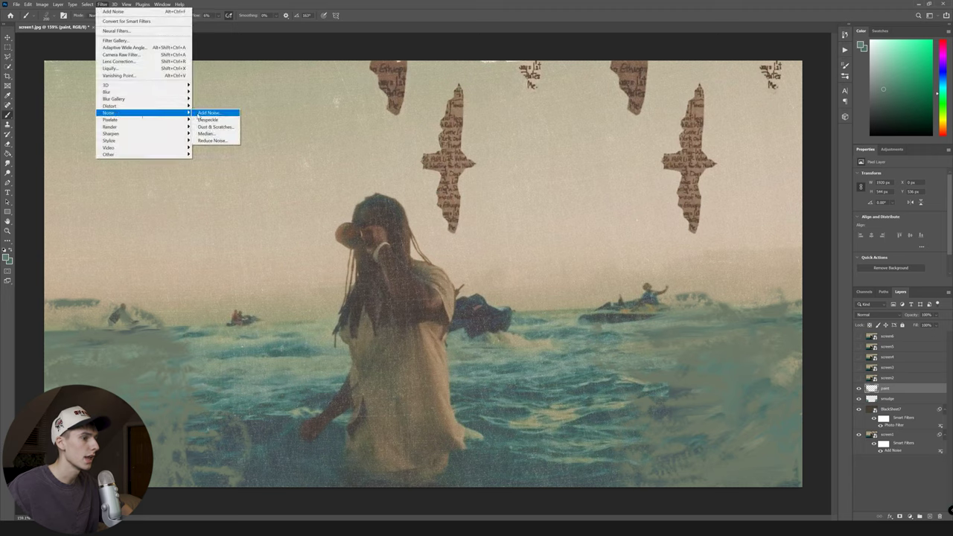
left_click(207, 113)
left_click_drag(421, 229, 422, 229)
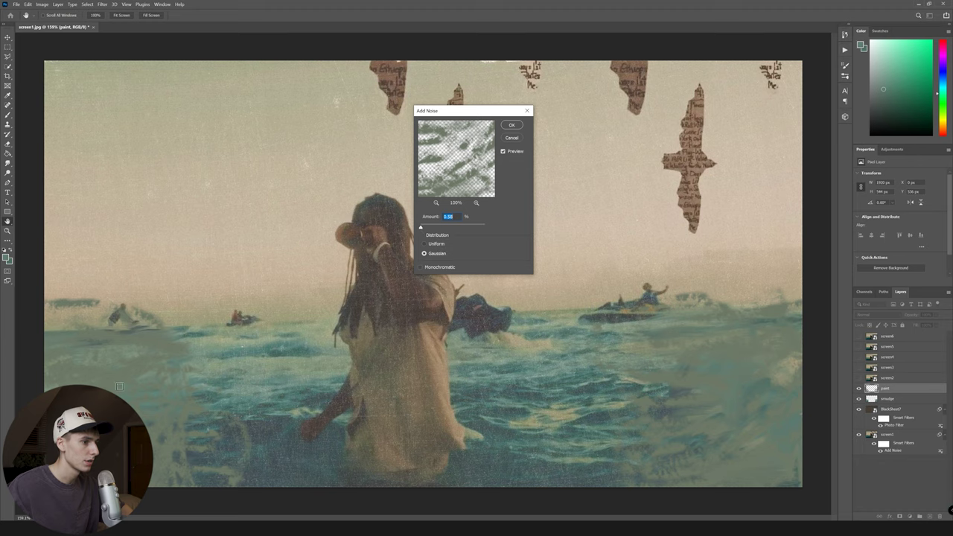
left_click(122, 383)
left_click(512, 125)
Compare the paint layer hidden and shown, and preview other blend modes on it.
left_click(858, 388)
left_click(859, 388)
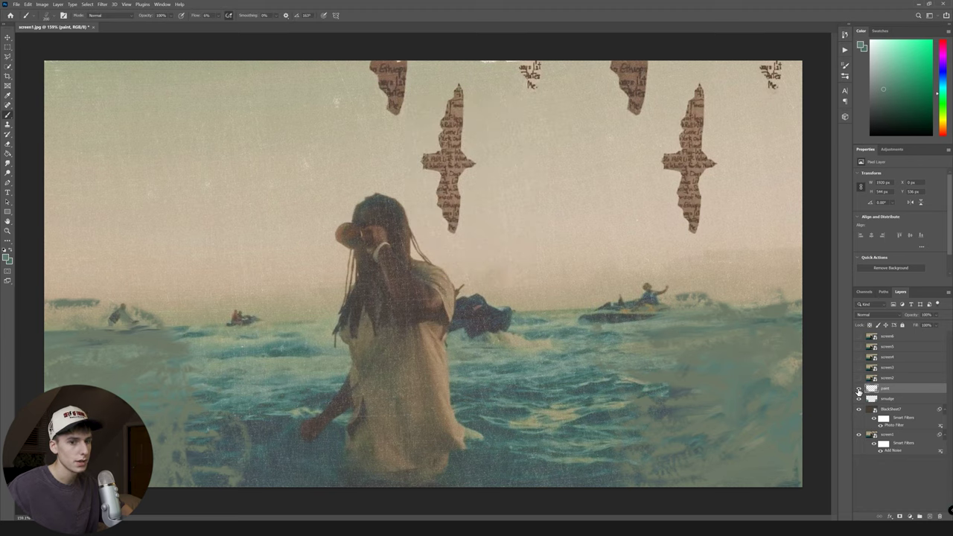
left_click(885, 317)
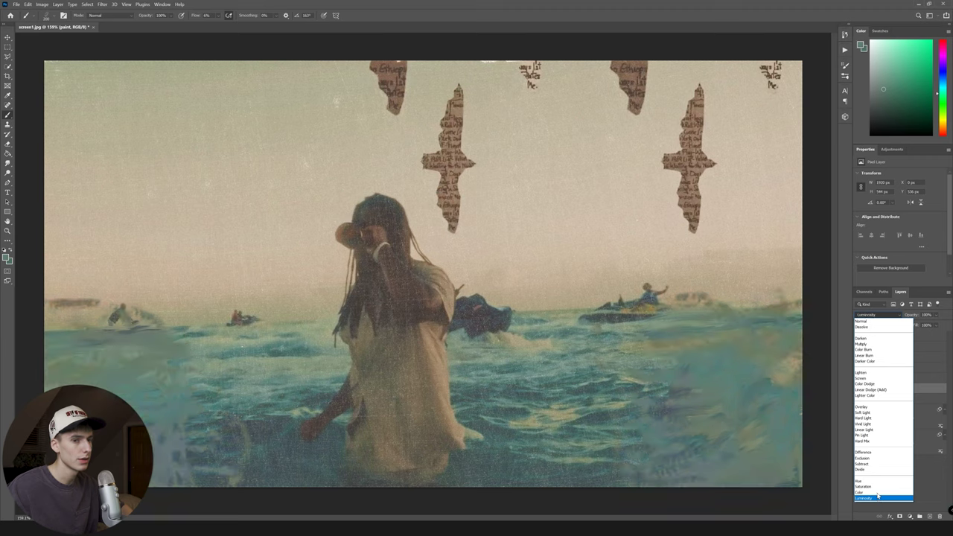
left_click(872, 322)
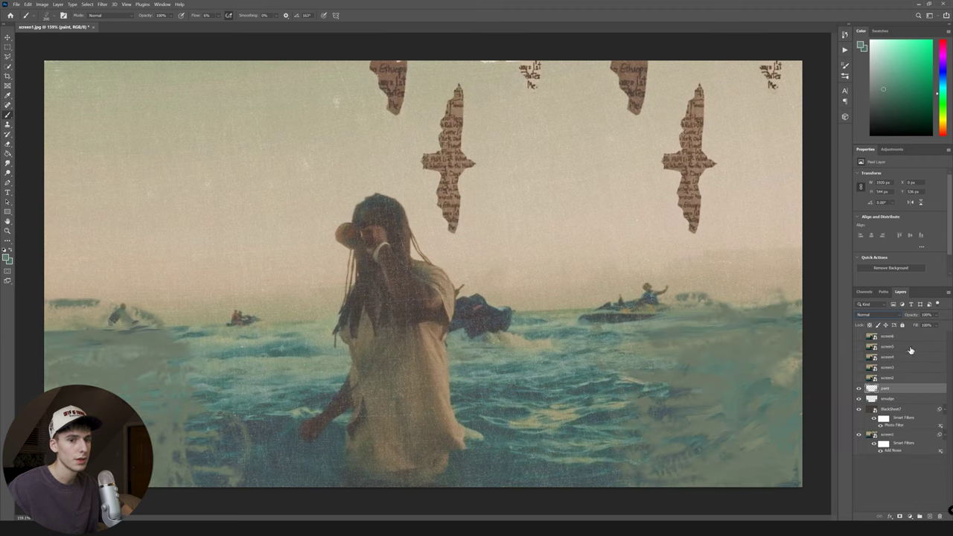
Give the paint layer an Inner Glow in Screen mode, with a muted green color and about 13% opacity.
double_click(922, 390)
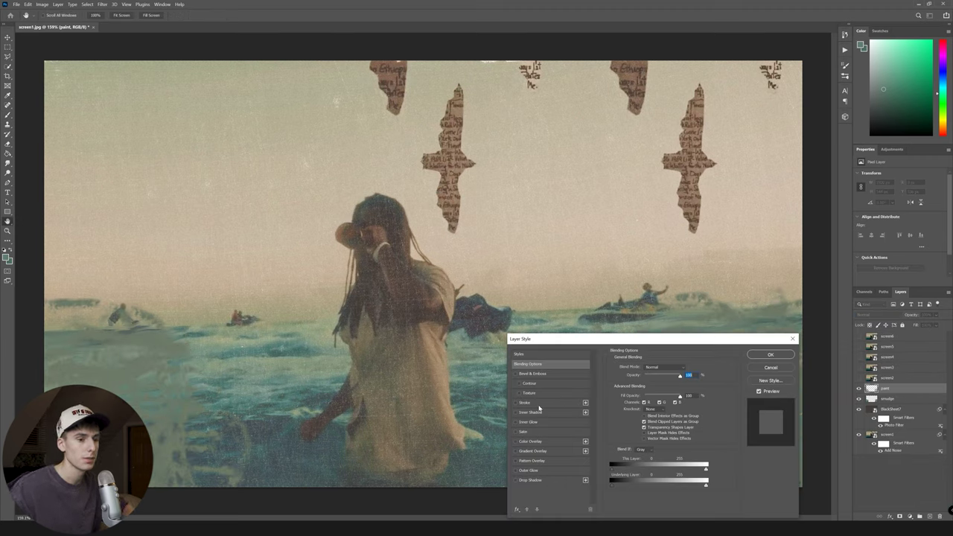
left_click_drag(598, 337, 529, 256)
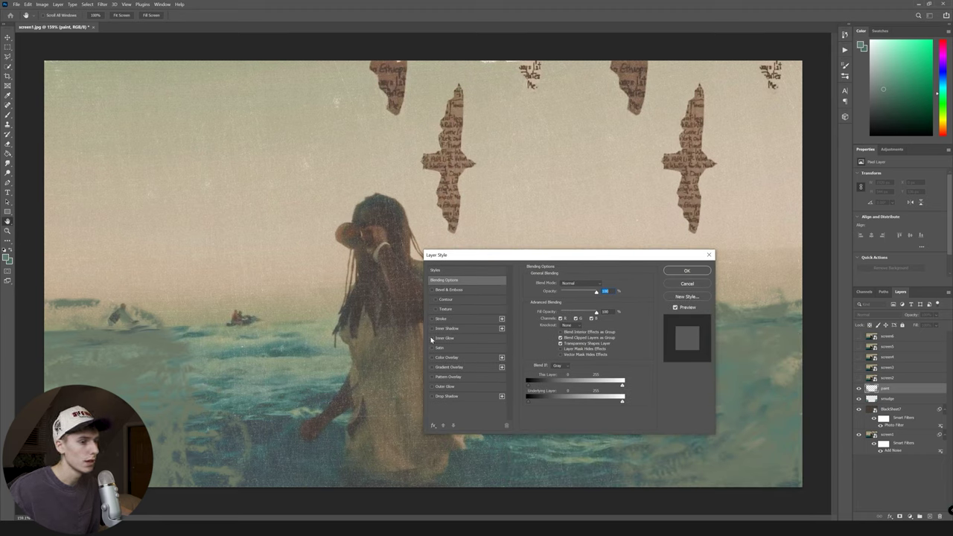
left_click(433, 357)
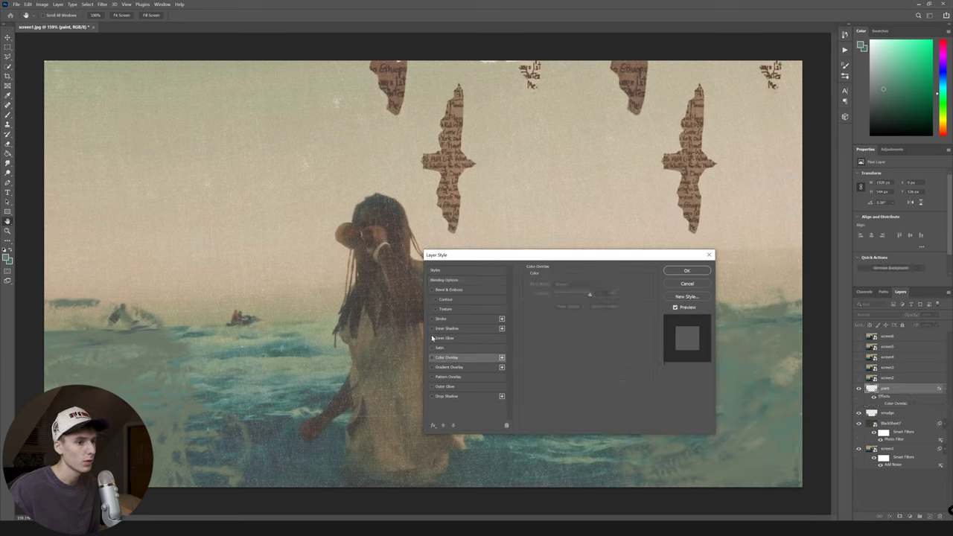
left_click(432, 338)
left_click(547, 309)
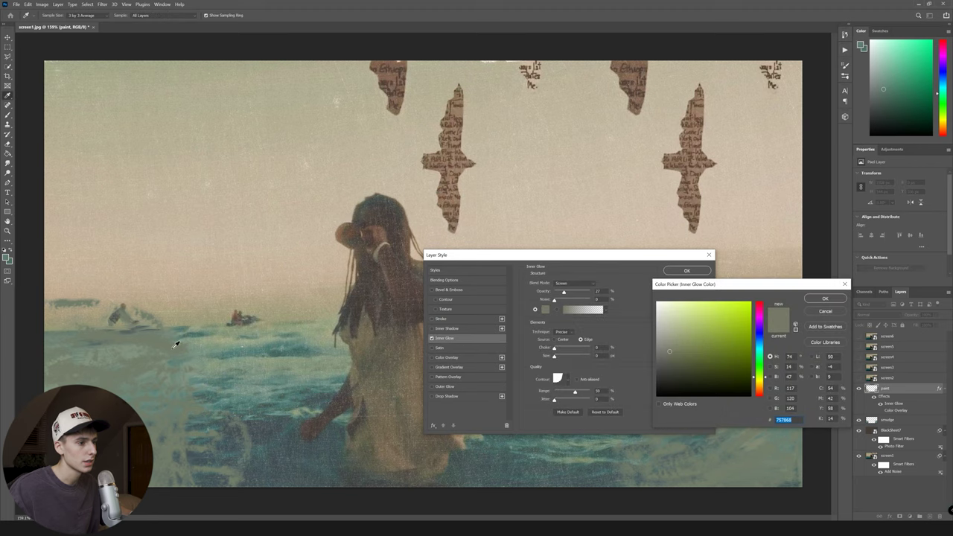
left_click(825, 298)
left_click_drag(564, 292, 576, 295)
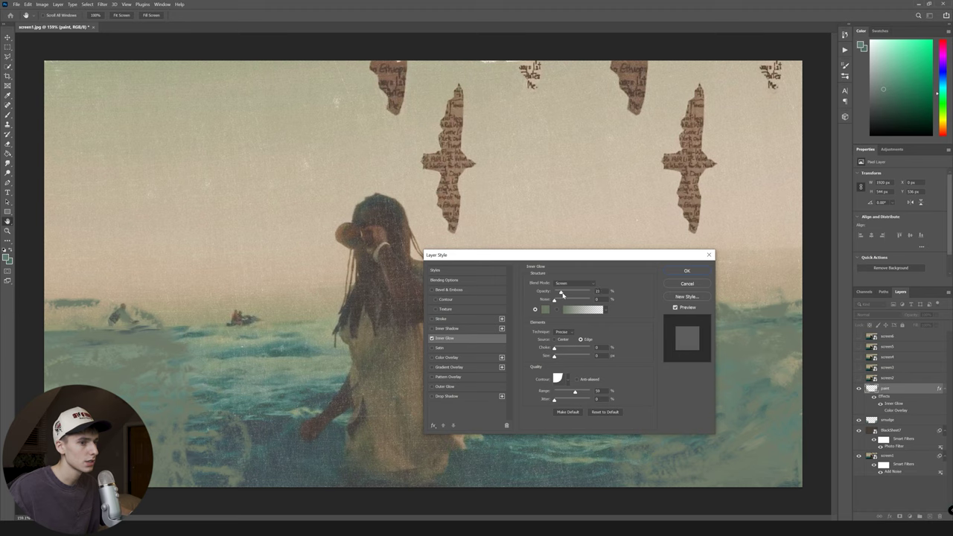
left_click_drag(559, 294, 563, 292)
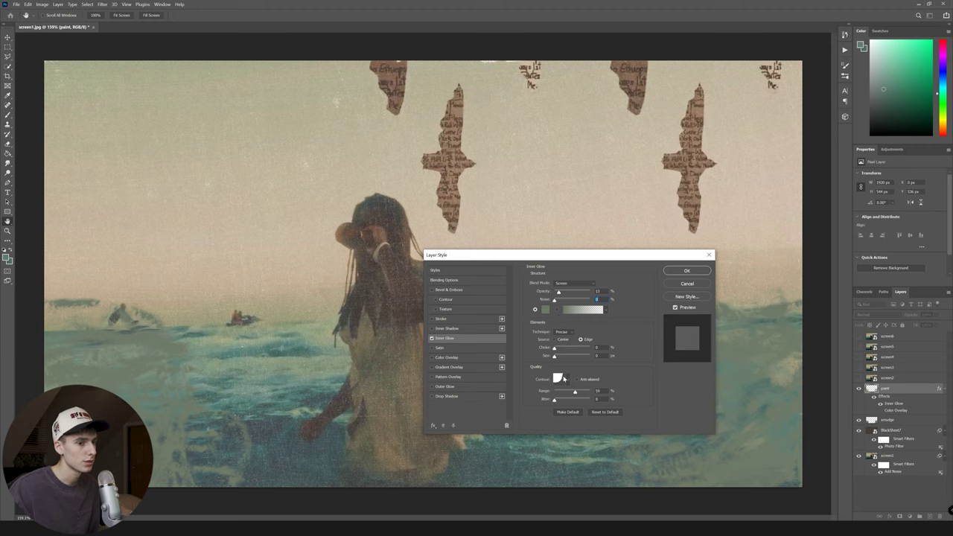
Add a Multiply Satin effect in muted green 6d7866 to the paint layer, with the contour inverted and opacity at 17%.
left_click(433, 349)
left_click(603, 284)
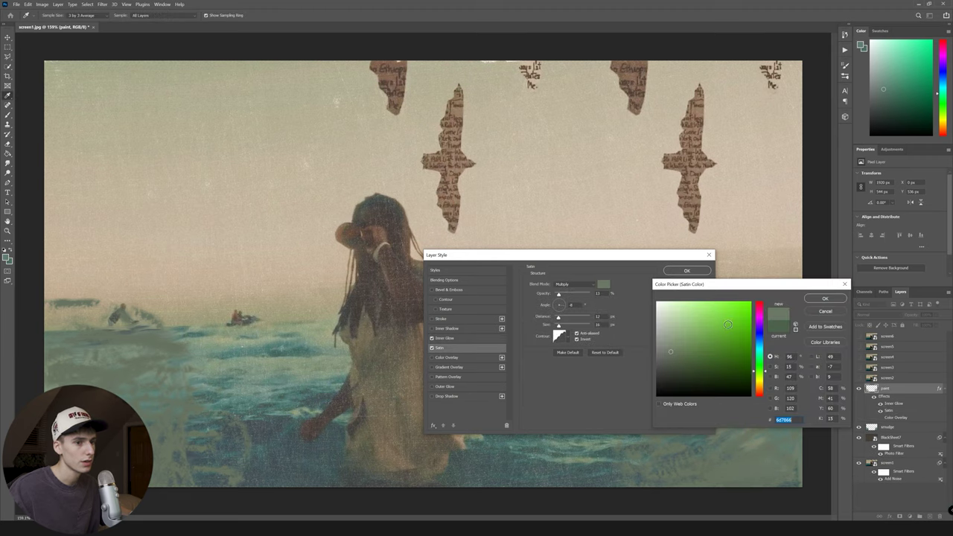
key("Return")
left_click_drag(566, 296, 602, 295)
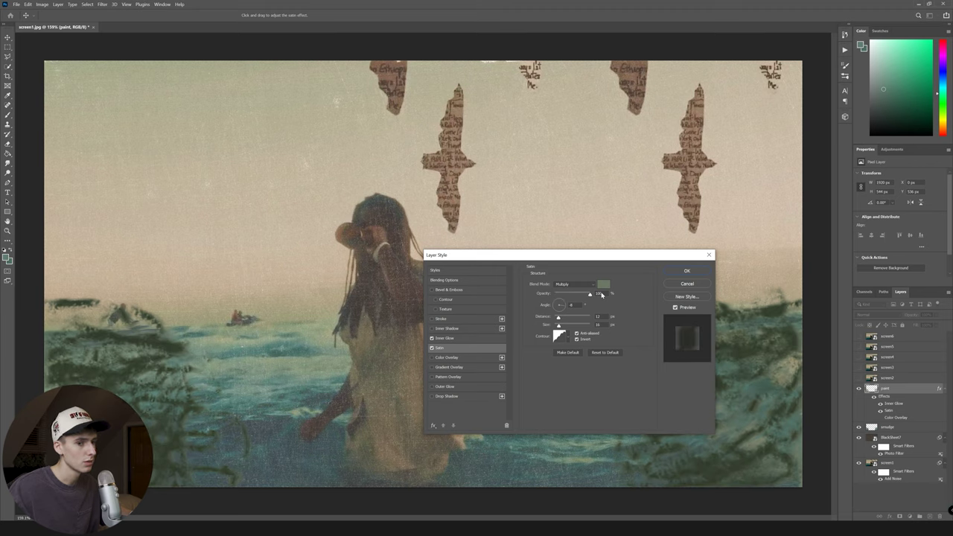
left_click_drag(598, 295, 572, 295)
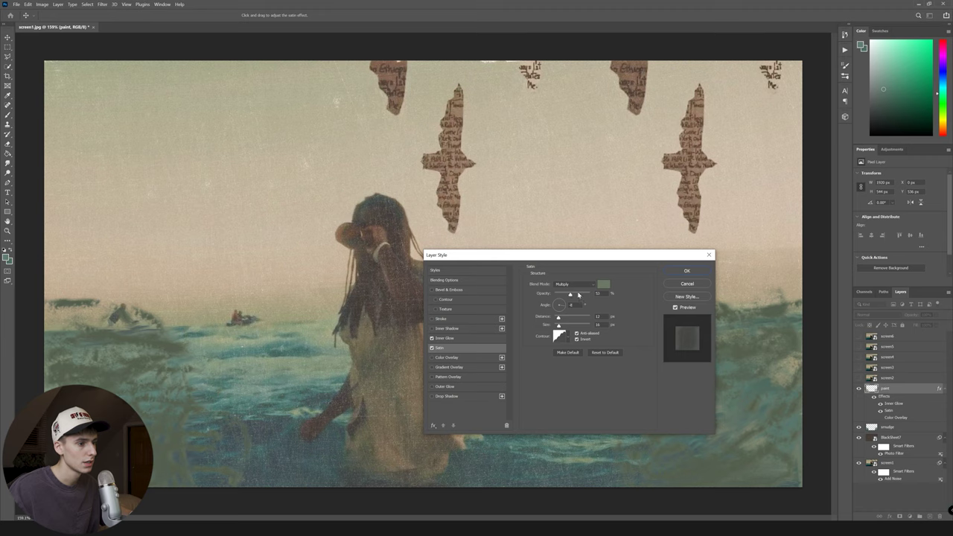
left_click(566, 337)
left_click(540, 368)
left_click(569, 339)
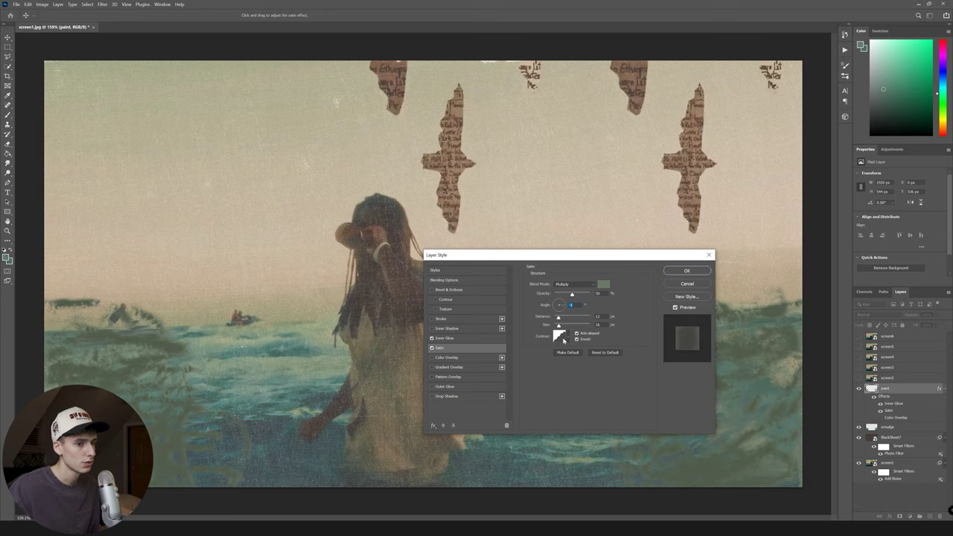
left_click(576, 339)
left_click(578, 341)
left_click_drag(572, 295, 564, 295)
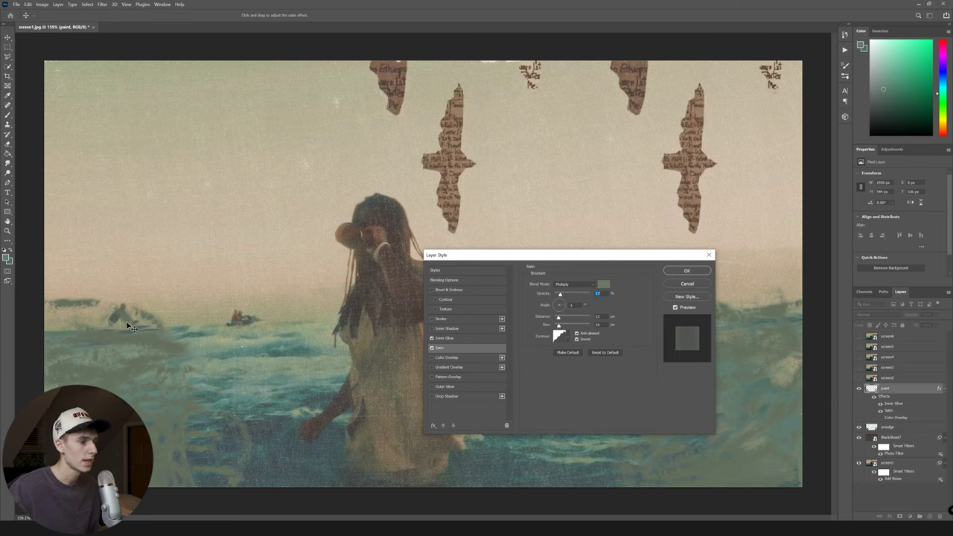
Add a low-opacity Drop Shadow in a darker muted green to the paint layer and apply the layer style.
left_click(431, 396)
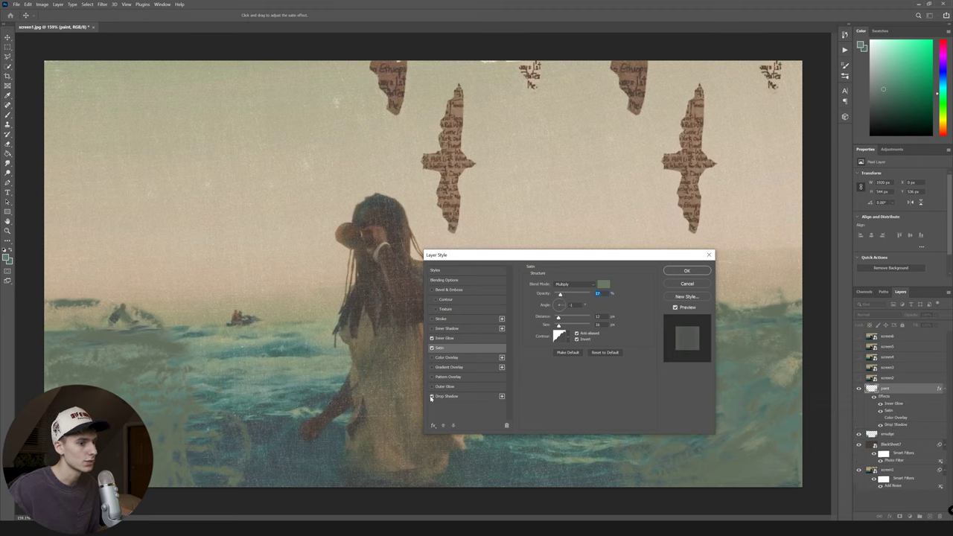
left_click(459, 395)
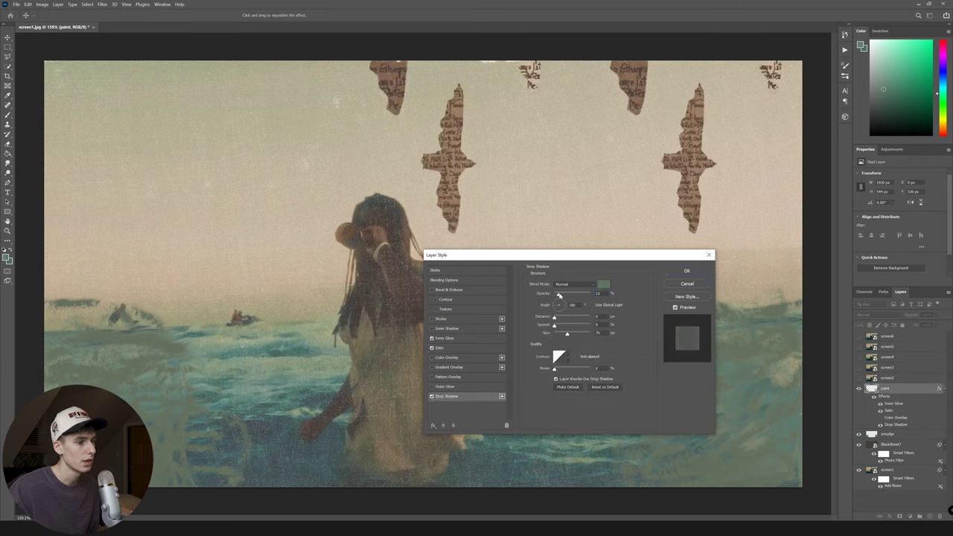
left_click_drag(572, 295, 554, 296)
left_click(603, 284)
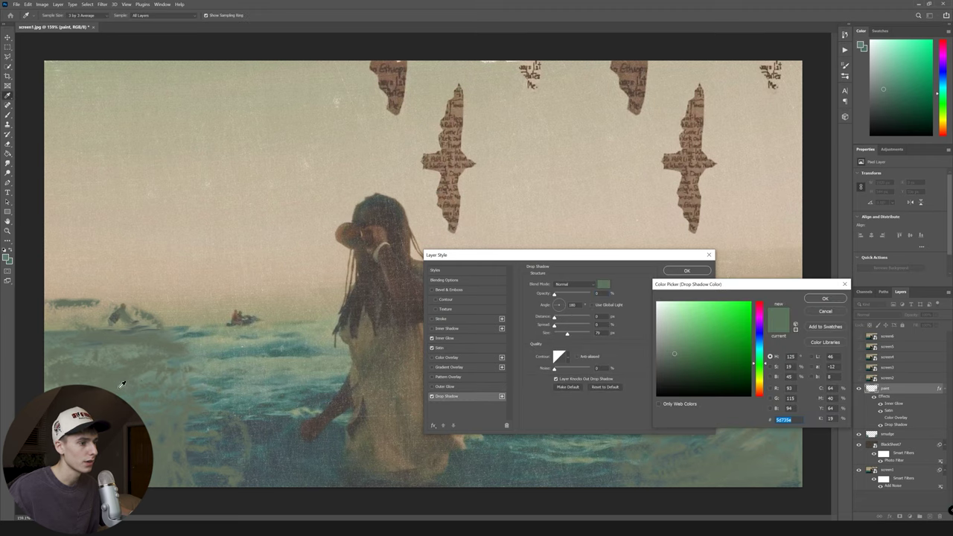
left_click(672, 360)
left_click(824, 299)
left_click_drag(555, 295, 561, 296)
key("Return")
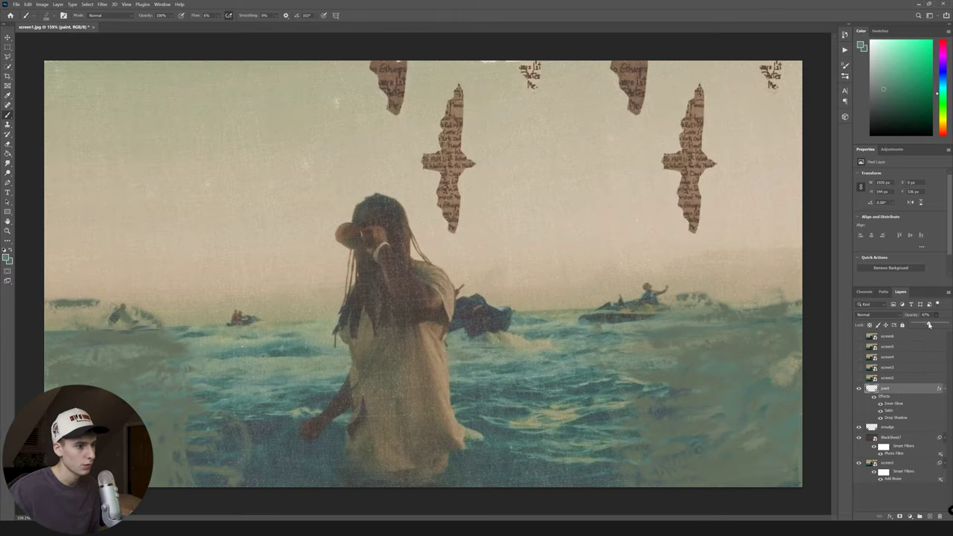
Try a reduced opacity on the paint layer and the Lighten blend mode on the smudge layer.
left_click_drag(929, 325, 950, 329)
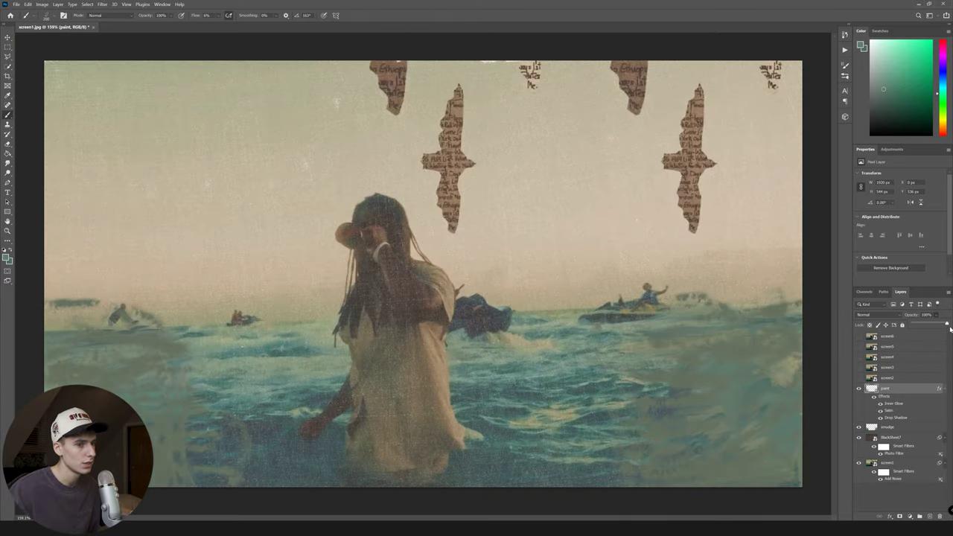
left_click(887, 426)
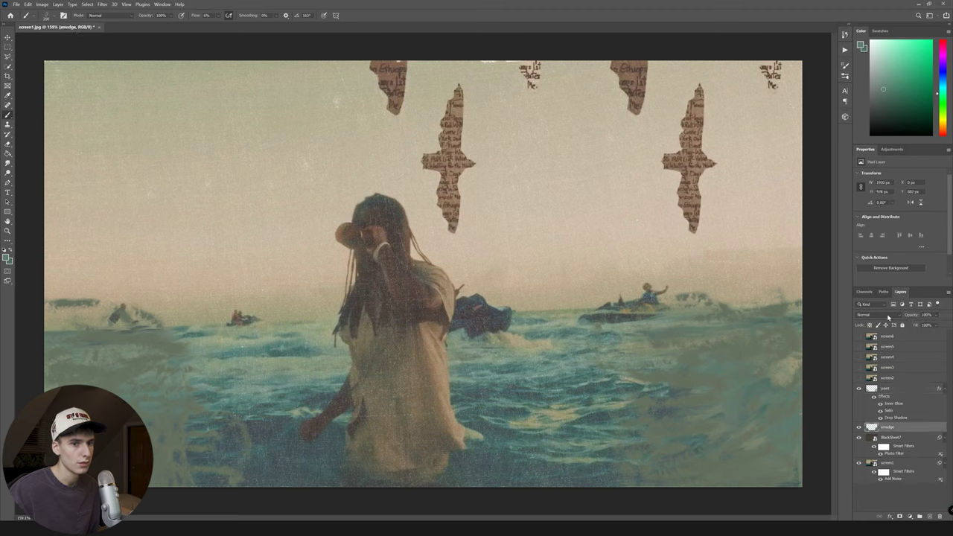
left_click(886, 315)
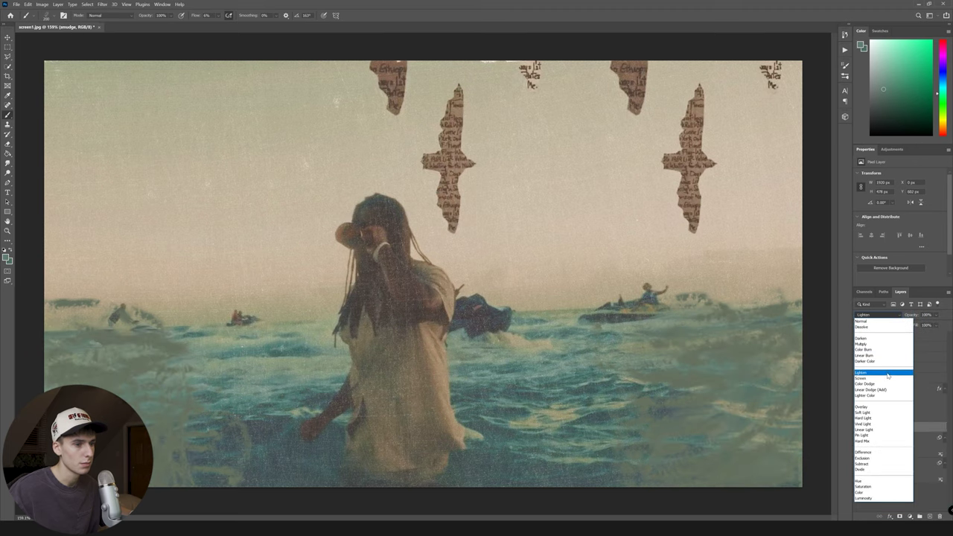
left_click(873, 321)
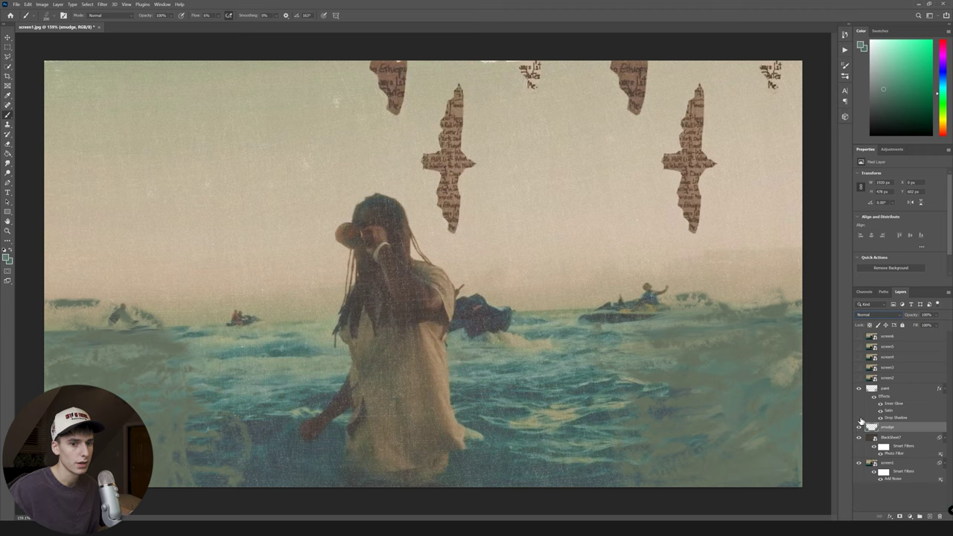
left_click(875, 318)
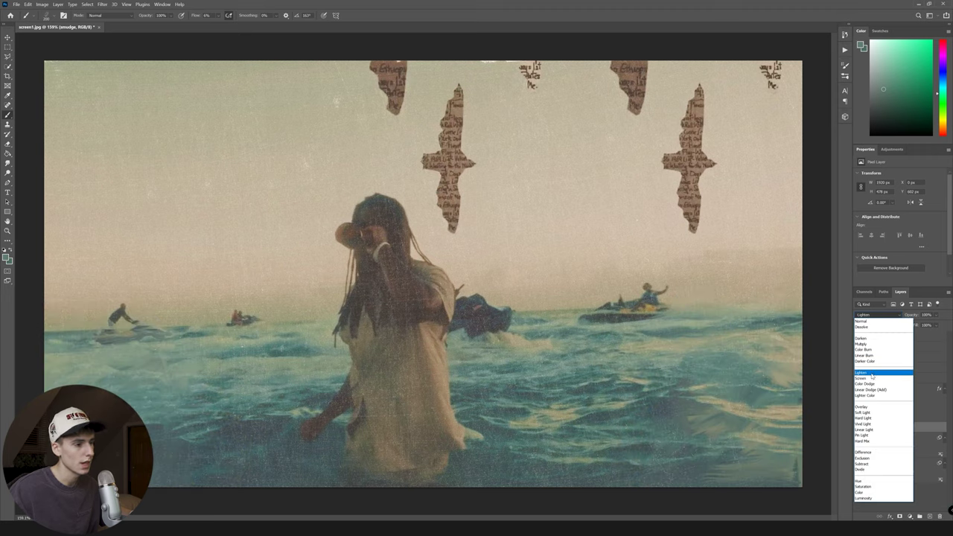
left_click(873, 374)
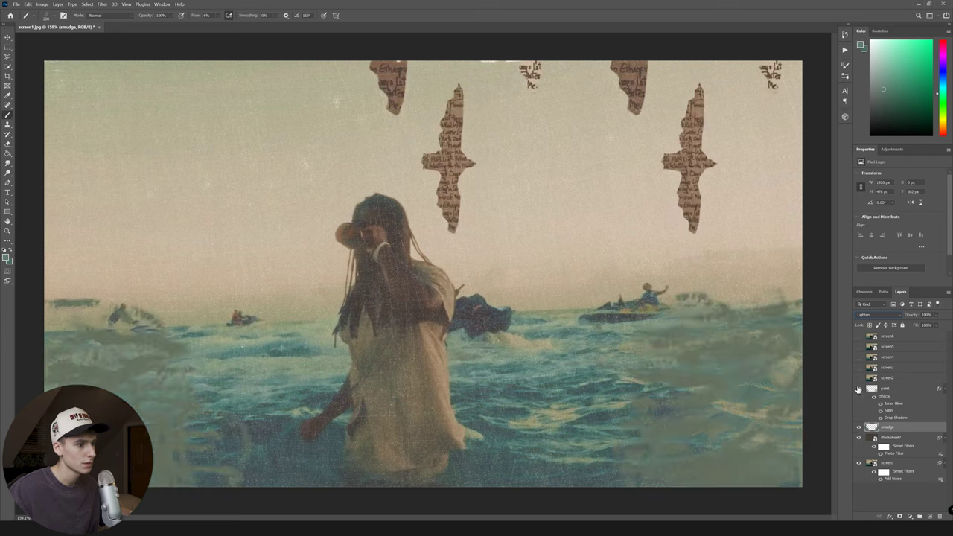
left_click(875, 315)
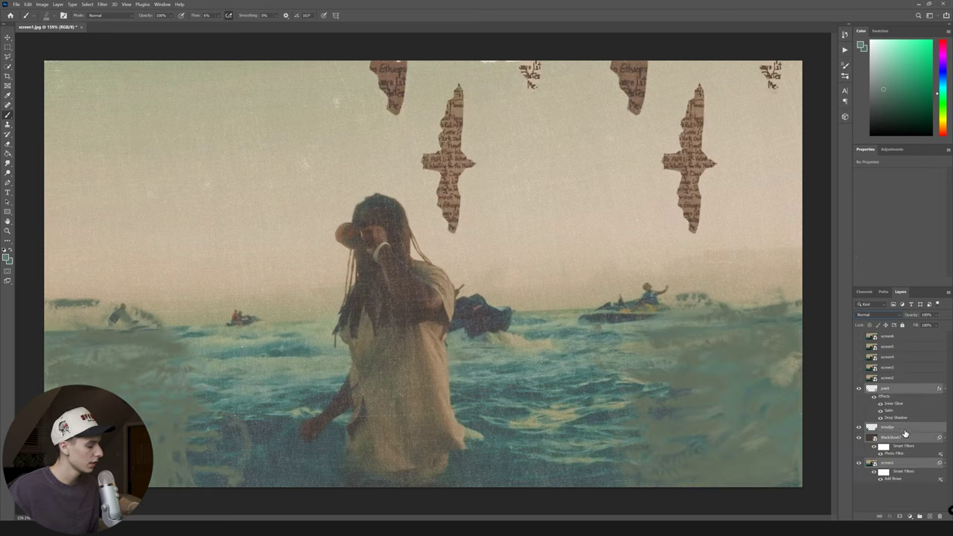
Duplicate the paint, smudge, BlackSheet7 and screen1 layers and merge the copies into one layer.
key("ctrl+j")
right_click(896, 427)
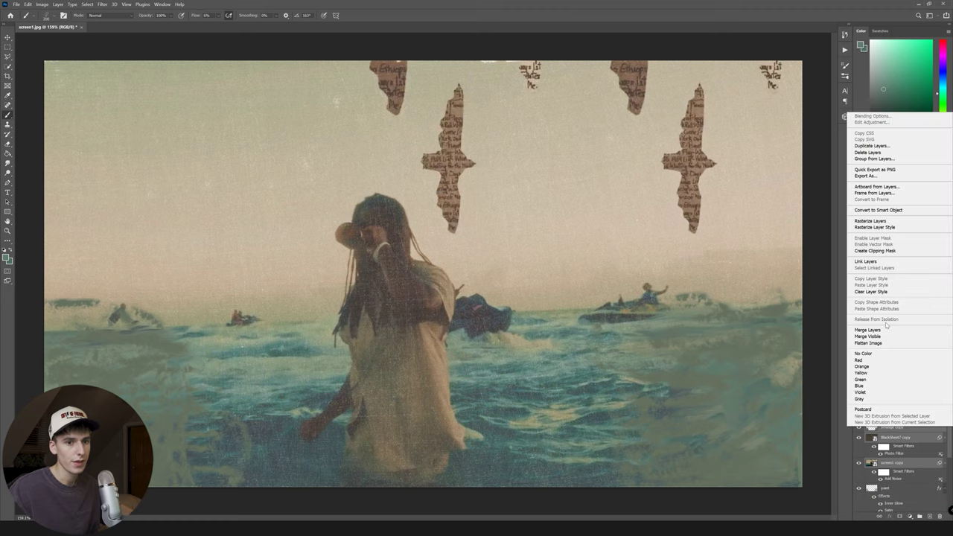
left_click(890, 336)
Move the original paint, smudge, BlackSheet7 and screen1 layers into a new group, hidden below the merged copy.
left_click(910, 516)
key("Escape")
left_click(919, 516)
left_click(890, 482)
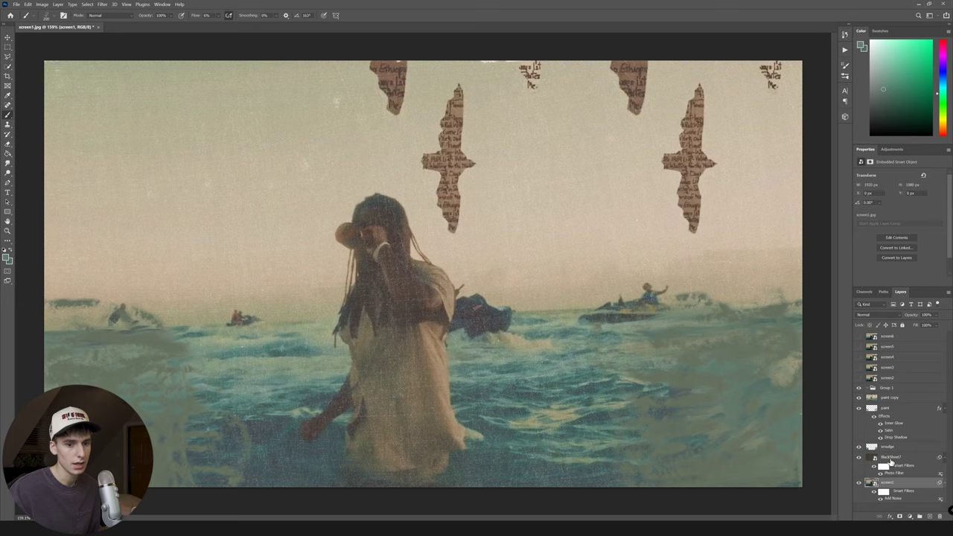
left_click(891, 458, "ctrl")
left_click(889, 448, "ctrl")
left_click(884, 409, "ctrl")
left_click_drag(889, 445, 880, 386)
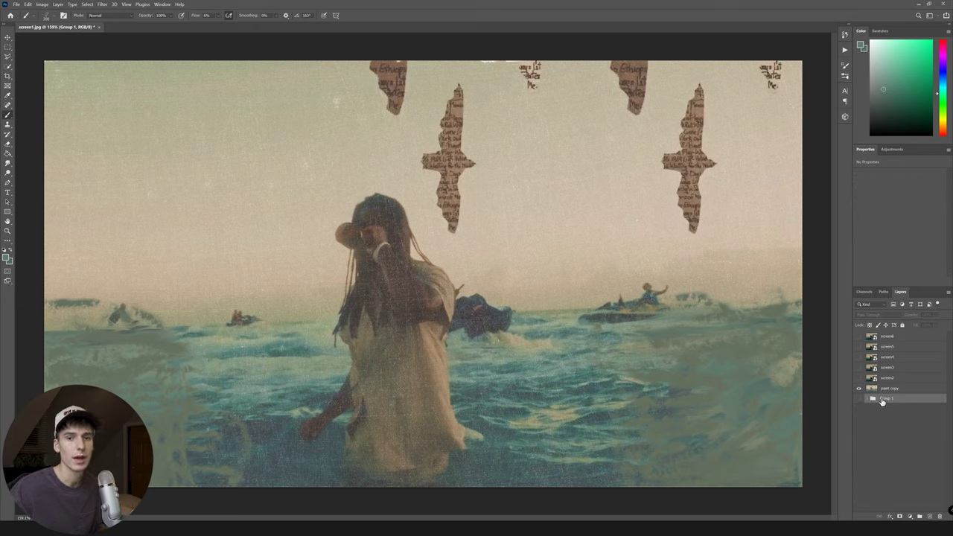
left_click(860, 388)
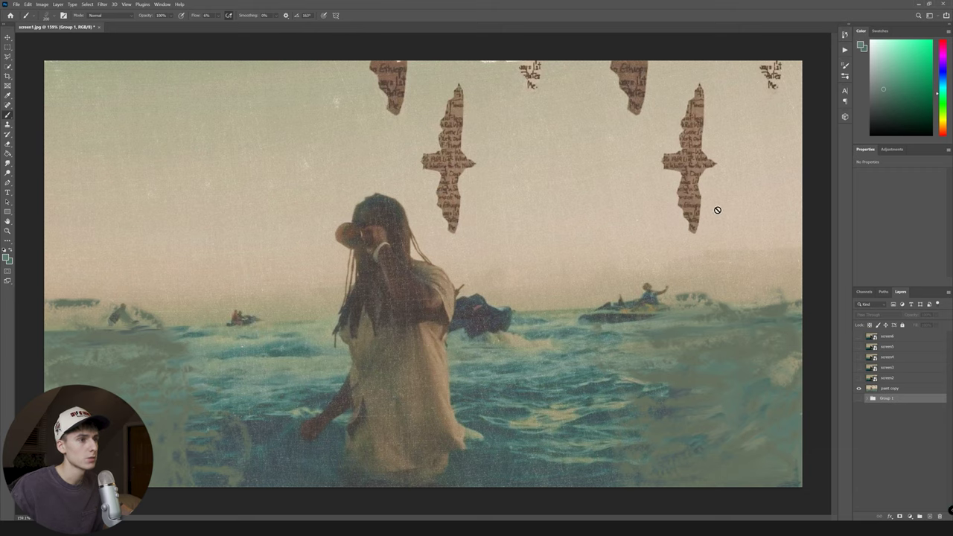
Start saving the frame under a new location, browsing to youtube > 12.19.20 on the Samsung SSD (K:).
left_click(16, 4)
mouse_move(27, 108)
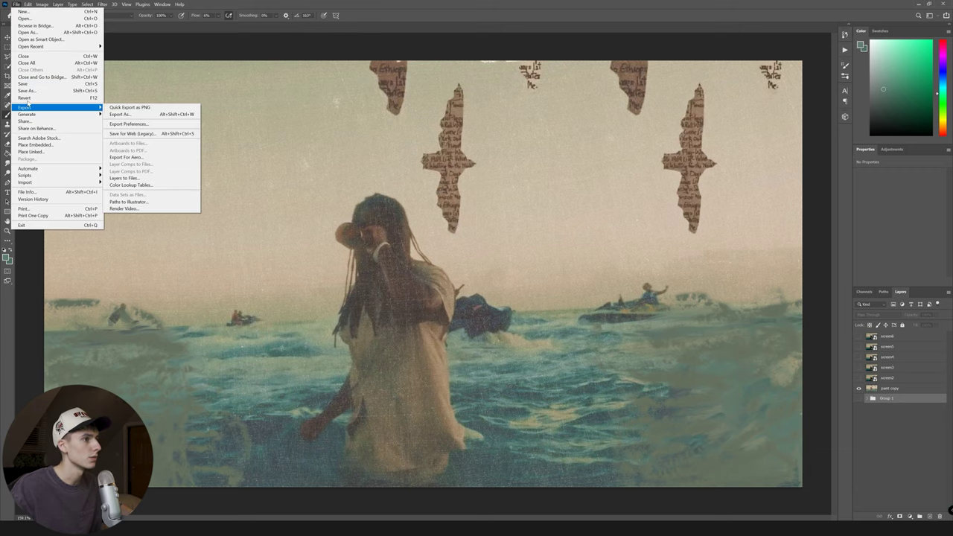
left_click(26, 90)
left_click(37, 276)
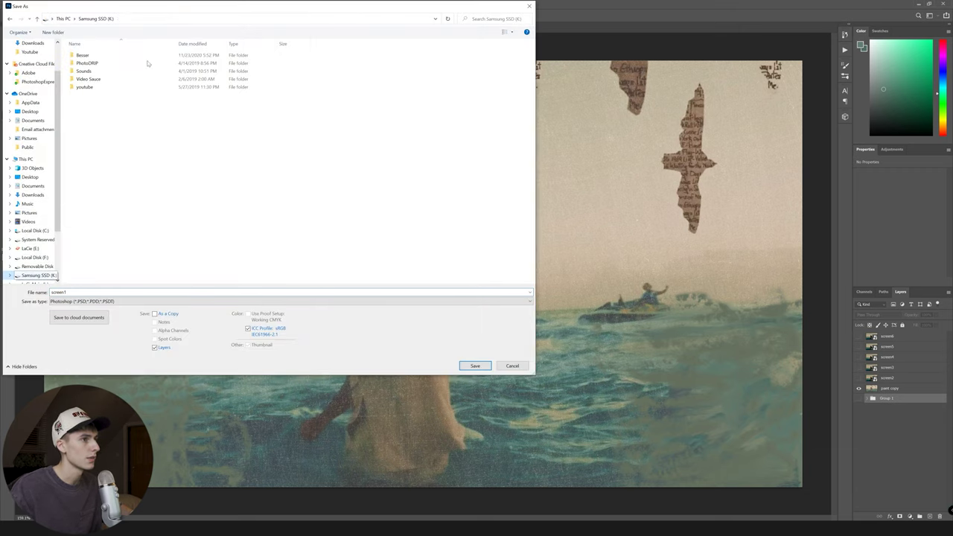
double_click(82, 87)
double_click(183, 149)
Create a new folder named 1 inside the 12.19.20 folder.
right_click(161, 223)
mouse_move(194, 300)
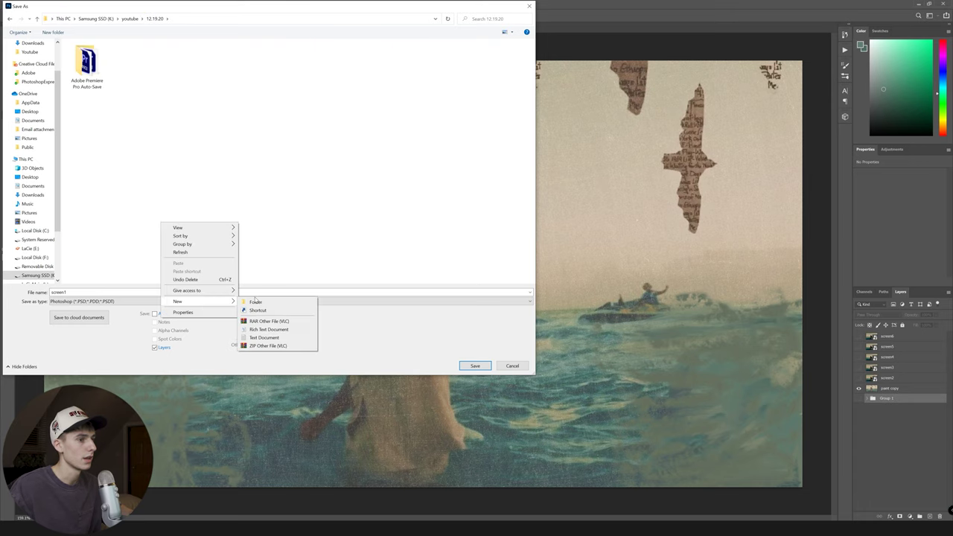
left_click(256, 301)
key("BackSpace")
type("1")
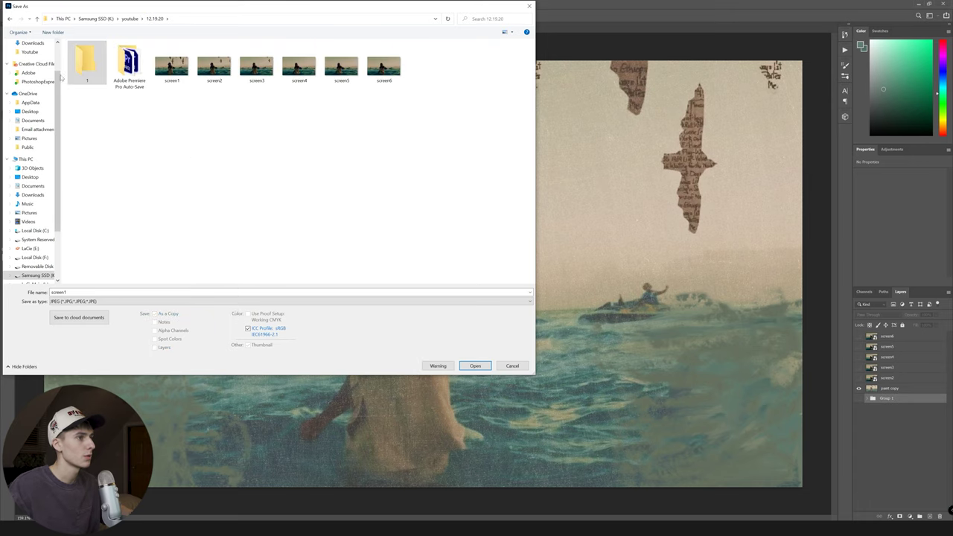
Save the finished frame as the JPEG screen1 inside folder 1 at maximum quality 12.
double_click(100, 63)
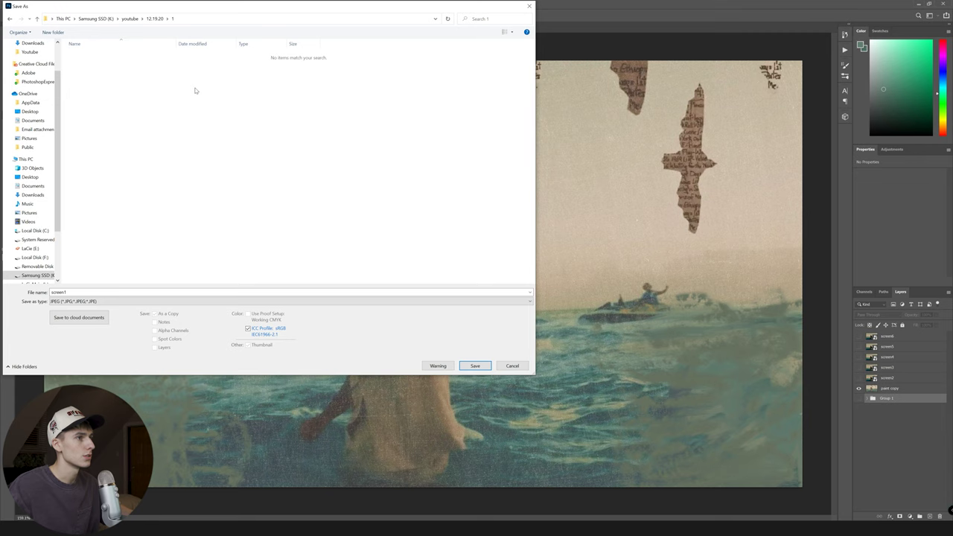
left_click(476, 366)
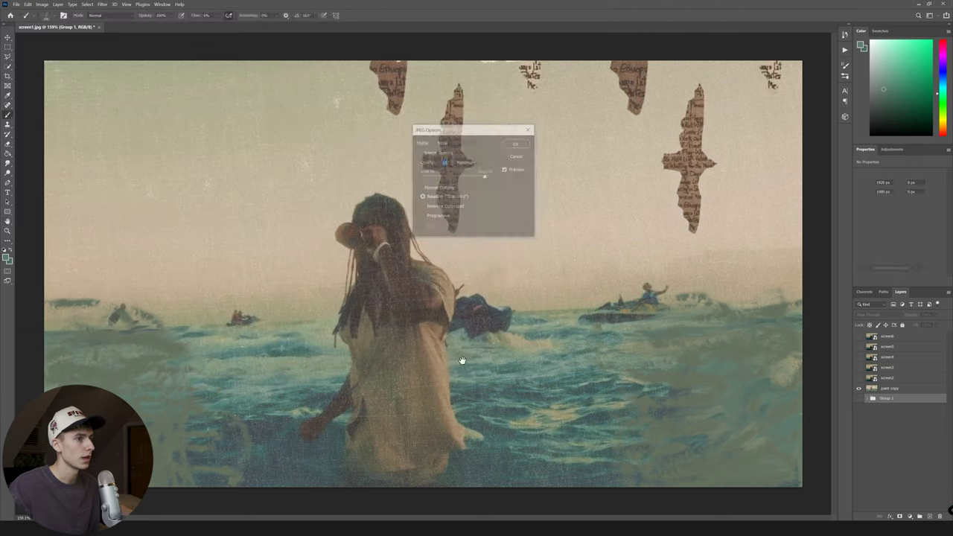
left_click(518, 143)
left_click_drag(485, 177, 491, 177)
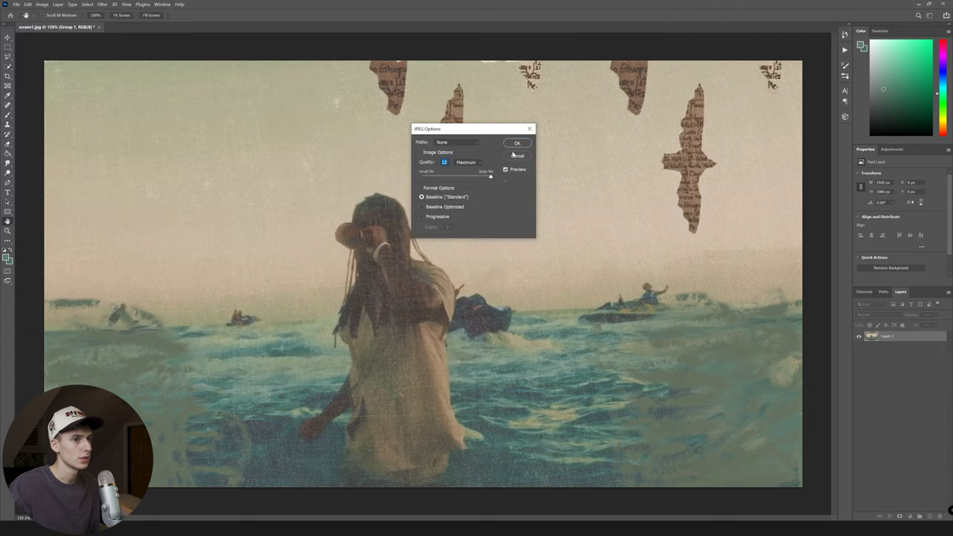
left_click(518, 144)
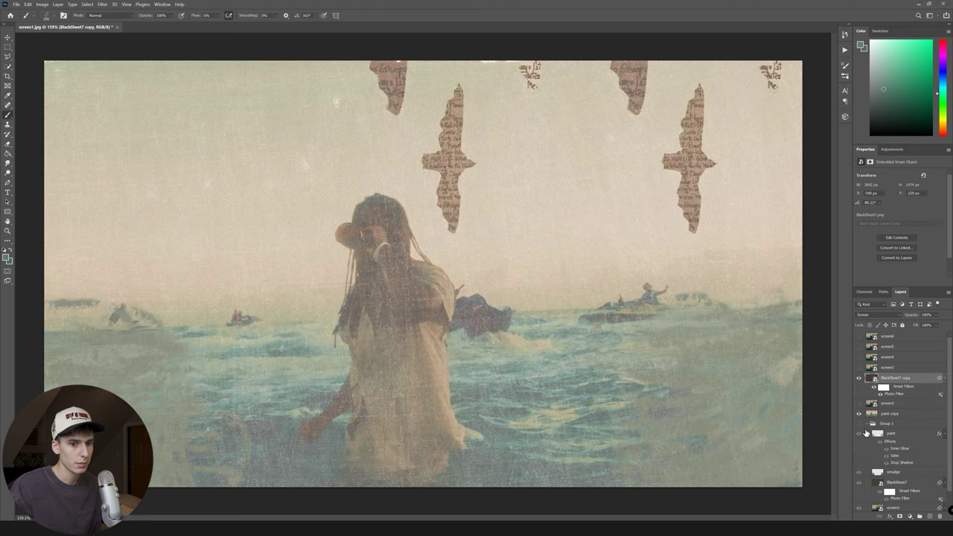
Collapse Group 1, hide the merged paint copy layer and show the screen2 frame.
left_click(868, 426)
left_click(867, 424)
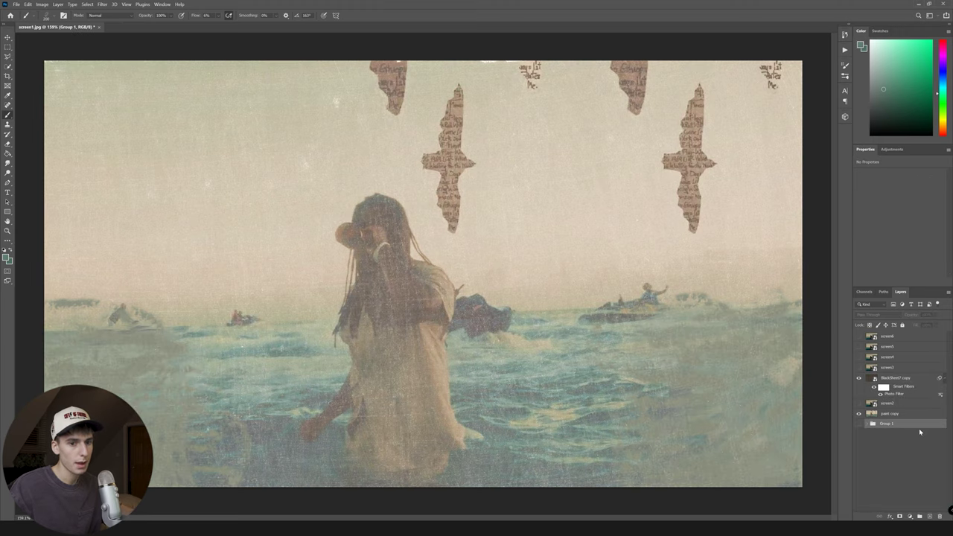
left_click(859, 414)
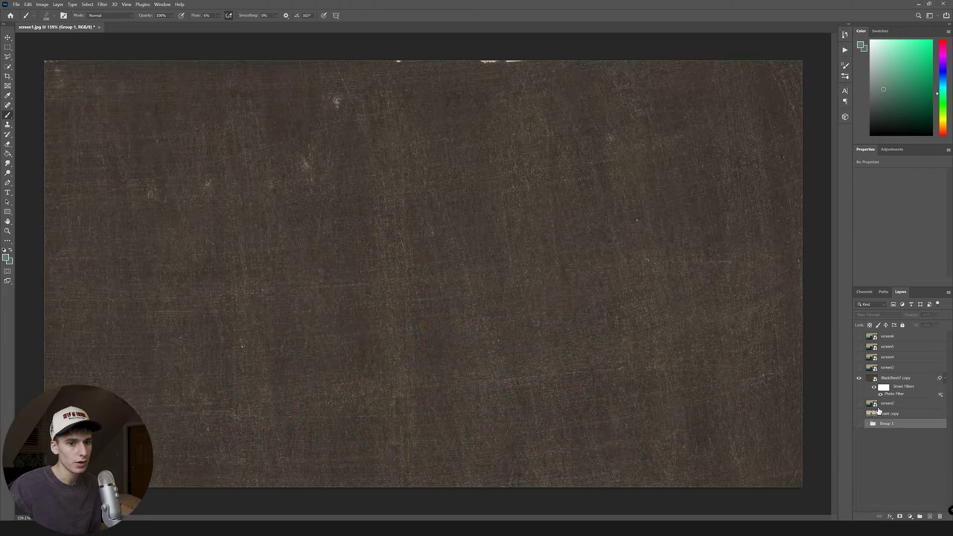
left_click(859, 403)
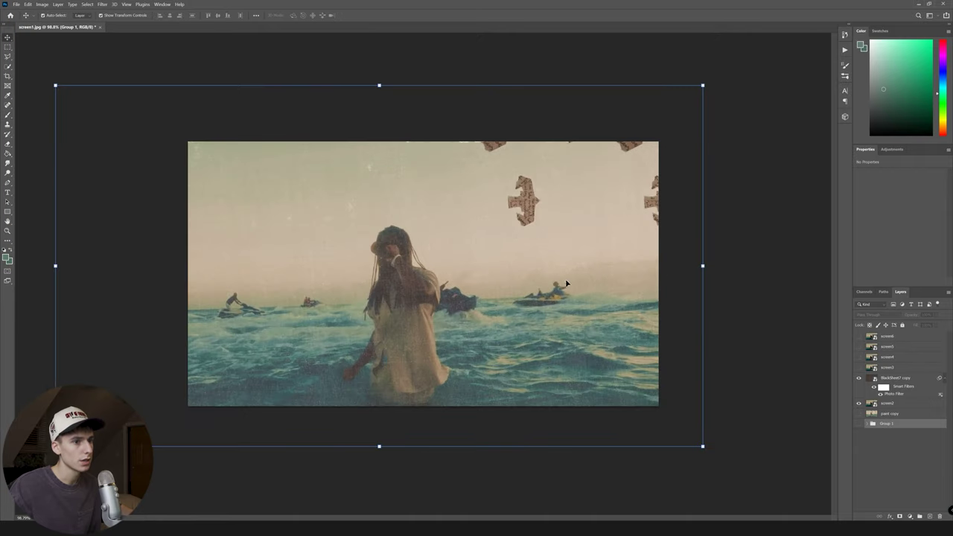
Shift the BlackSheet7 copy texture to the right so its scratches fall differently over the screen2 frame.
left_click_drag(566, 283, 598, 280)
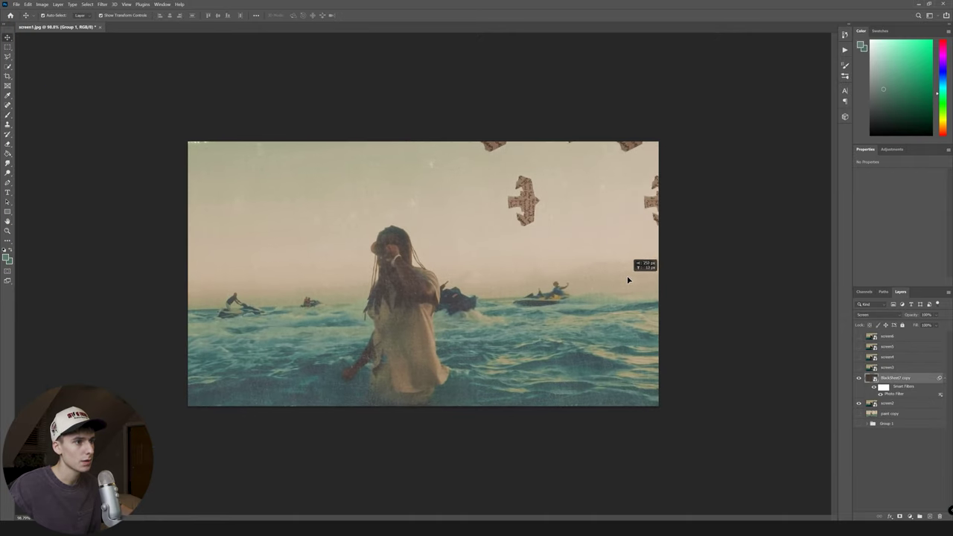
left_click_drag(626, 277, 625, 277)
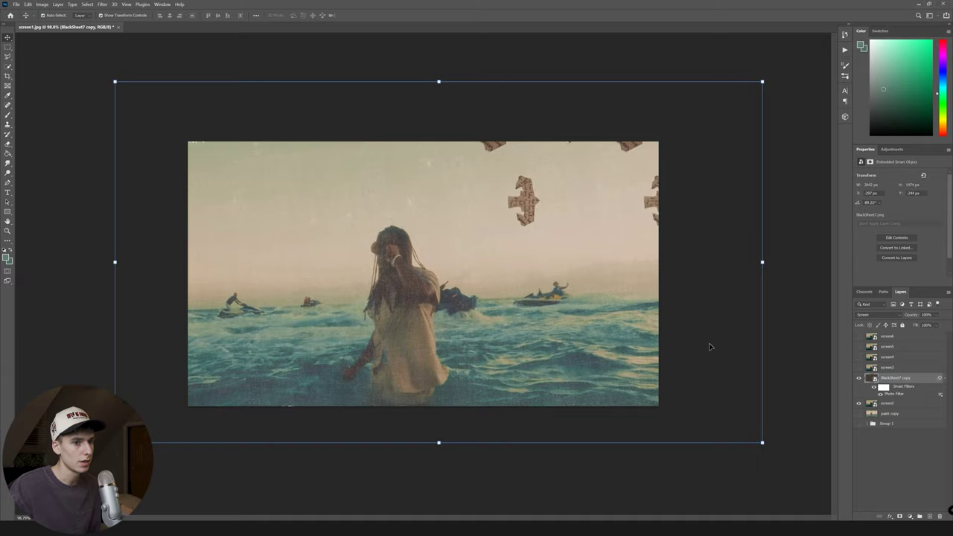
scroll(709, 345, "up", 5)
Add a new empty layer and place it directly above the BlackSheet7 copy texture, below screen3.
left_click(873, 444)
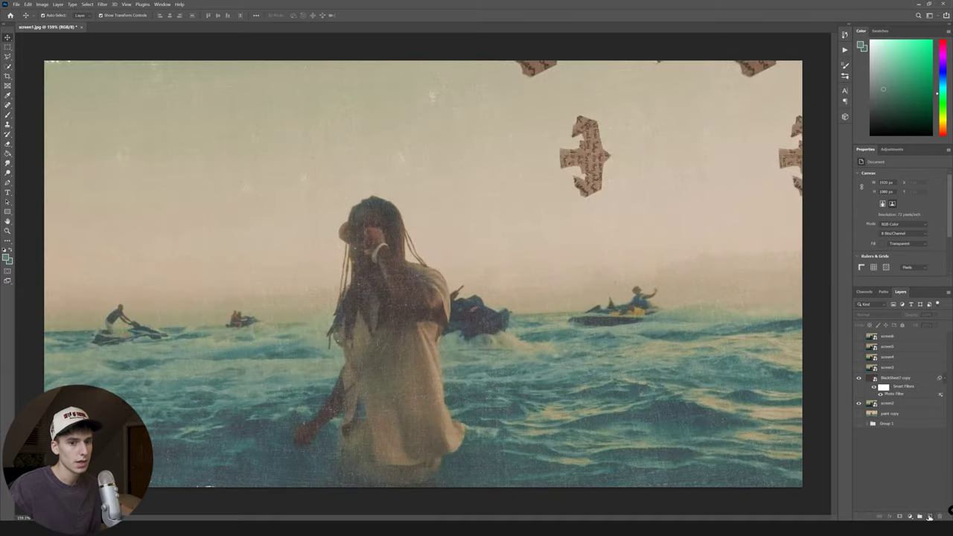
left_click(929, 516)
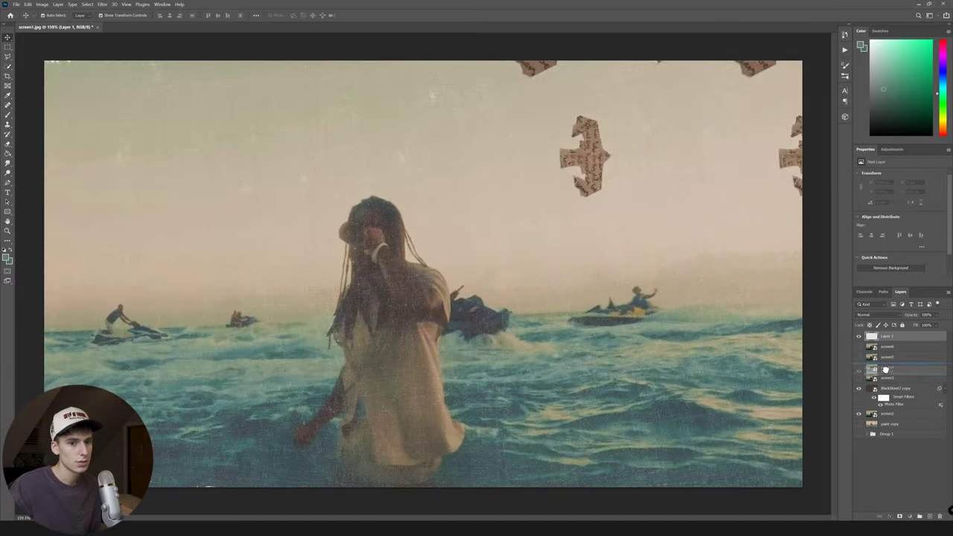
left_click(41, 4)
Smudge the water and jet skis on both sides of the man with Kyle's Bristle Smudge New, sampling all layers at 79% strength.
left_click(8, 114)
left_click(54, 16)
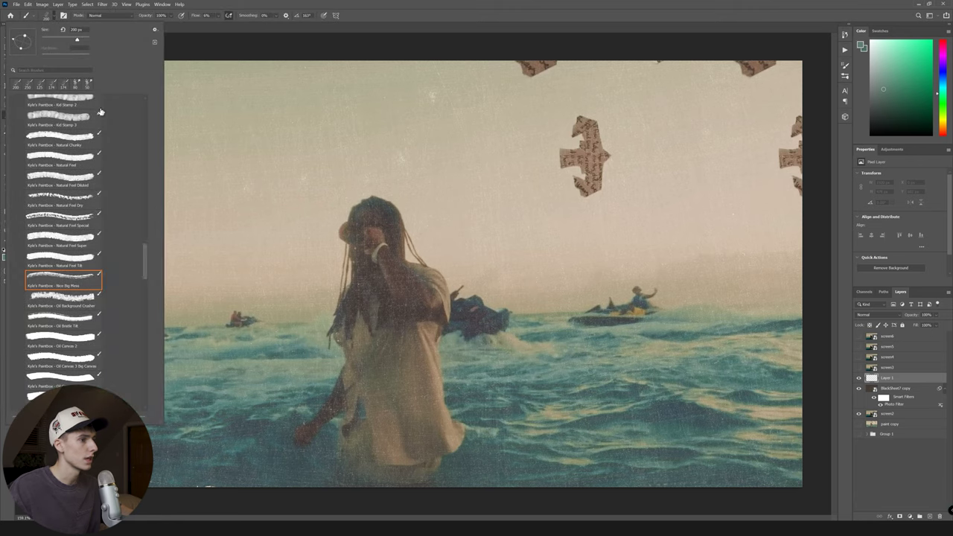
left_click_drag(146, 265, 144, 180)
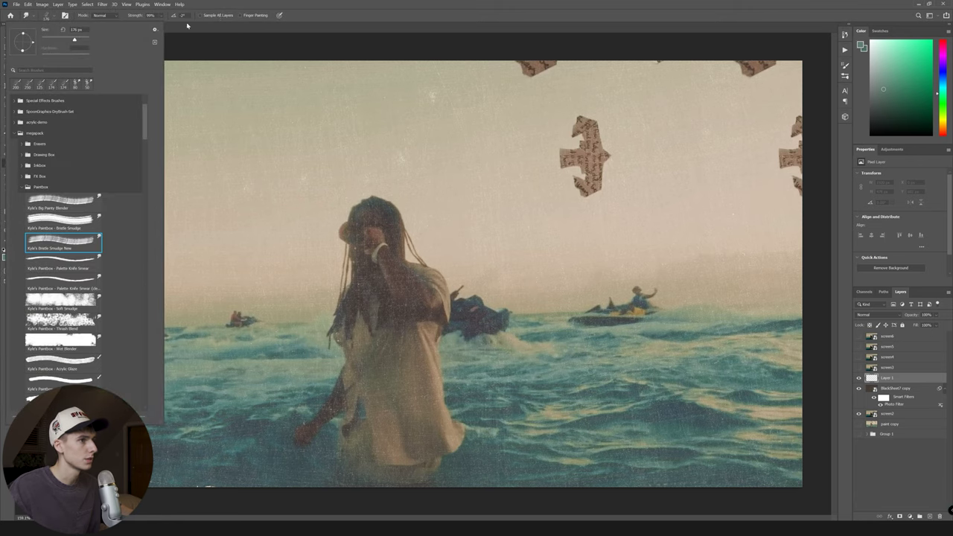
left_click(215, 16)
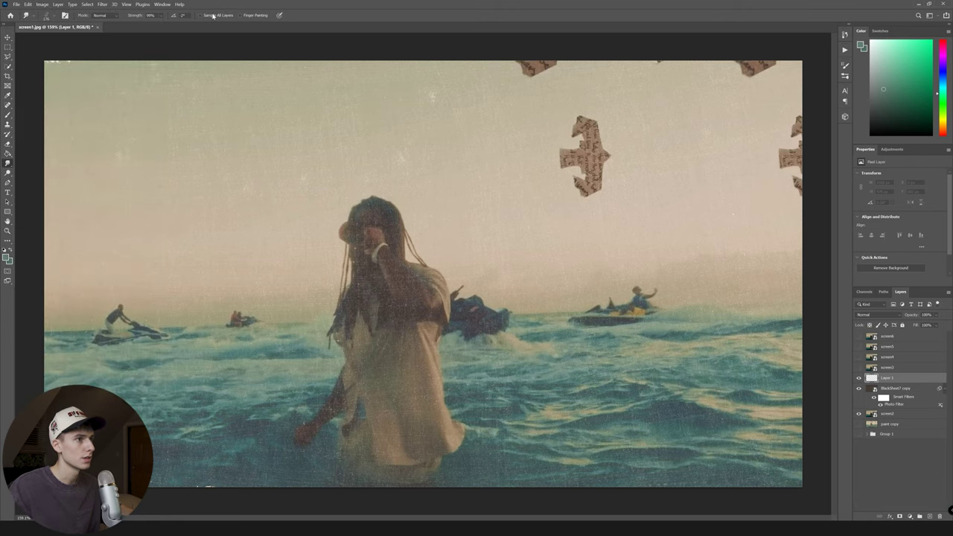
left_click(162, 16)
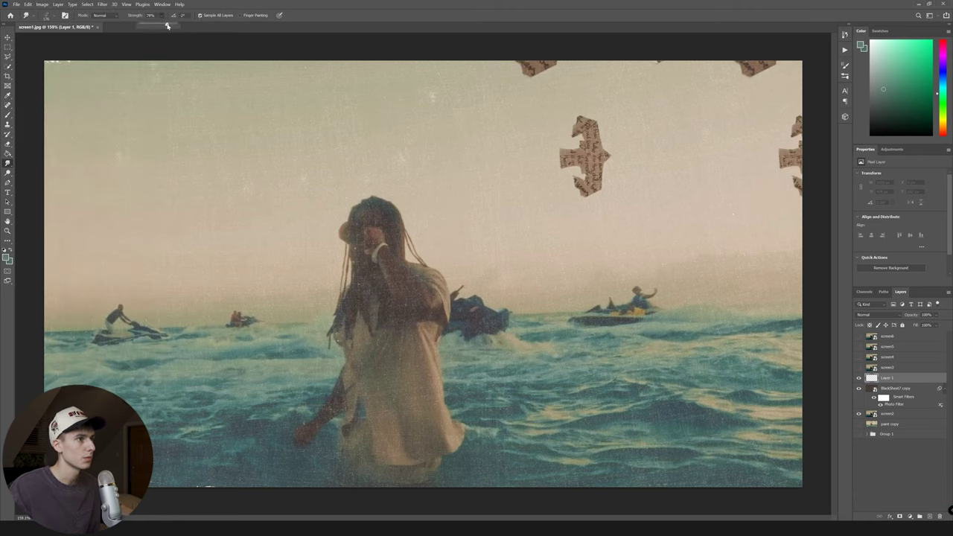
left_click_drag(168, 26, 145, 25)
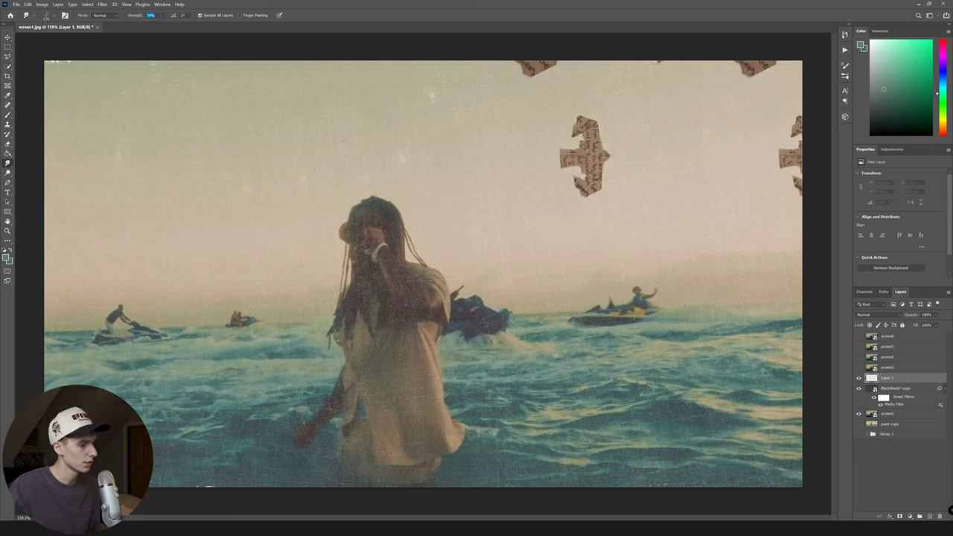
mouse_move(119, 340)
left_mouse_down()
mouse_move(115, 327)
mouse_move(134, 475)
mouse_move(186, 484)
mouse_move(190, 432)
mouse_move(216, 403)
mouse_move(214, 384)
mouse_move(238, 453)
mouse_move(224, 495)
mouse_move(253, 492)
left_mouse_up()
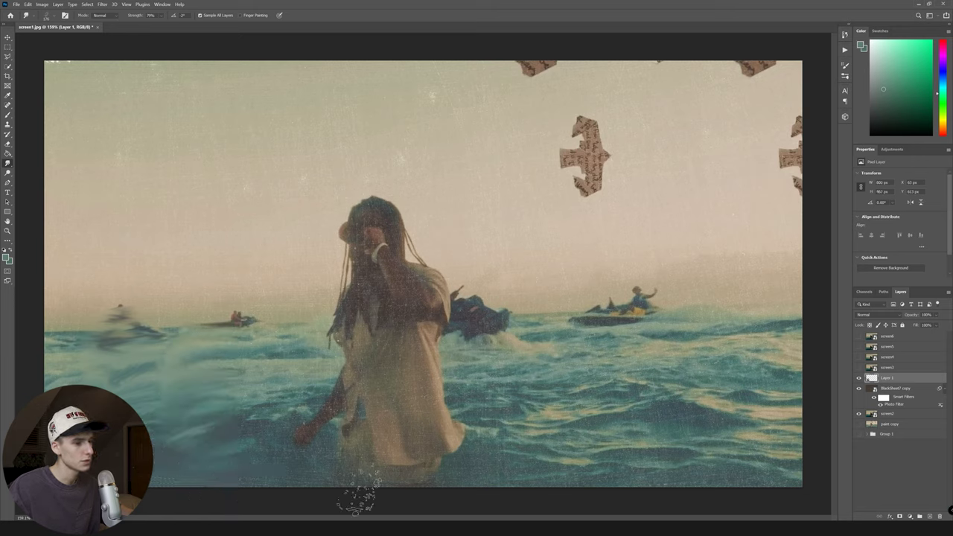
mouse_move(664, 335)
left_mouse_down()
mouse_move(633, 328)
mouse_move(622, 391)
mouse_move(655, 439)
mouse_move(605, 499)
mouse_move(688, 477)
mouse_move(584, 444)
mouse_move(562, 403)
mouse_move(584, 493)
left_mouse_up()
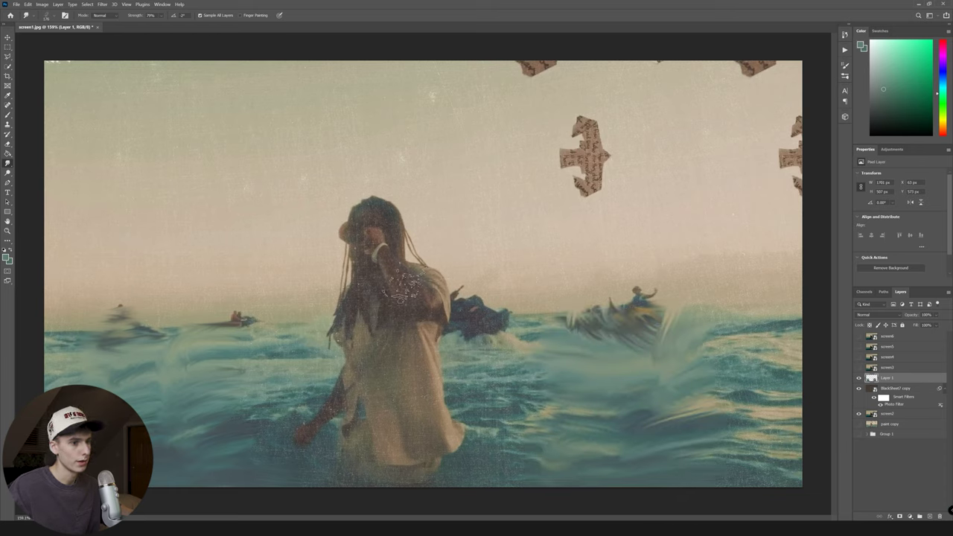
On another new layer, paint teal strokes over the smudged water with the Kyle's Paintbox - Nice Big Mess brush at low flow.
left_click(929, 516)
left_click(46, 15)
scroll(139, 322, "down", 10)
scroll(140, 328, "up", 8)
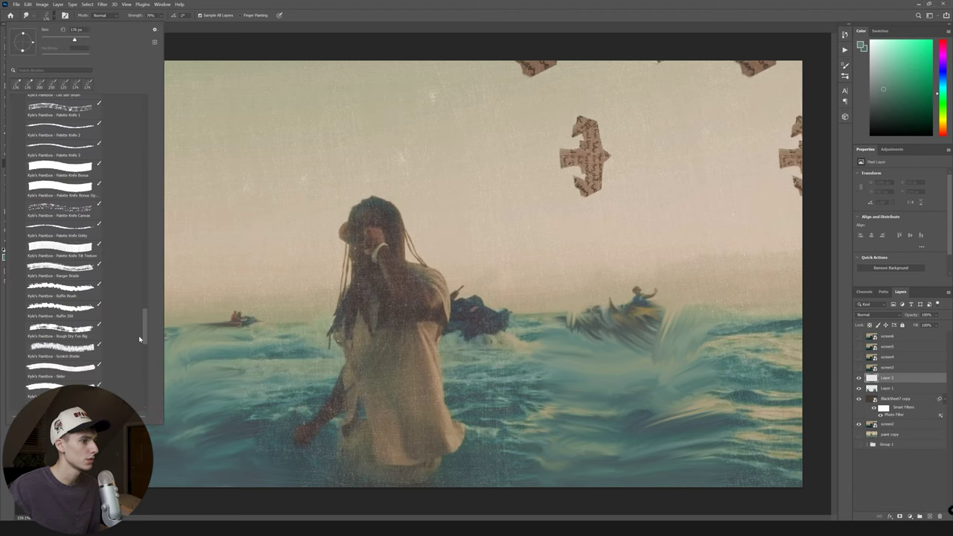
left_click(63, 218)
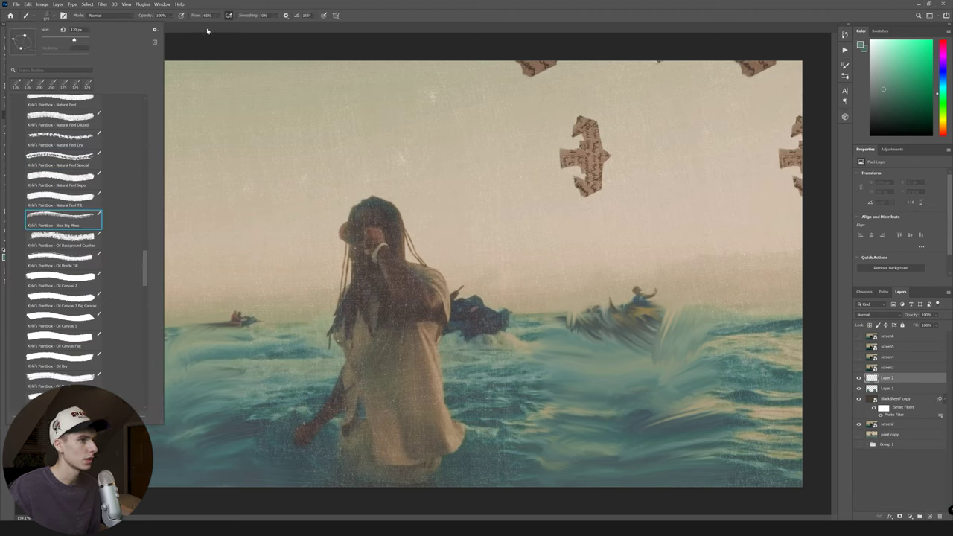
left_click(217, 15)
left_click(218, 15)
left_click(216, 26)
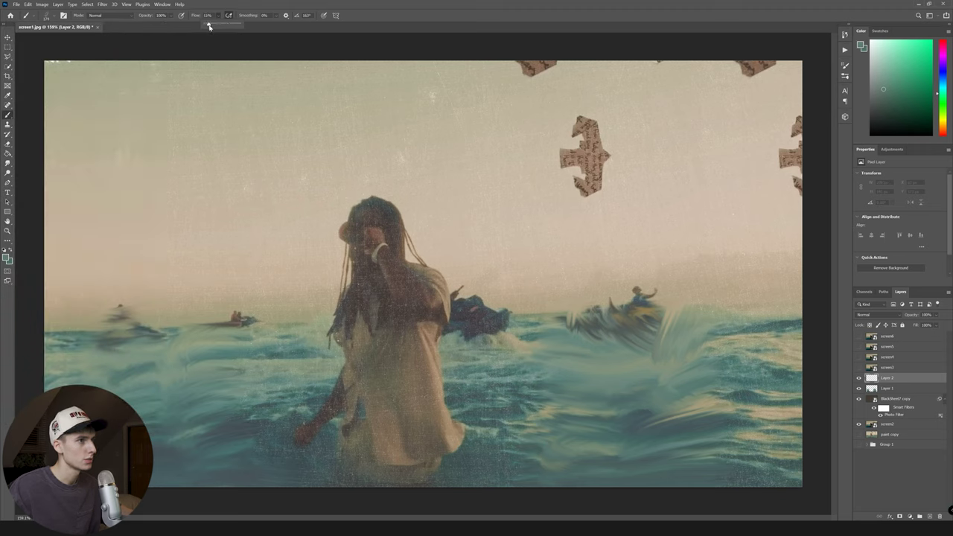
left_click_drag(209, 26, 221, 26)
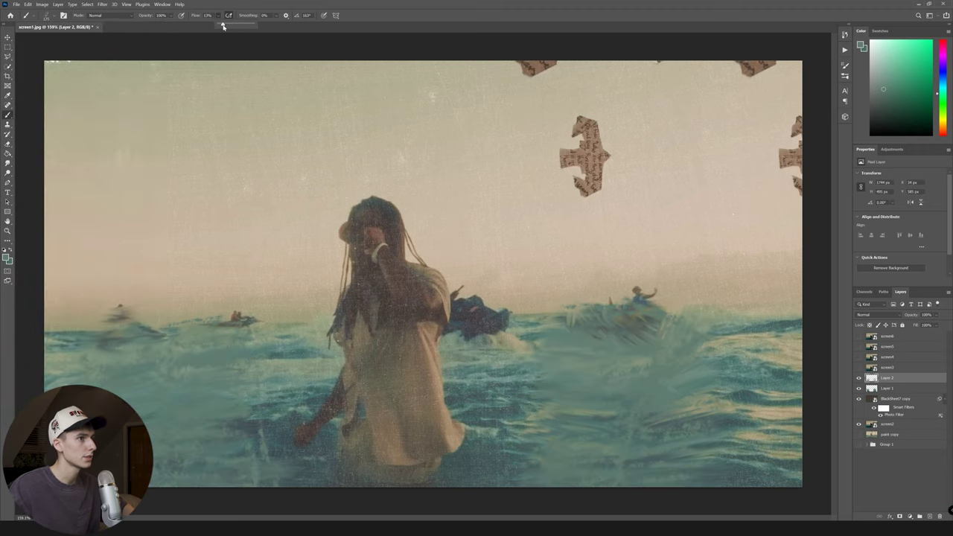
left_click(212, 10)
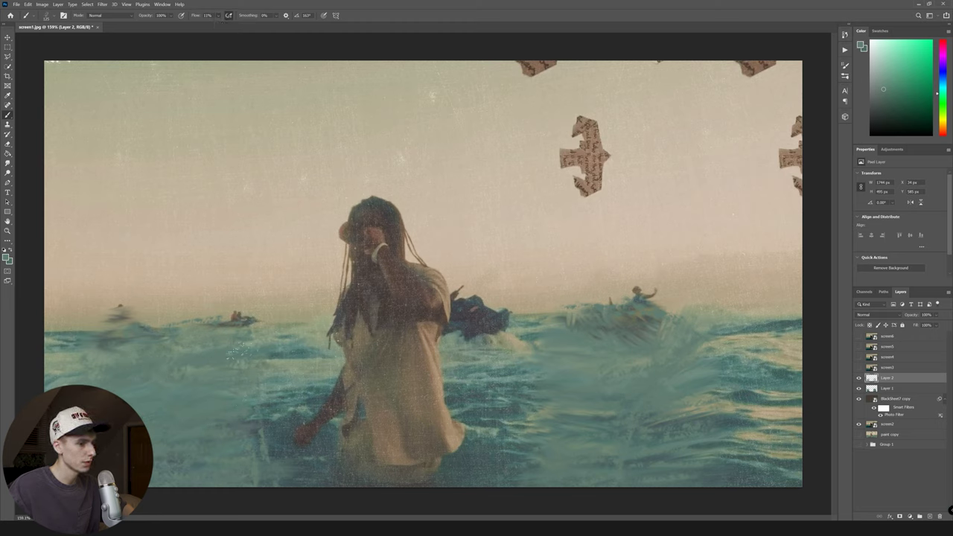
left_click_drag(254, 340, 330, 480)
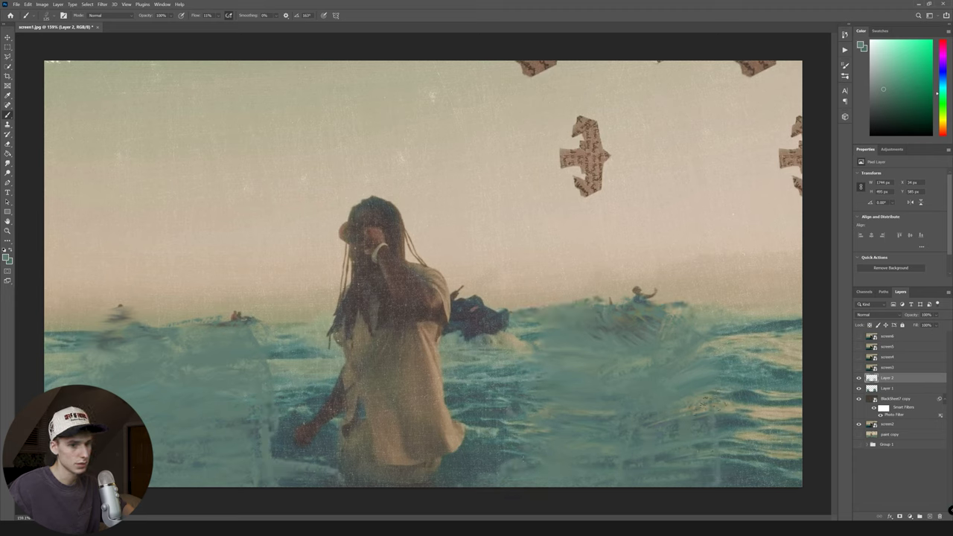
Apply a Sepia Photo Filter at 69% density to the painted strokes on Layer 2.
left_click(42, 3)
mouse_move(54, 21)
left_click(141, 81)
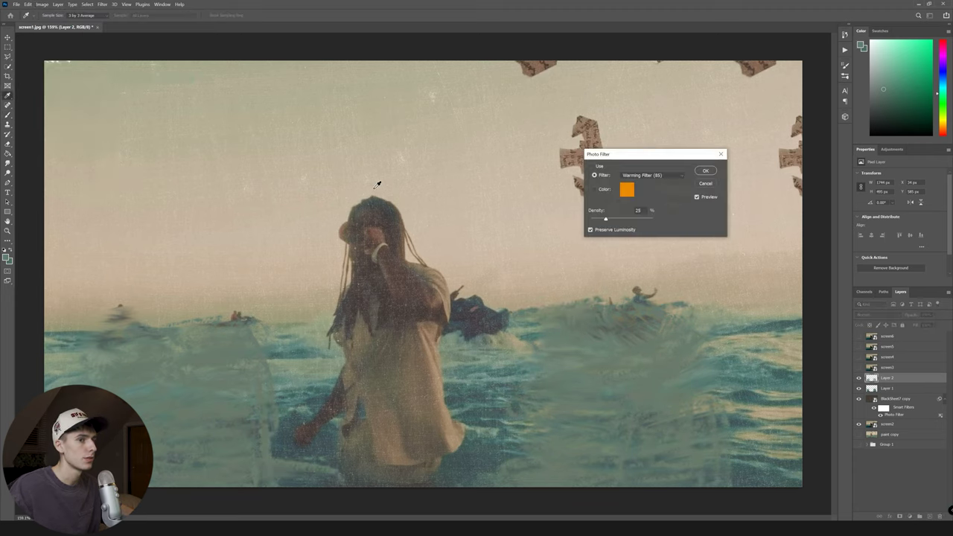
left_click(661, 181)
left_click(641, 271)
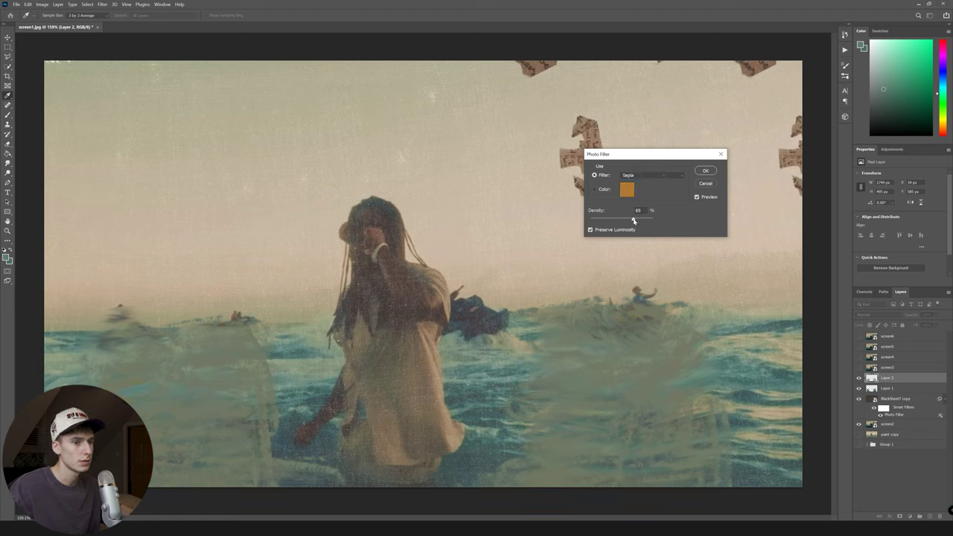
key("Return")
Apply Gaussian Add Noise to the screen2 frame layer.
left_click(102, 3)
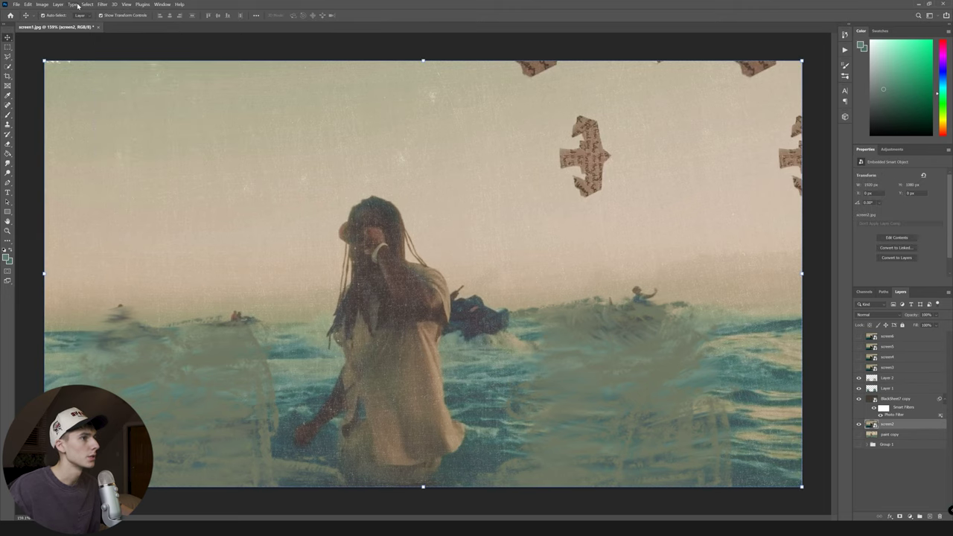
left_click(102, 4)
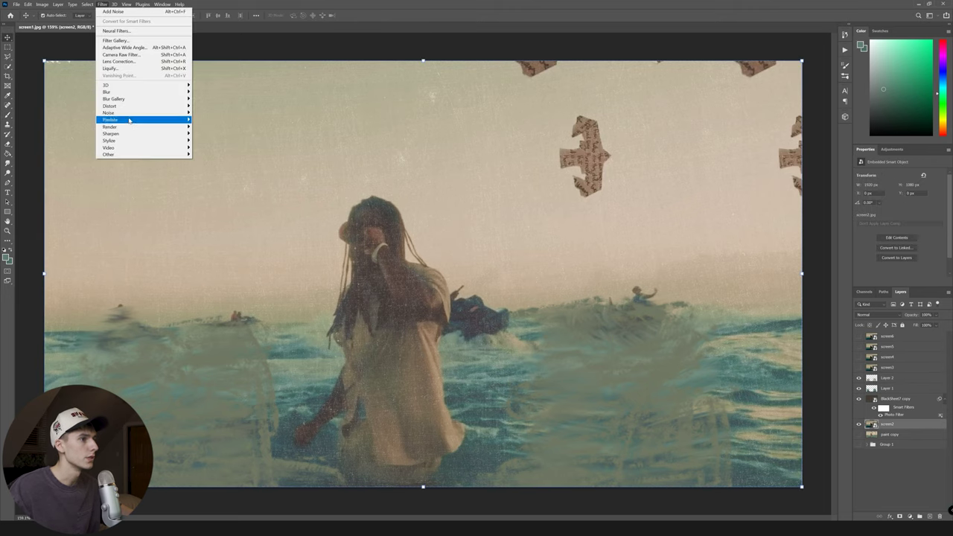
mouse_move(125, 115)
left_click(210, 112)
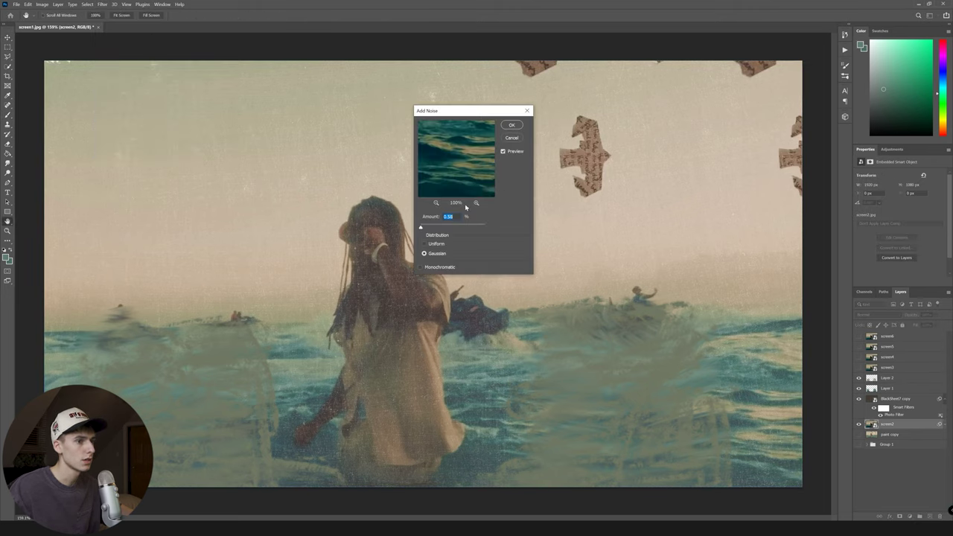
left_click(512, 125)
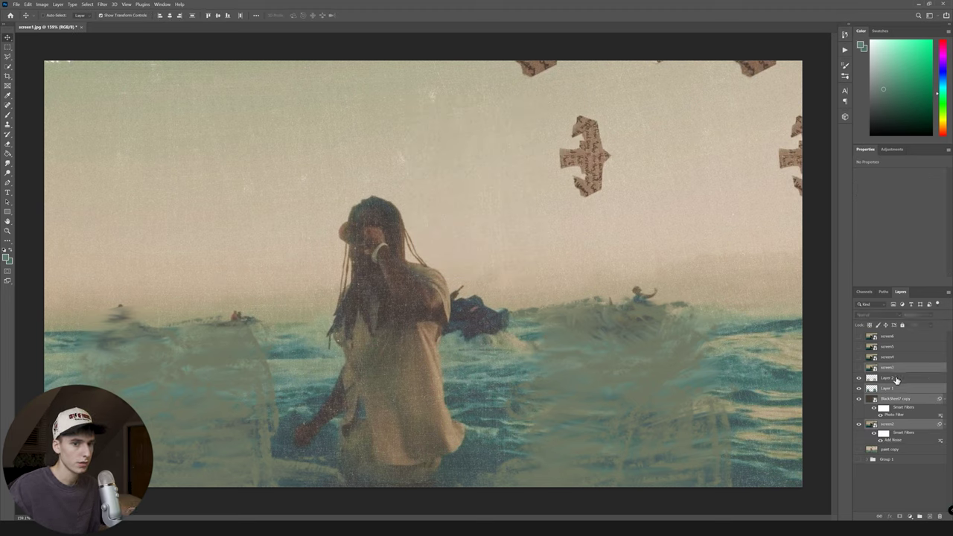
Merge Layer 2, Layer 1, the BlackSheet7 copy texture and screen2 into a single frame layer.
left_click(897, 380, "shift")
key("ctrl+j")
left_click_drag(888, 403, 887, 508)
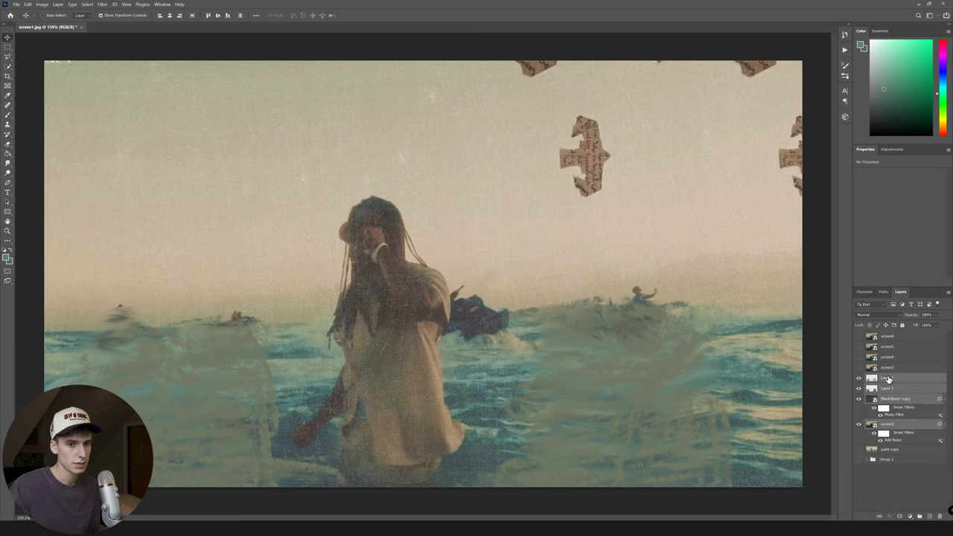
key("ctrl+e")
Hide the merged second frame, show screen3 and place another BlackSheet7 texture copy above it.
left_click(26, 4)
left_click(859, 377)
left_click(859, 367)
left_click(874, 398)
left_click_drag(898, 429, 885, 365)
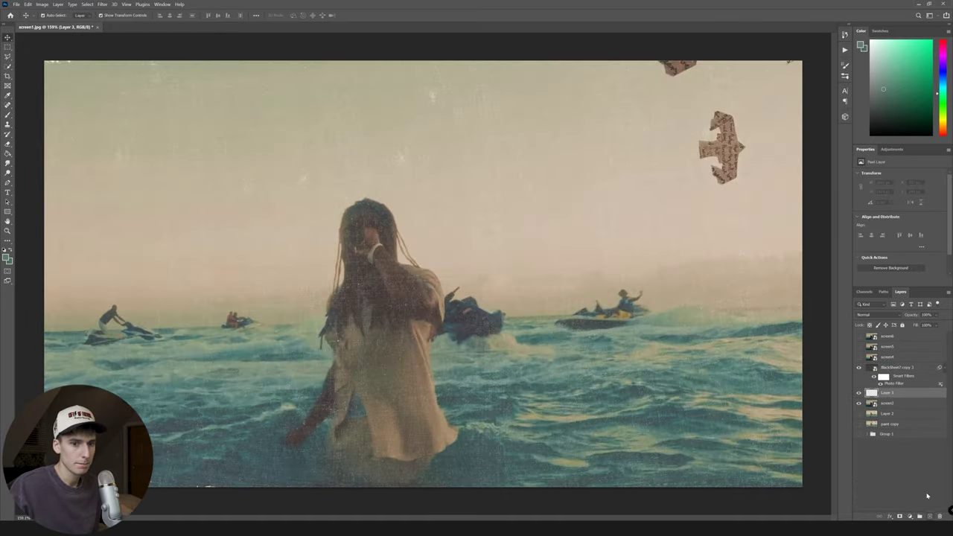
Add a new layer above the texture and smudge the man's shirt and the nearby jet ski into the surrounding water.
left_click(929, 516)
key("b")
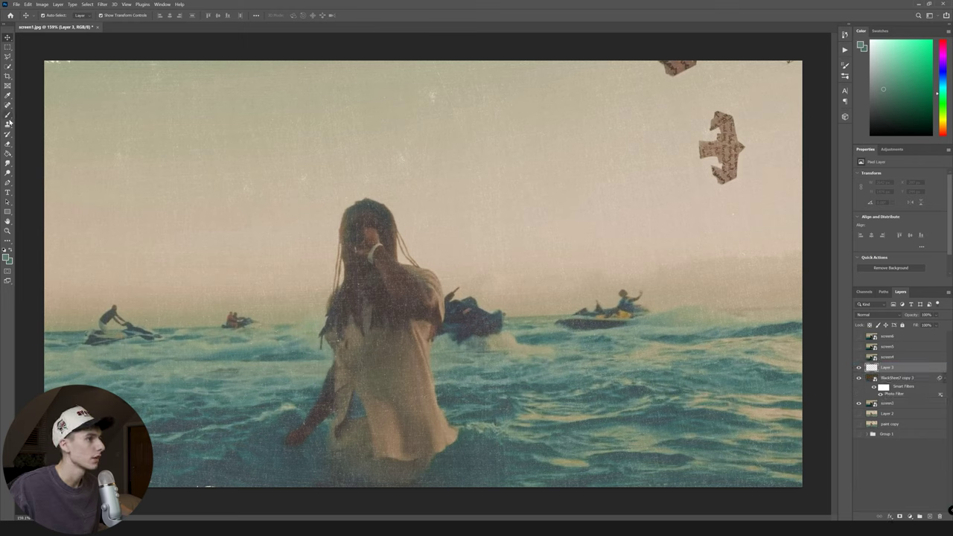
left_click(57, 15)
left_click(75, 181)
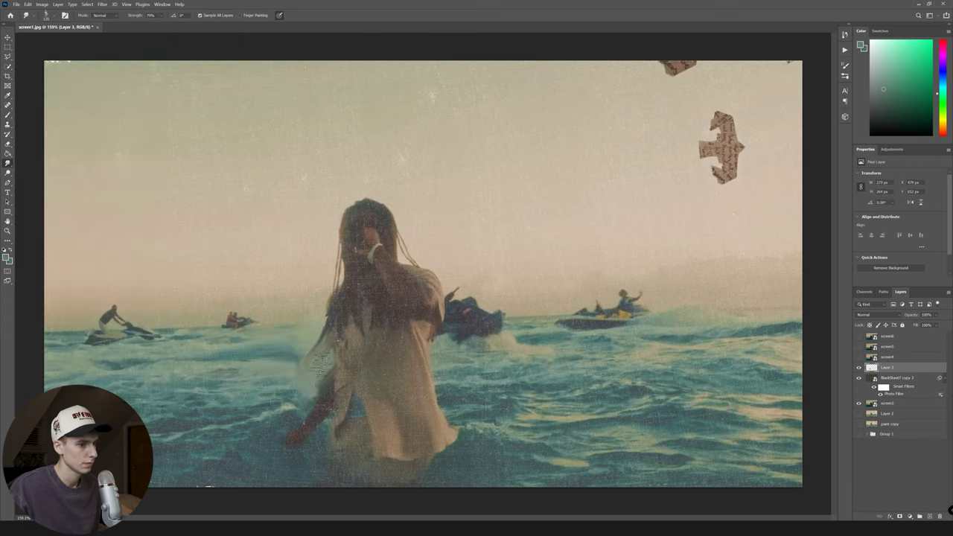
mouse_move(307, 383)
left_mouse_down()
mouse_move(315, 408)
mouse_move(288, 418)
mouse_move(284, 437)
mouse_move(290, 452)
mouse_move(317, 456)
mouse_move(336, 444)
mouse_move(327, 435)
mouse_move(336, 448)
mouse_move(310, 467)
mouse_move(261, 477)
mouse_move(227, 467)
mouse_move(246, 437)
mouse_move(228, 422)
mouse_move(255, 433)
mouse_move(277, 387)
mouse_move(258, 373)
mouse_move(258, 355)
mouse_move(232, 359)
left_mouse_up()
mouse_move(503, 357)
left_mouse_down()
mouse_move(471, 328)
mouse_move(488, 331)
mouse_move(443, 366)
mouse_move(447, 402)
mouse_move(481, 426)
mouse_move(488, 451)
mouse_move(456, 484)
mouse_move(520, 493)
mouse_move(499, 446)
mouse_move(538, 389)
mouse_move(496, 395)
mouse_move(517, 365)
mouse_move(498, 339)
mouse_move(492, 383)
left_mouse_up()
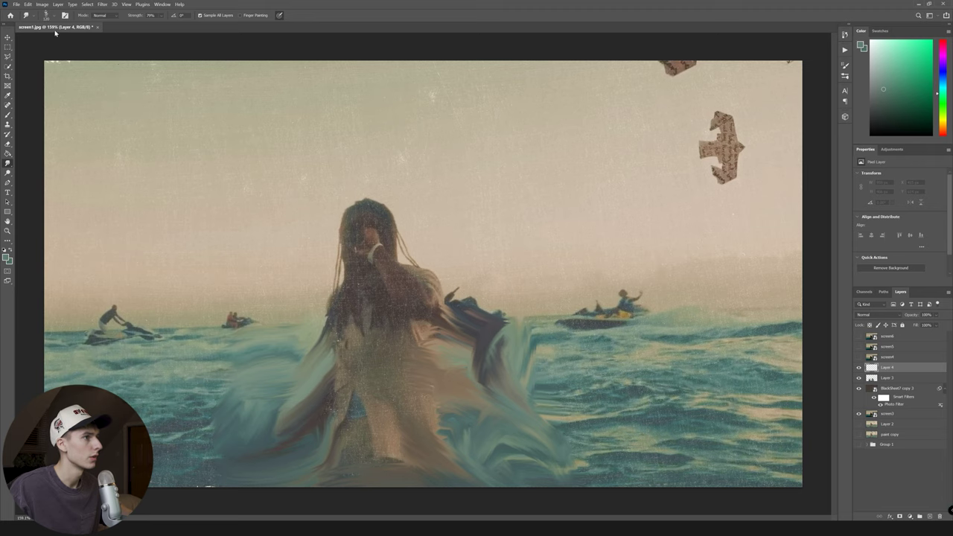
Choose the Kyle's Paintbox Nice Big Mess brush, reduce its flow to 16% and paint teal over the smudges around the man.
left_click(53, 15)
left_click(75, 85)
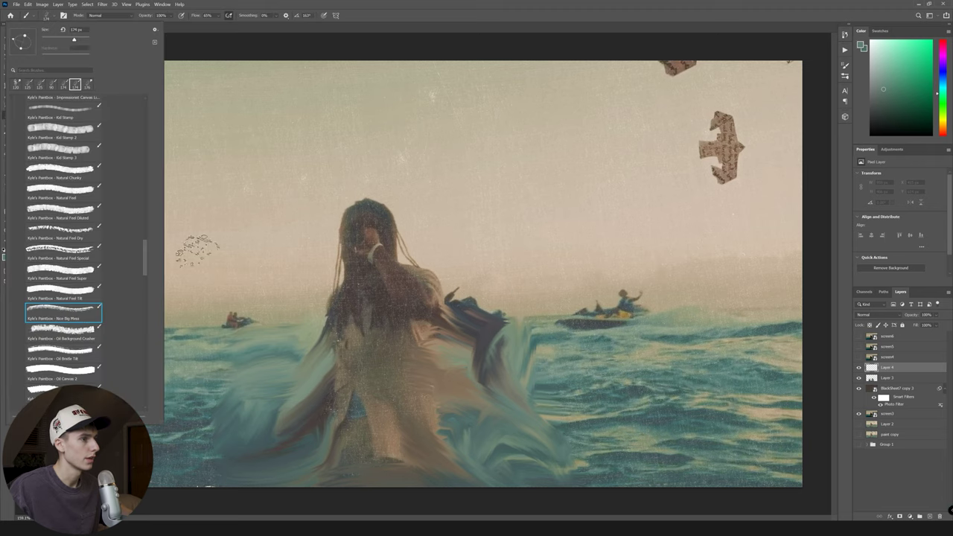
left_click(227, 30)
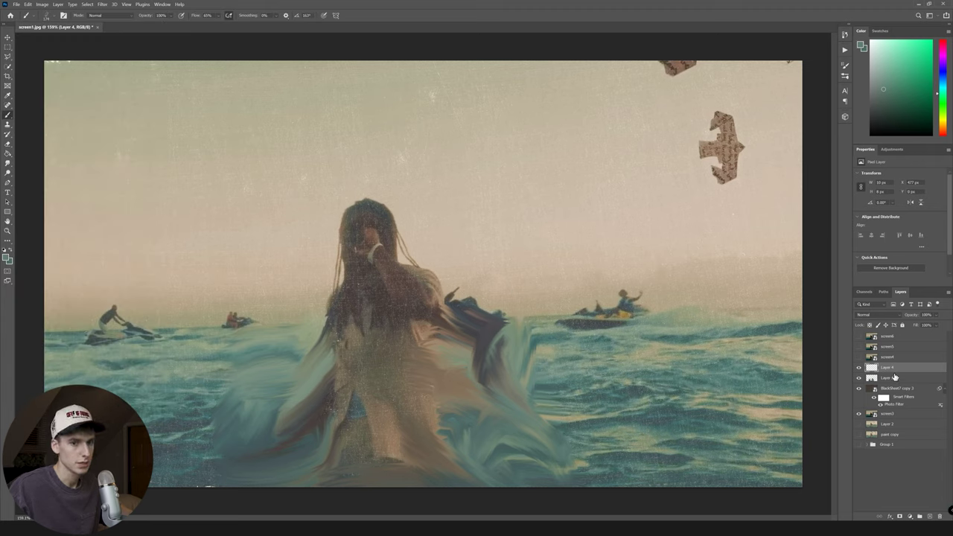
left_click_drag(262, 339, 287, 342)
key("ctrl+z")
left_click_drag(215, 15, 212, 29)
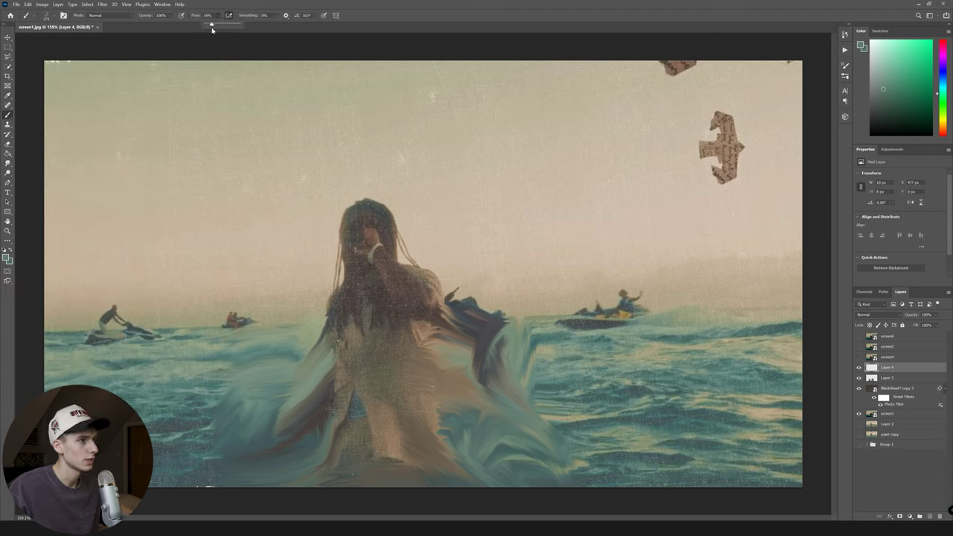
key("ctrl+z")
Set the foreground color to a brown sampled from the man's shoulder, 735c50.
left_click(8, 255)
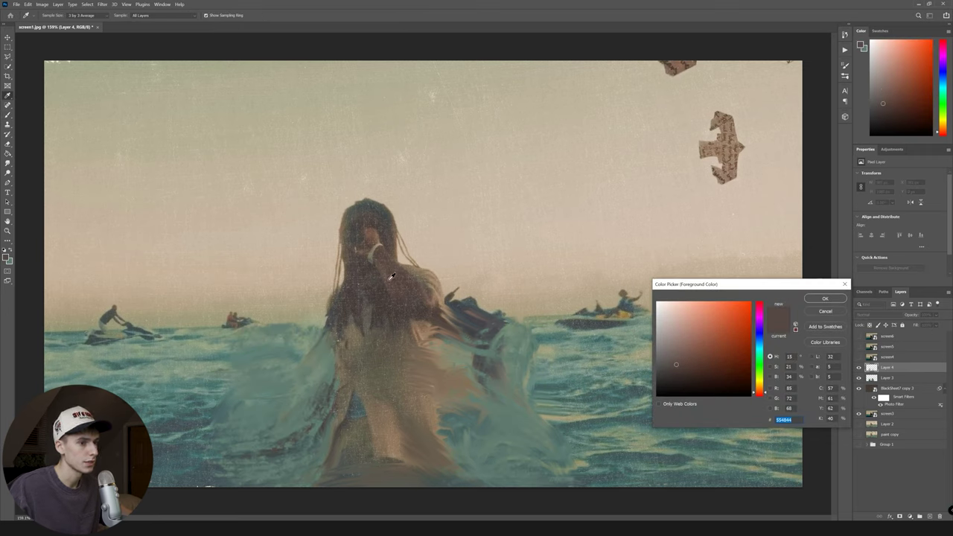
left_click(433, 298)
left_click(431, 297)
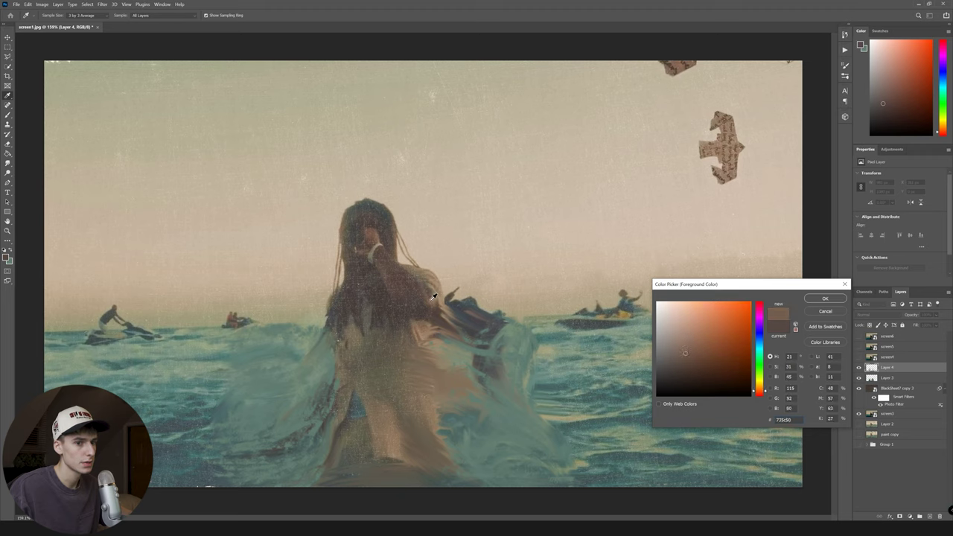
left_click(828, 297)
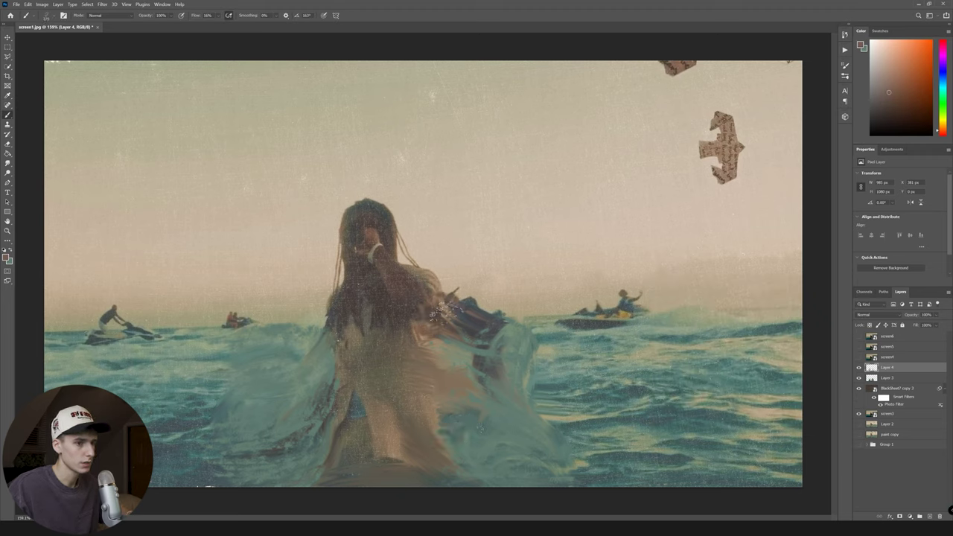
Paint loose brown strokes over the man's shirt and down into the water, enlarging the brush to 400 px for the final strokes.
left_click_drag(429, 369, 432, 398)
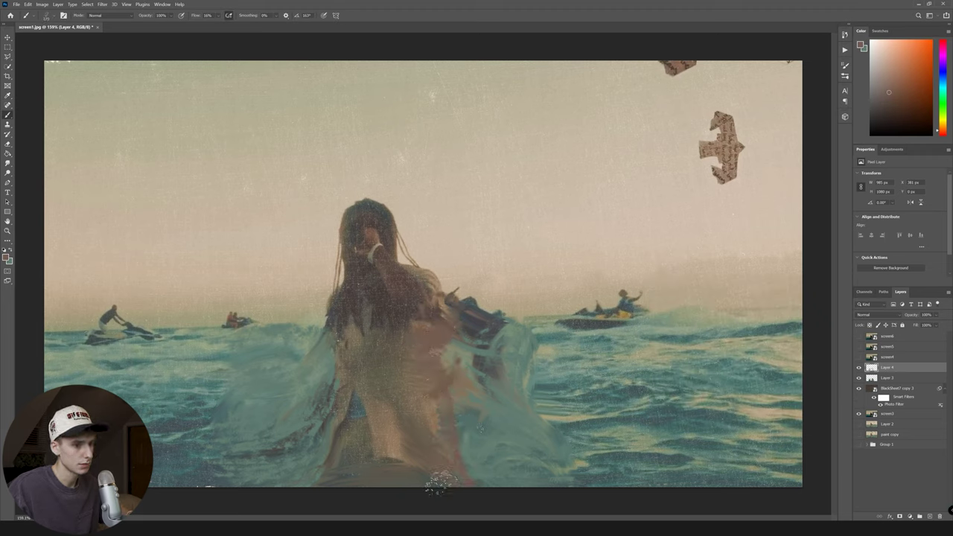
mouse_move(384, 370)
left_mouse_down()
mouse_move(328, 413)
mouse_move(344, 428)
left_mouse_up()
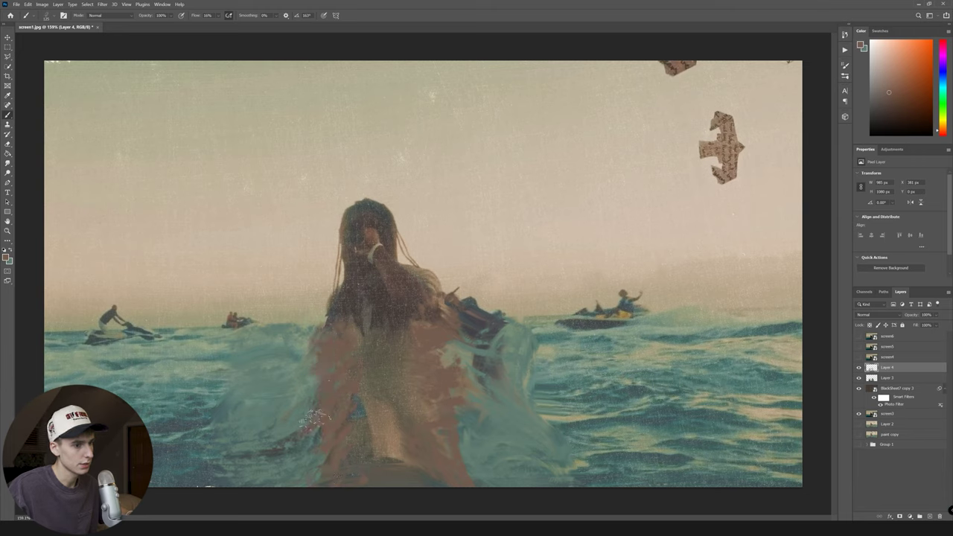
key("]")
key("]")
key("]")
key("]")
key("]")
key("]")
mouse_move(320, 365)
left_mouse_down()
mouse_move(332, 350)
mouse_move(396, 480)
mouse_move(473, 450)
left_mouse_up()
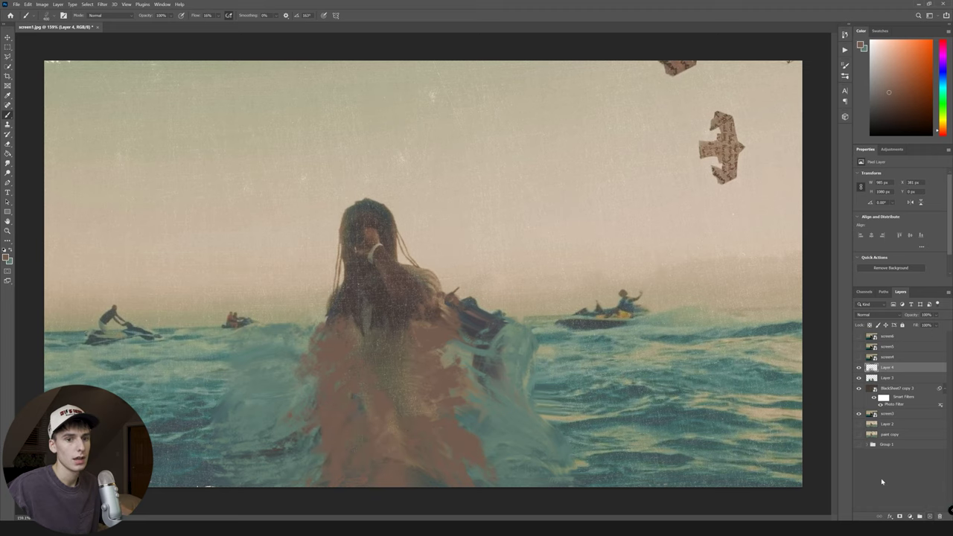
Apply a Sepia Photo Filter at 53% density and Add Noise to the painted Layer 4.
left_click(43, 4)
mouse_move(56, 21)
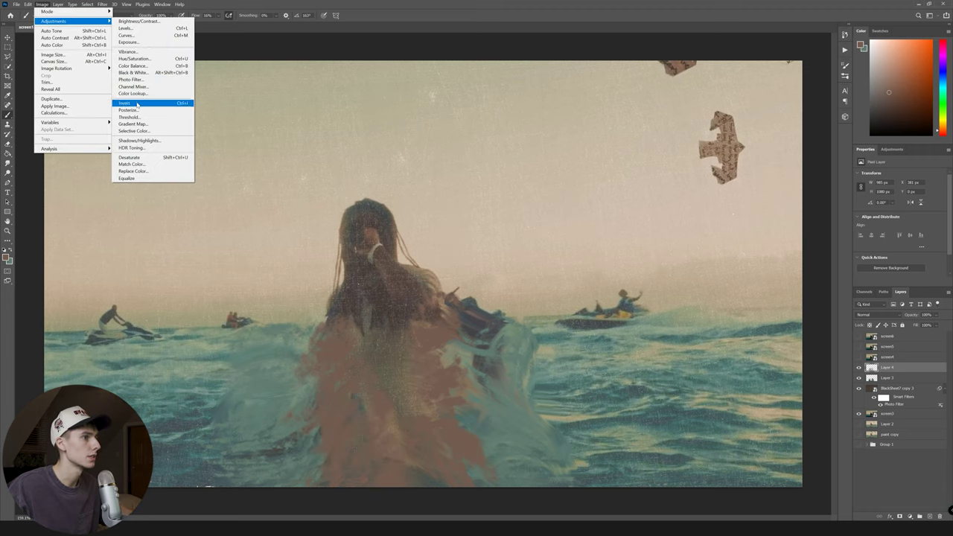
left_click(133, 79)
left_click(652, 175)
left_click(647, 281)
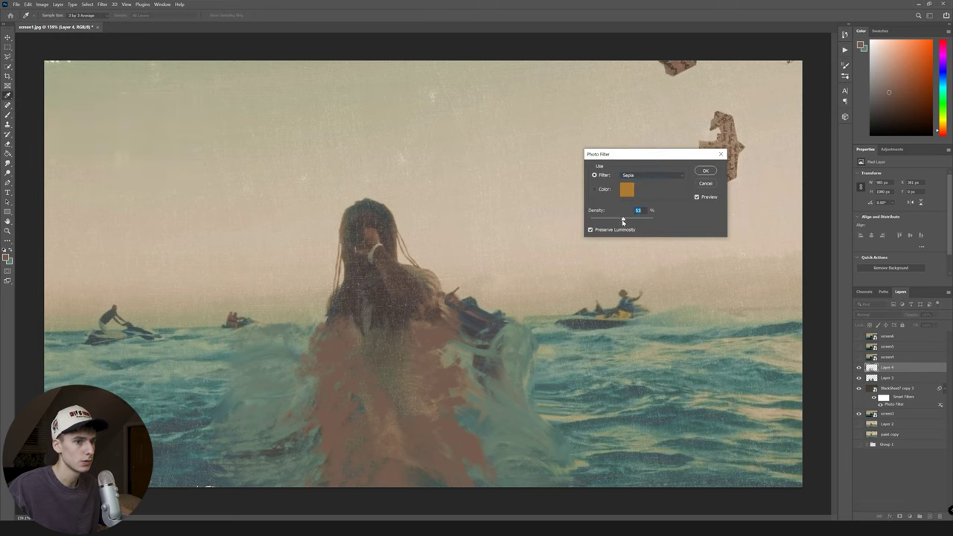
left_click(704, 172)
left_click(103, 5)
mouse_move(119, 113)
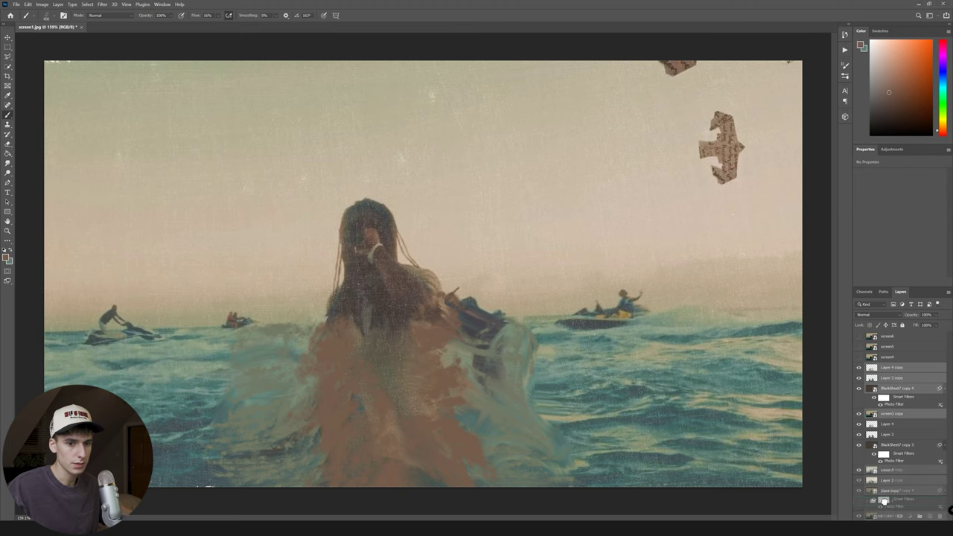
Place copies of the third frame's layers in Group 1 and merge the original Layer 4, Layer 3, texture and screen3 into one layer.
left_click(886, 445)
left_click(888, 414)
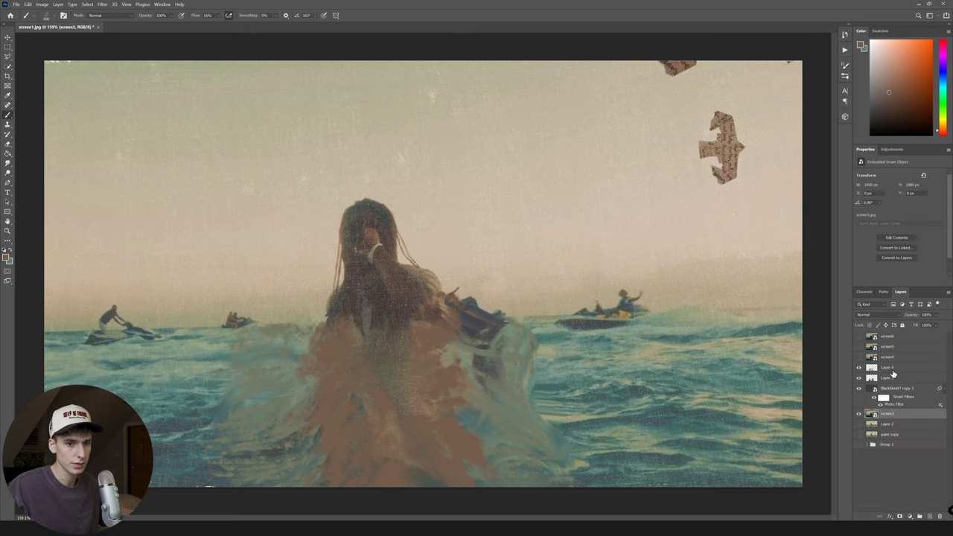
left_click(893, 370, "ctrl")
left_click(892, 379, "ctrl")
left_click(900, 390, "ctrl")
Save the merged third frame as a separate image file.
left_click(17, 4)
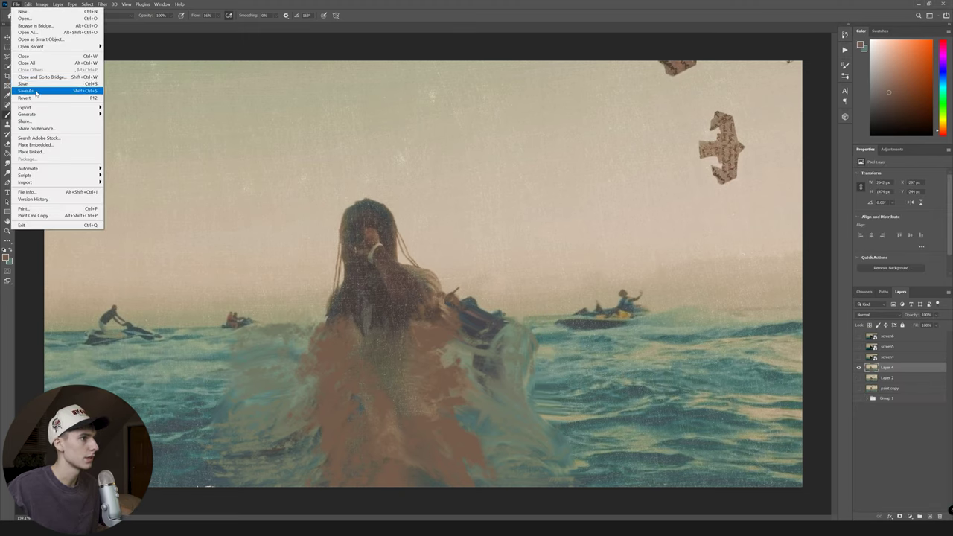
left_click(29, 91)
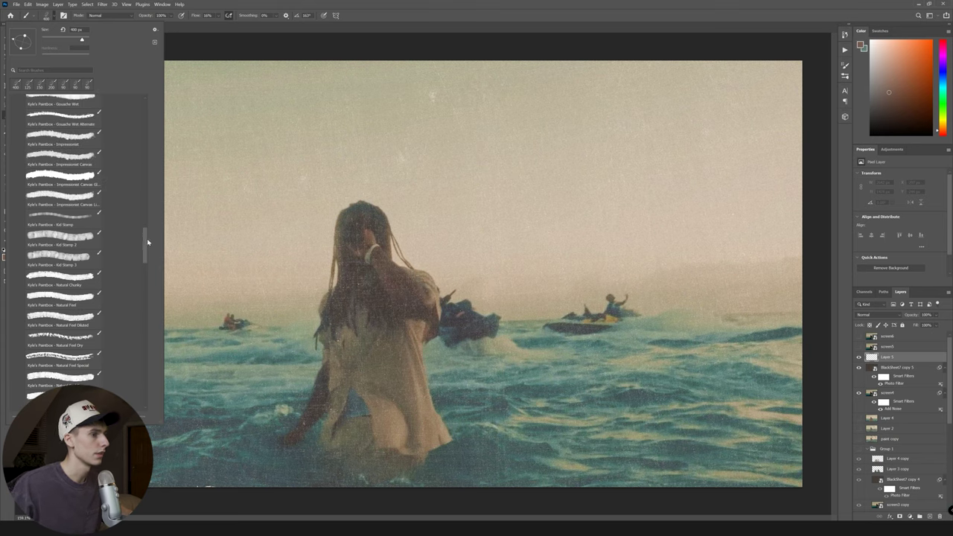
Select the Kyle's Paintbox Bristle Smudge brush with all layers sampled and smudge the man's shirt into the water on Layer 5.
mouse_move(147, 242)
left_mouse_down()
mouse_move(146, 152)
mouse_move(132, 114)
left_mouse_up()
left_click(63, 213)
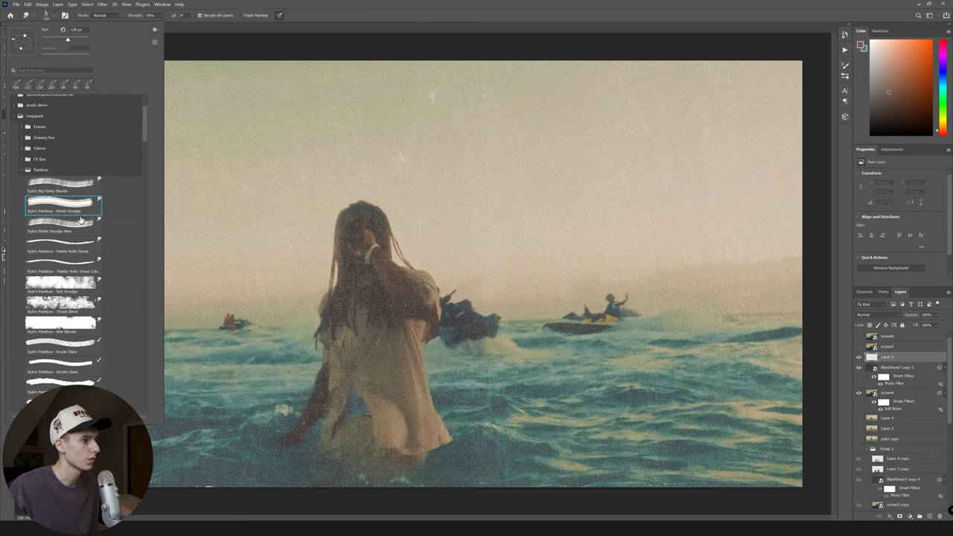
left_click(163, 17)
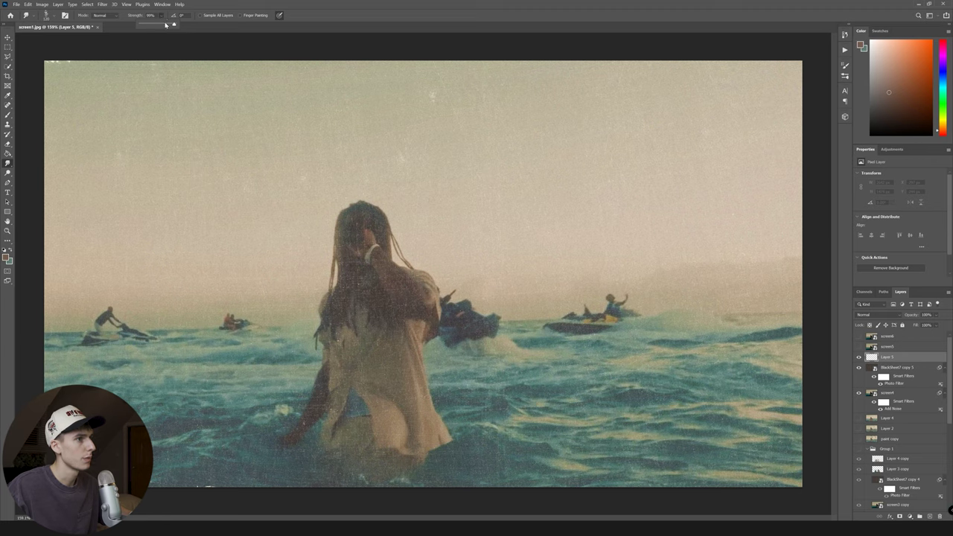
left_click_drag(162, 27, 156, 26)
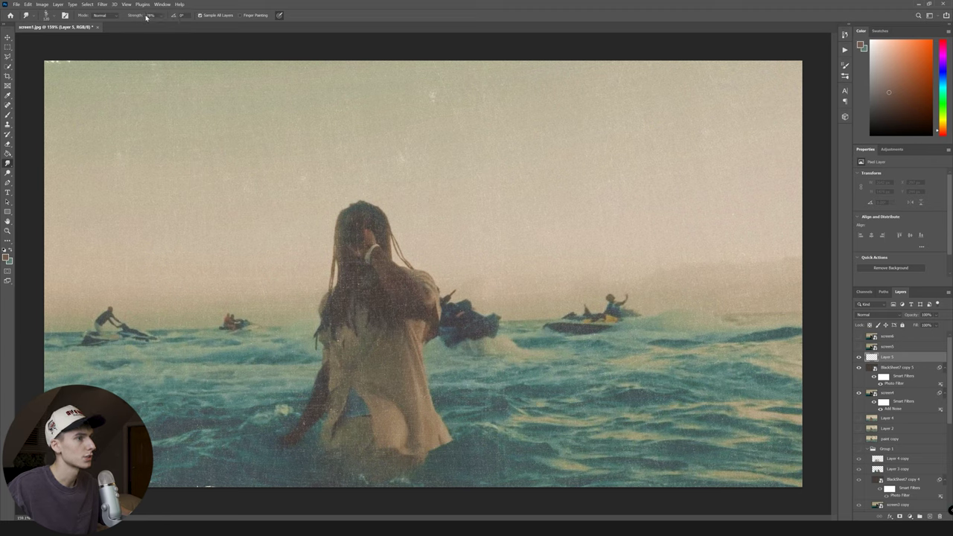
mouse_move(398, 460)
left_mouse_down()
mouse_move(364, 462)
mouse_move(378, 476)
mouse_move(341, 476)
mouse_move(421, 454)
left_mouse_up()
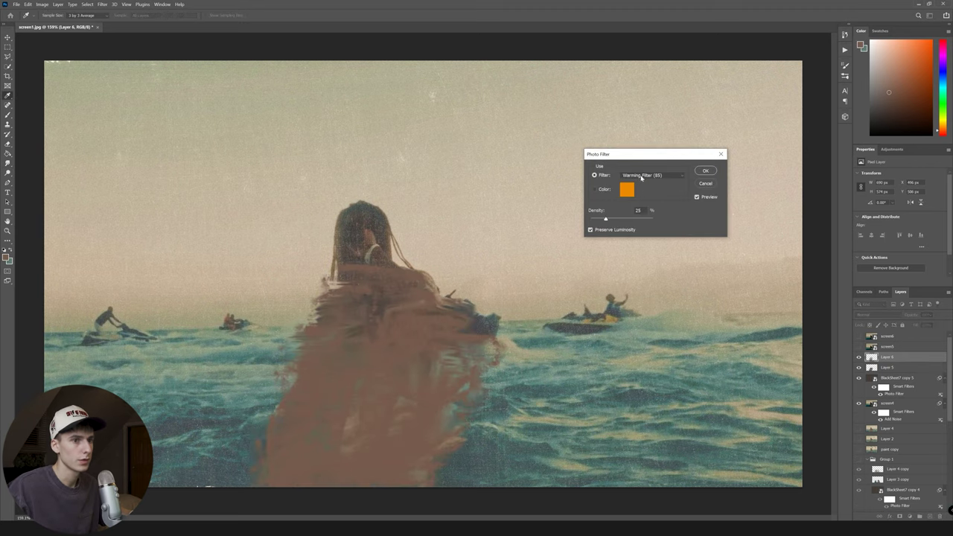
Tint the brown paint on Layer 6 with a Photo Filter and apply Add Noise to it.
left_click(641, 178)
left_click(102, 4)
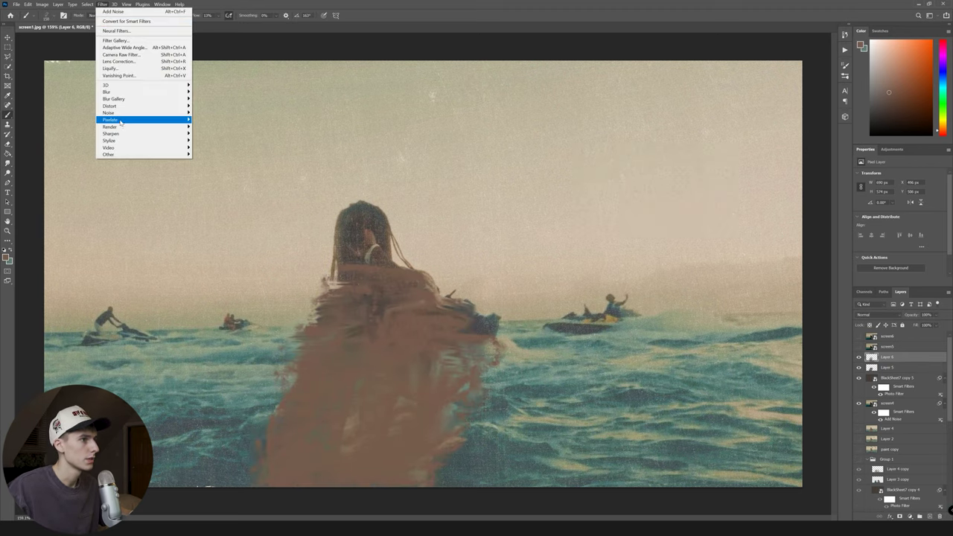
mouse_move(120, 114)
left_click(209, 112)
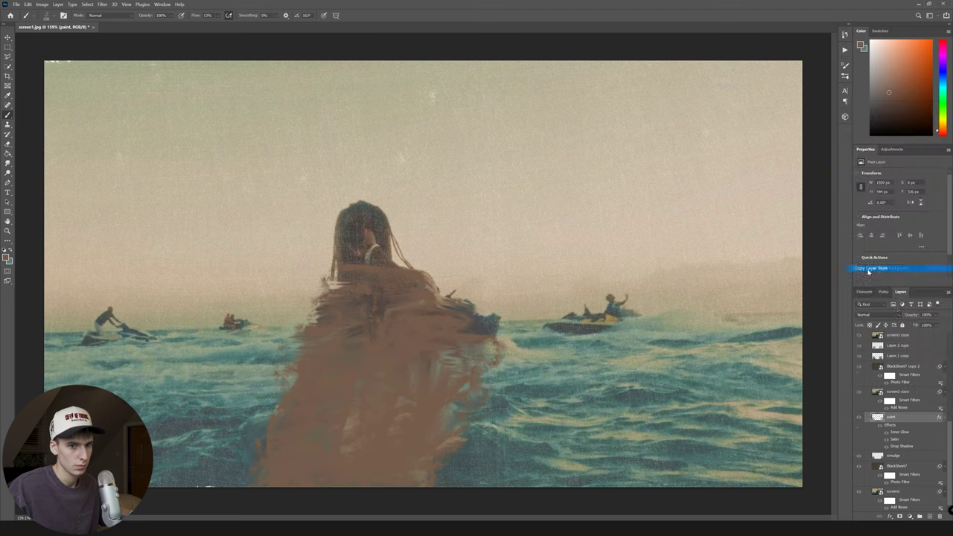
Copy the layer style of the first frame's paint layer in Group 1 and select Layer 6.
scroll(907, 455, "down", 3)
scroll(907, 450, "up", 3)
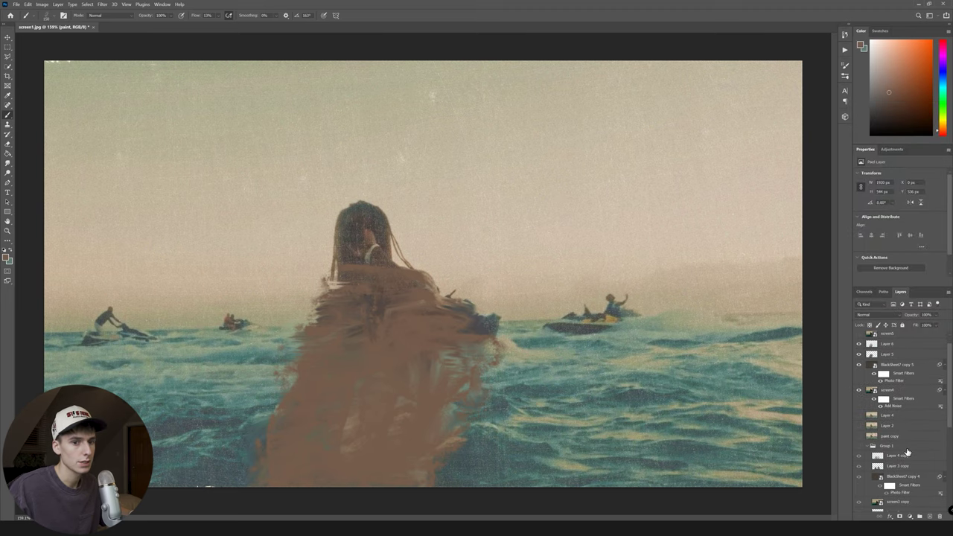
left_click(895, 359)
Hide the fourth and third frames' layers so the second frame's separate layers in Group 1 are displayed.
scroll(901, 447, "down", 5)
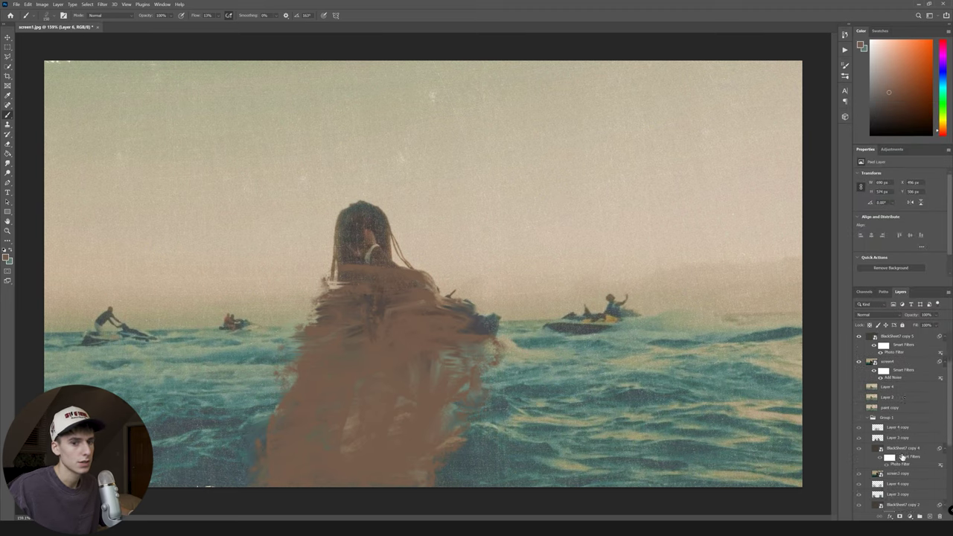
scroll(891, 429, "up", 2)
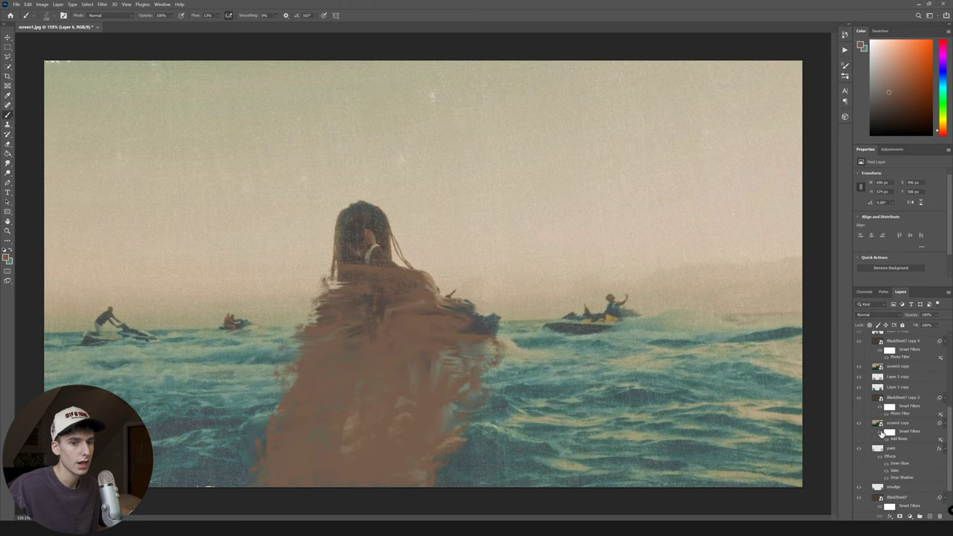
scroll(880, 448, "up", 3)
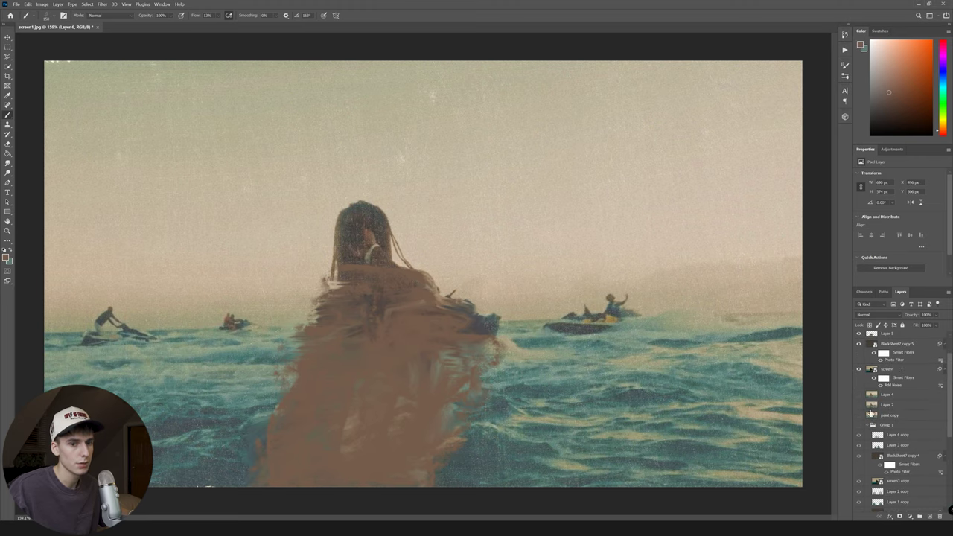
scroll(867, 415, "up", 3)
mouse_move(859, 403)
left_mouse_down()
mouse_move(861, 356)
mouse_move(860, 386)
left_mouse_up()
scroll(873, 419, "down", 3)
scroll(874, 420, "down", 3)
left_click(859, 352)
left_click(859, 409)
scroll(860, 432, "down", 3)
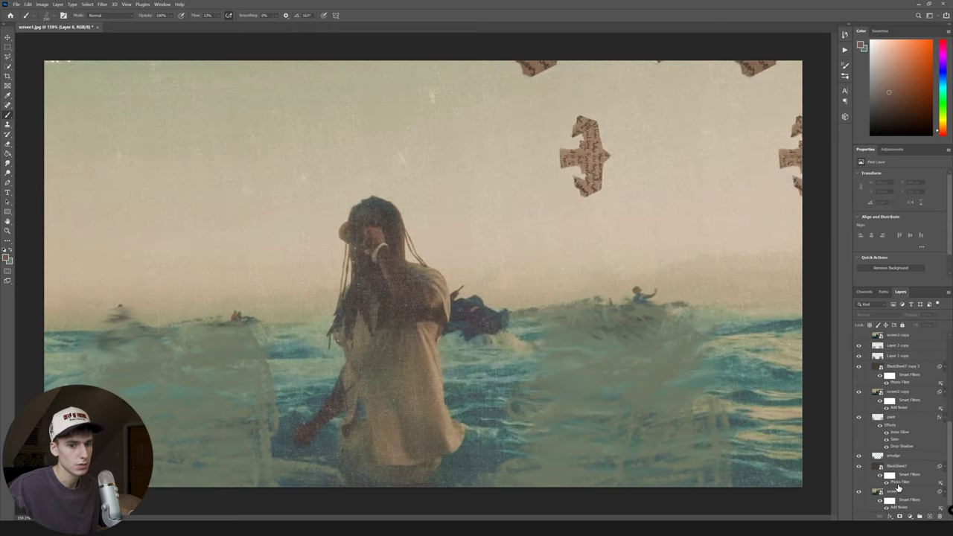
Paste the copied Inner Glow, Satin and Drop Shadow style onto Layer 2 copy.
scroll(864, 378, "up", 1)
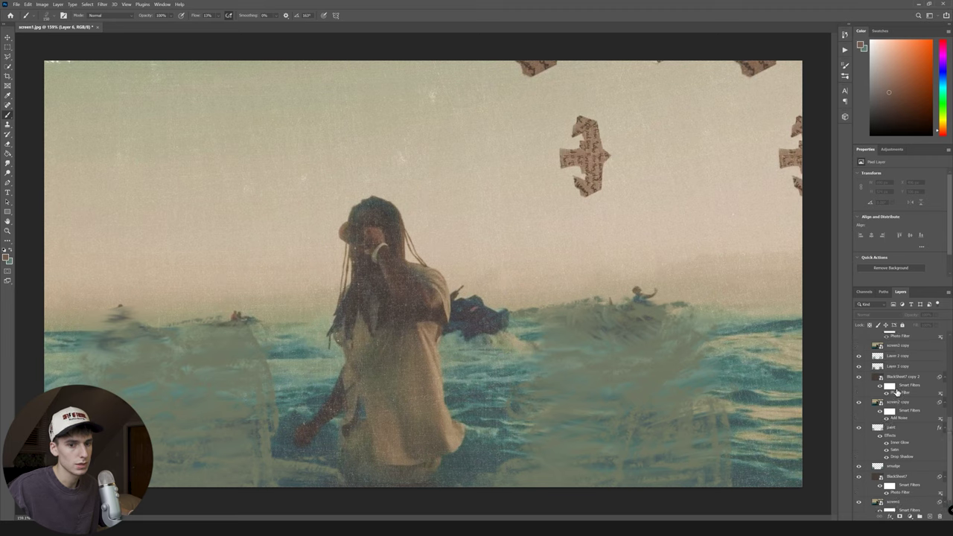
right_click(898, 368)
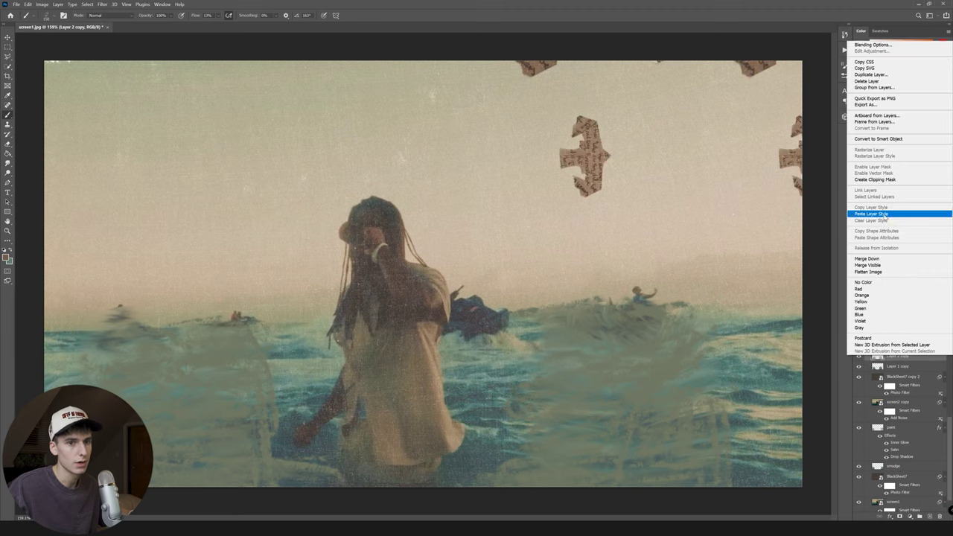
left_click(885, 215)
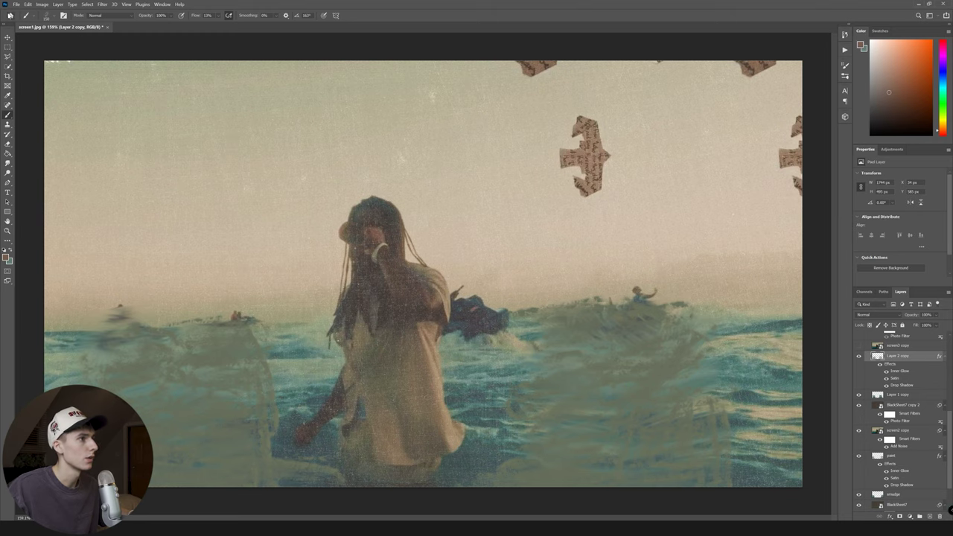
Save the restyled second frame as a JPEG.
left_click(17, 5)
left_click(22, 82)
left_click(83, 301)
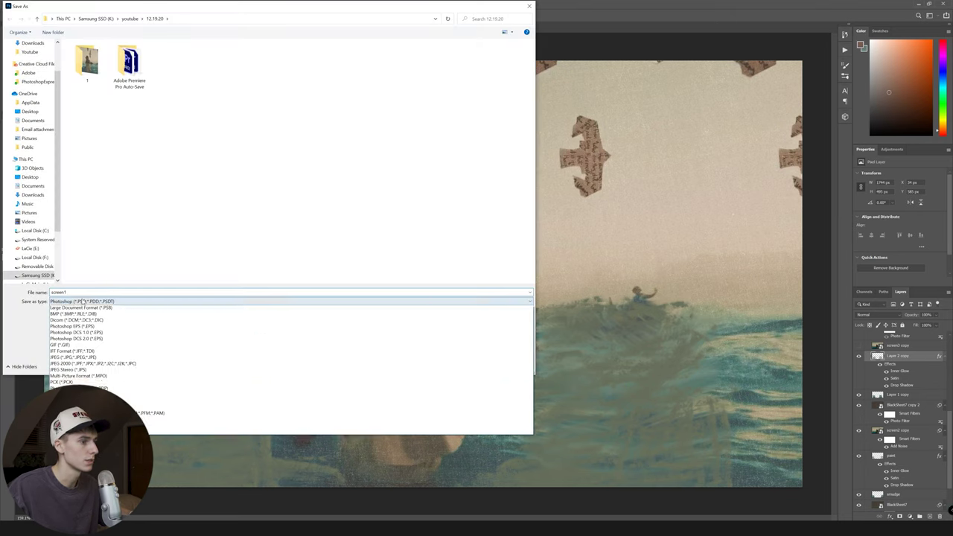
left_click(65, 368)
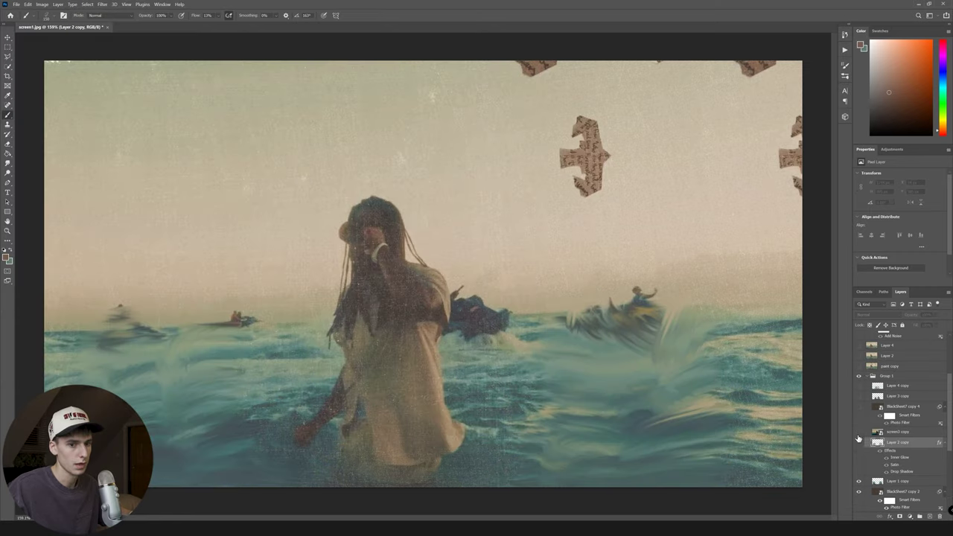
Show the third frame's layers in Group 1 and paste the copied layer style onto Layer 4 copy.
left_click(859, 433)
left_click(859, 407)
left_click(859, 396)
left_click(858, 385)
right_click(902, 387)
left_click(867, 245)
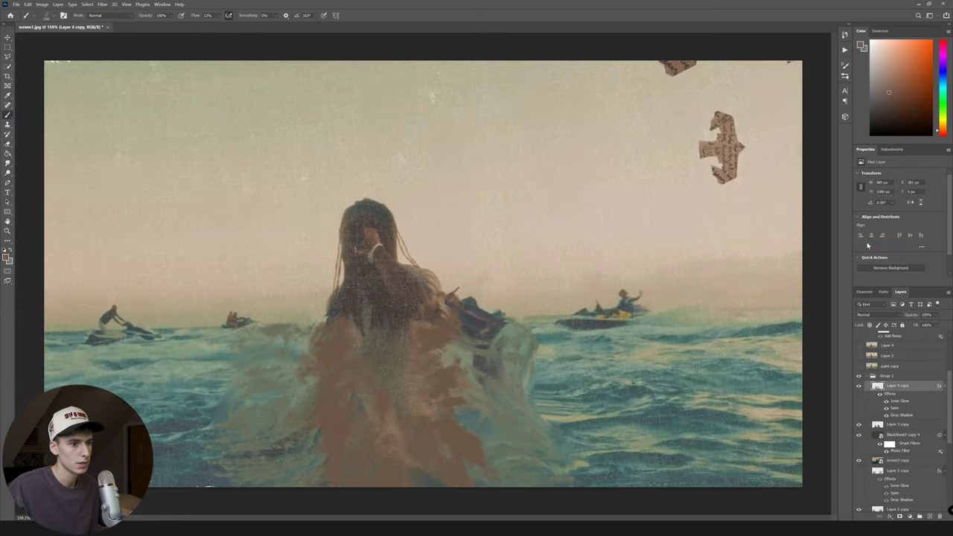
Save the restyled third frame as a JPEG named 3, overwriting the existing file.
left_click(17, 5)
left_click(70, 83)
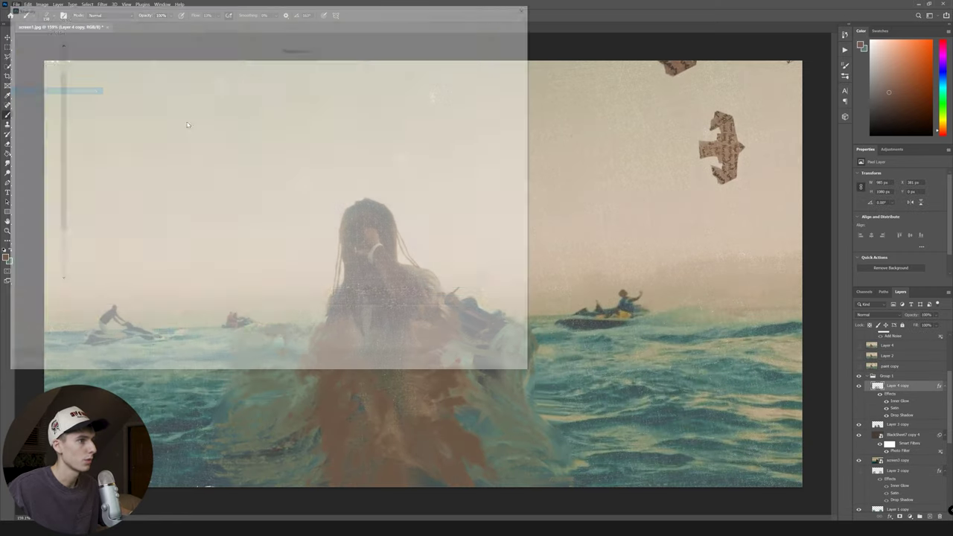
double_click(83, 74)
left_click(82, 301)
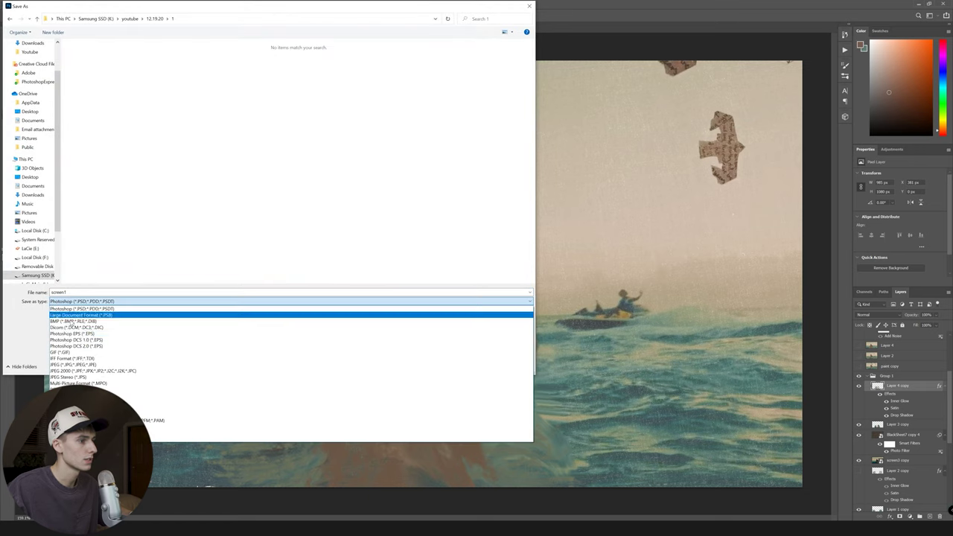
left_click(67, 365)
left_click(165, 72)
left_click(105, 296)
type("3")
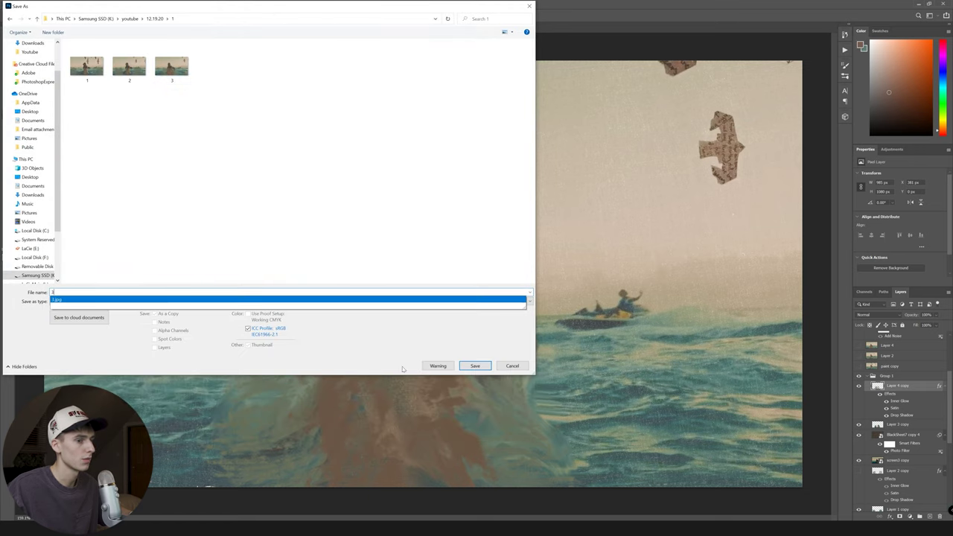
left_click(482, 368)
left_click(493, 265)
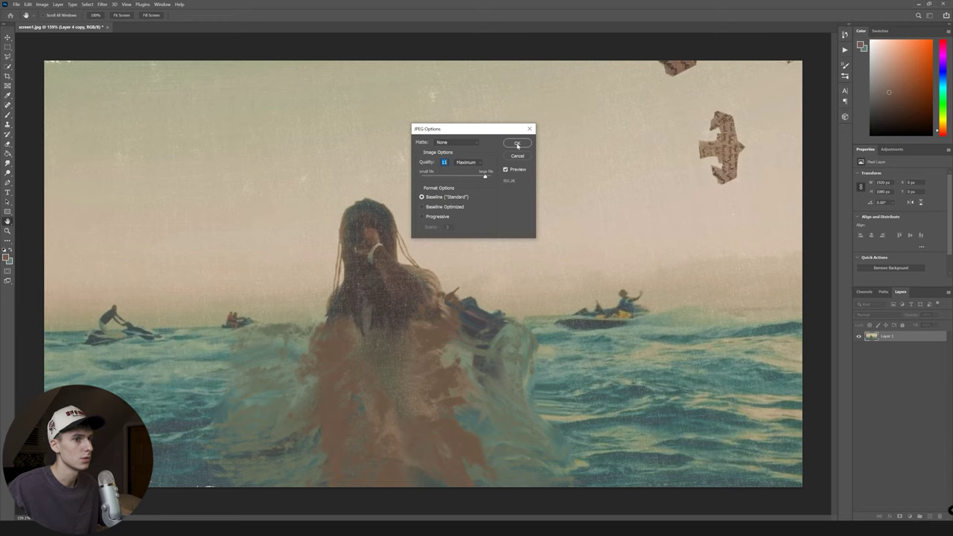
left_click(518, 143)
Show the fourth frame's layers and paste the copied Inner Glow, Satin and Drop Shadow style onto Layer 6.
scroll(888, 439, "up", 3)
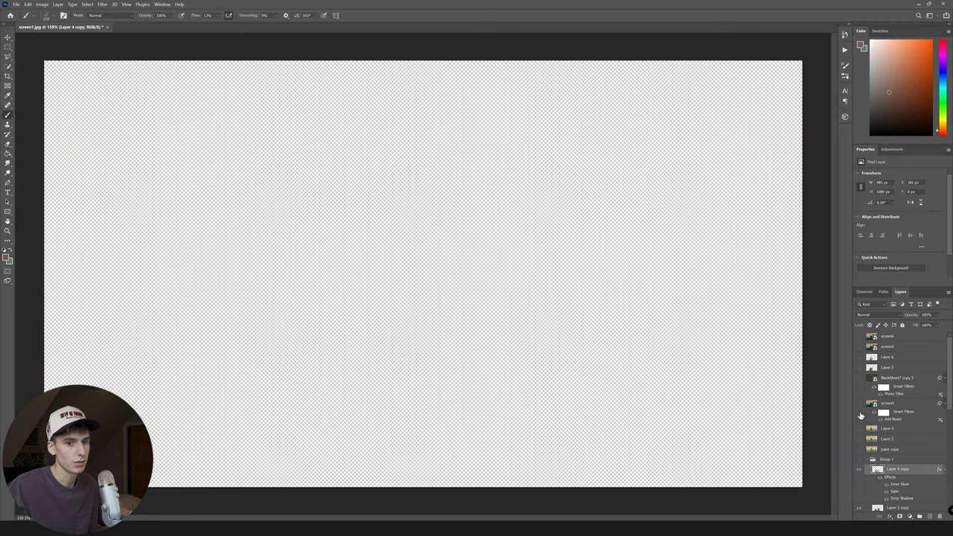
right_click(888, 356)
left_click(882, 216)
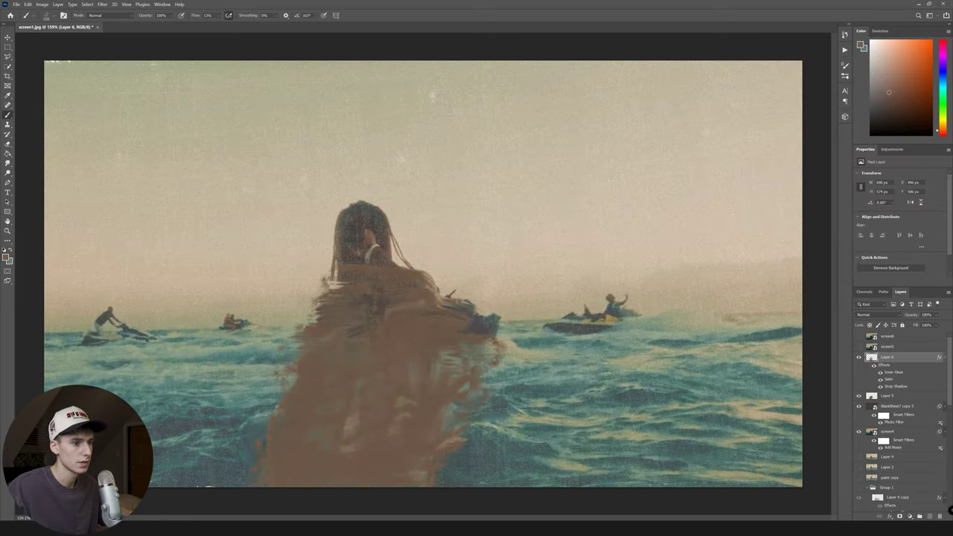
Merge the fourth frame's layers from Layer 6 down to screen4 into one layer and start saving it as a new file.
left_click(890, 432, "shift")
right_click(887, 356)
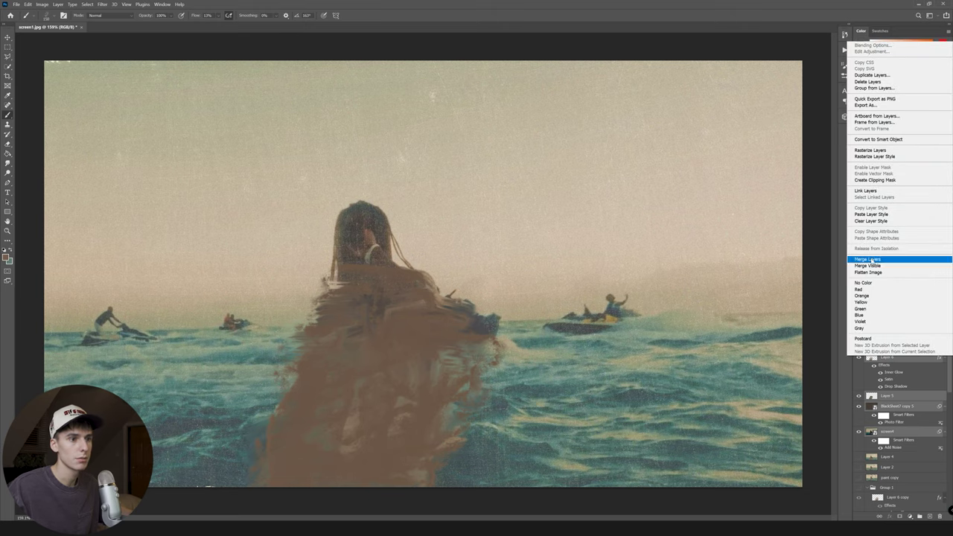
left_click(868, 258)
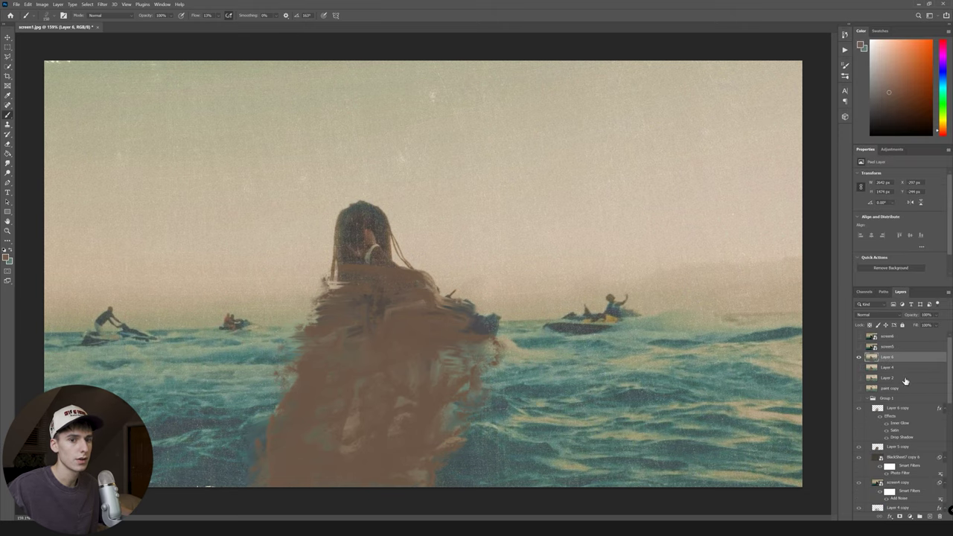
key("ctrl+shift+s")
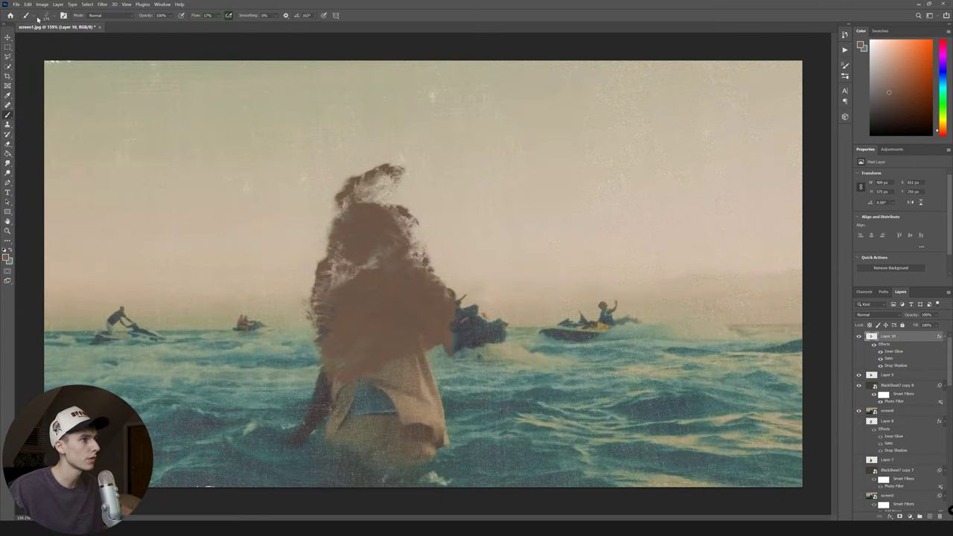
Try the Kyle's Paintbox Bristle 06 Hair & Grass brush with two strokes in the sky on Layer 10 and undo them.
left_click(50, 16)
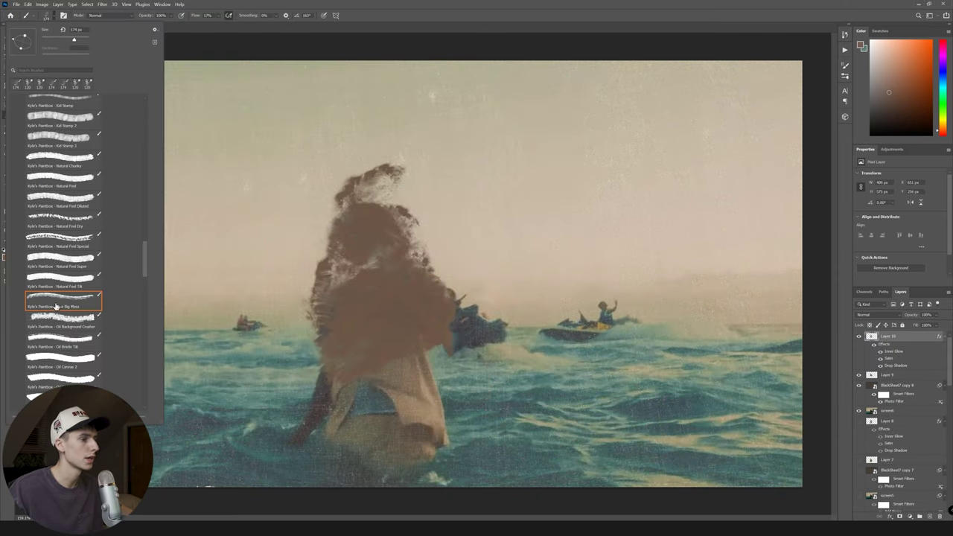
mouse_move(145, 270)
left_mouse_down()
mouse_move(151, 396)
mouse_move(146, 178)
left_mouse_up()
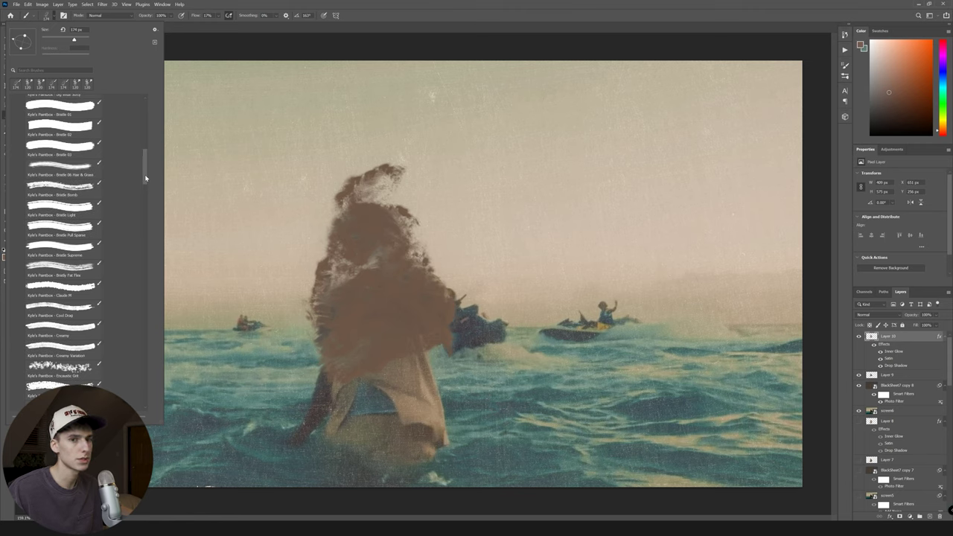
left_click(92, 180)
mouse_move(176, 143)
left_mouse_down()
mouse_move(138, 182)
mouse_move(176, 179)
left_mouse_up()
mouse_move(169, 216)
left_mouse_down()
mouse_move(198, 215)
mouse_move(266, 184)
left_mouse_up()
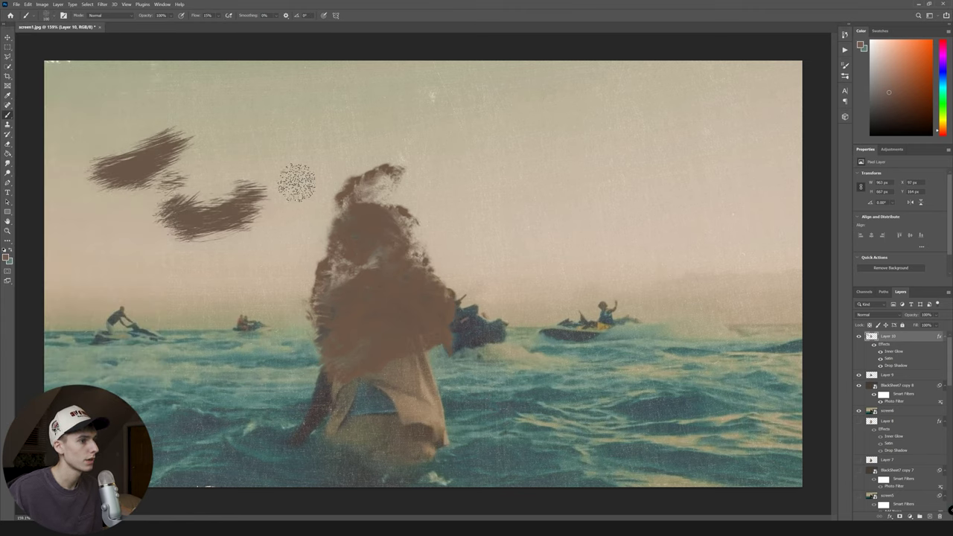
key("ctrl+z")
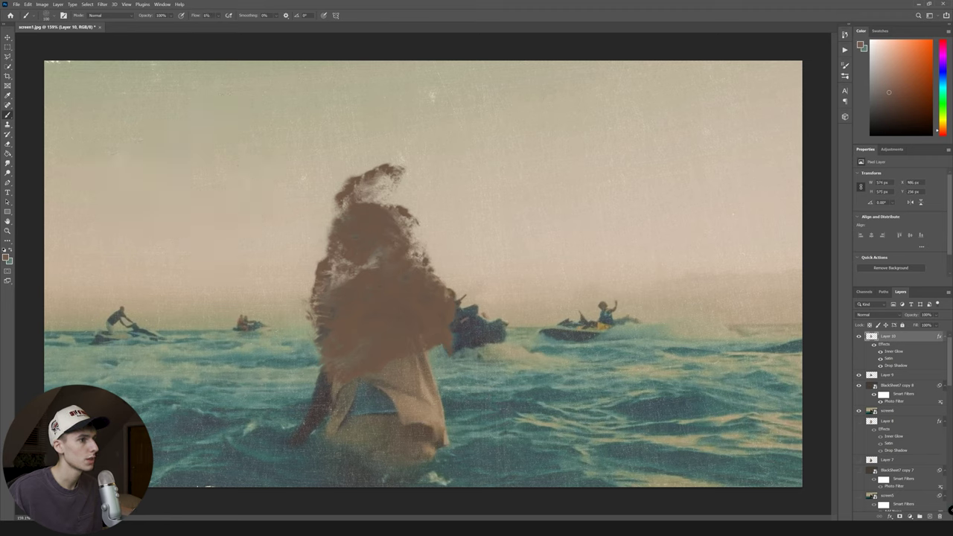
Try out further brush strokes over the sky and water beside the figure on Layer 10.
left_click_drag(206, 163, 156, 184)
left_click_drag(153, 257, 204, 254)
mouse_move(196, 291)
left_mouse_down()
mouse_move(153, 320)
mouse_move(26, 488)
left_mouse_up()
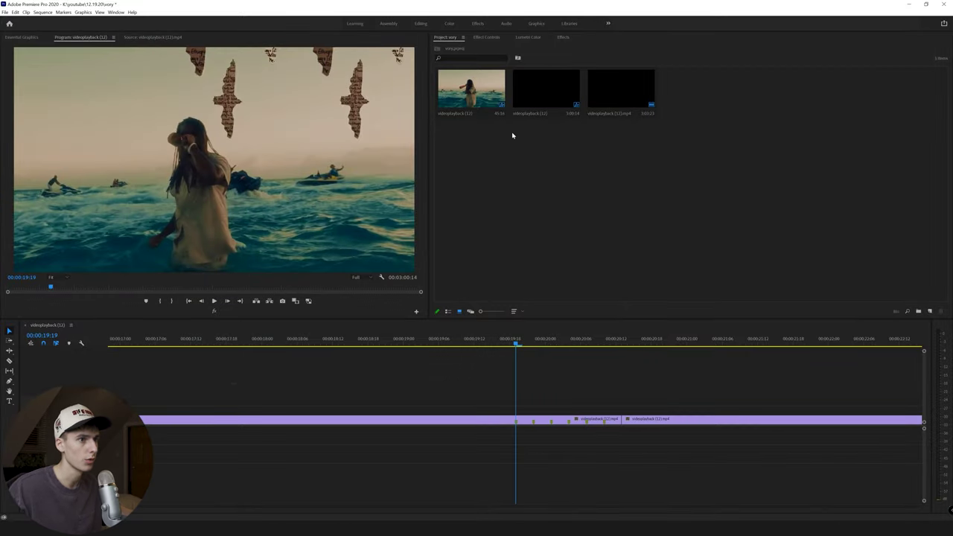
In Premiere Pro, import the six frame JPEGs and place them in order on the track above the clip, each filling one marker interval.
left_click_drag(512, 149, 479, 104)
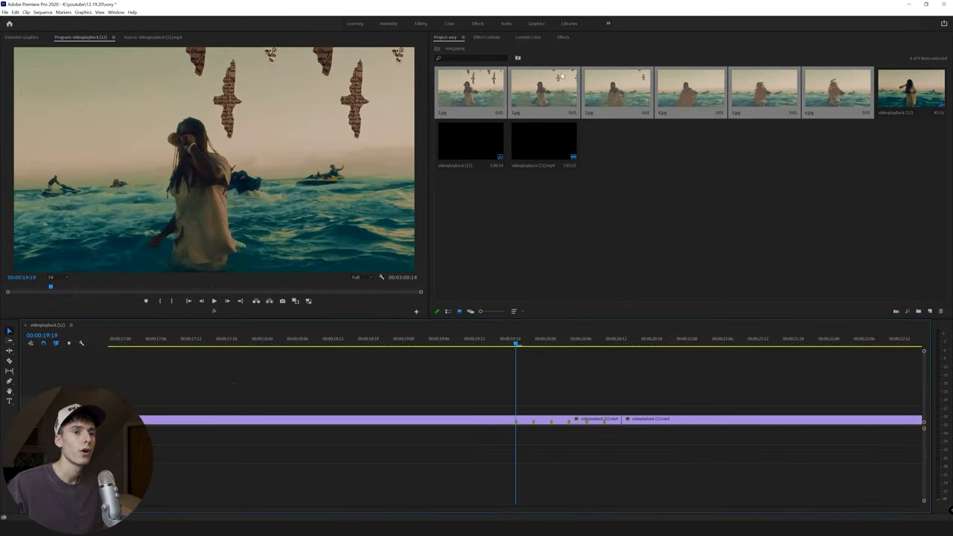
mouse_move(488, 85)
left_mouse_down()
mouse_move(479, 191)
mouse_move(530, 404)
mouse_move(520, 412)
left_mouse_up()
left_click_drag(526, 411, 533, 410)
mouse_move(545, 89)
left_mouse_down()
mouse_move(548, 402)
mouse_move(537, 410)
mouse_move(552, 410)
left_mouse_up()
left_click_drag(609, 92, 557, 412)
mouse_move(692, 89)
left_mouse_down()
mouse_move(577, 419)
mouse_move(573, 412)
mouse_move(586, 409)
left_mouse_up()
left_click_drag(744, 93, 600, 410)
left_click_drag(844, 106, 613, 411)
Play back and scrub the section with the six painted frames repeatedly, starting just before the first one, to review the stop-motion effect.
key("space")
left_click(506, 341)
left_click(506, 341)
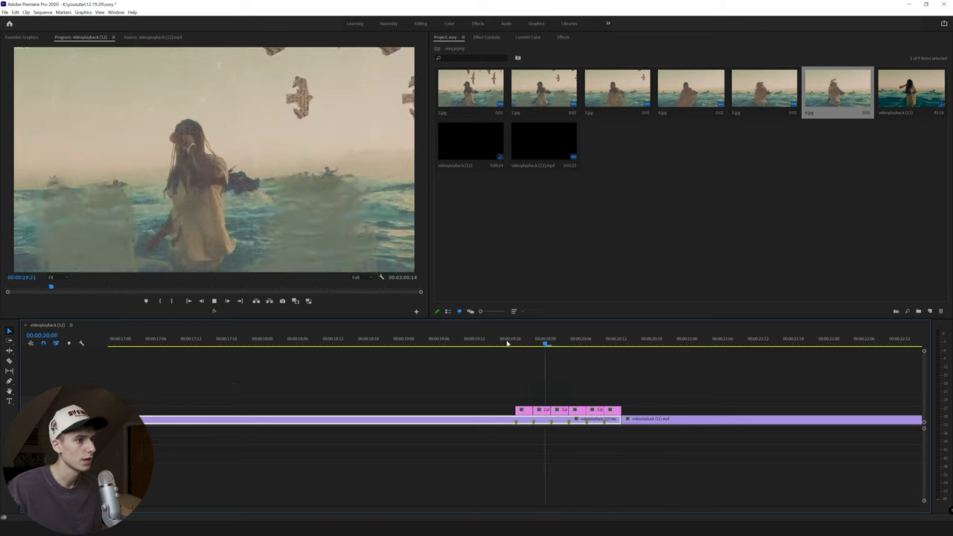
left_click(507, 341)
key("space")
left_click_drag(555, 345, 636, 351)
left_click(504, 346)
key("space")
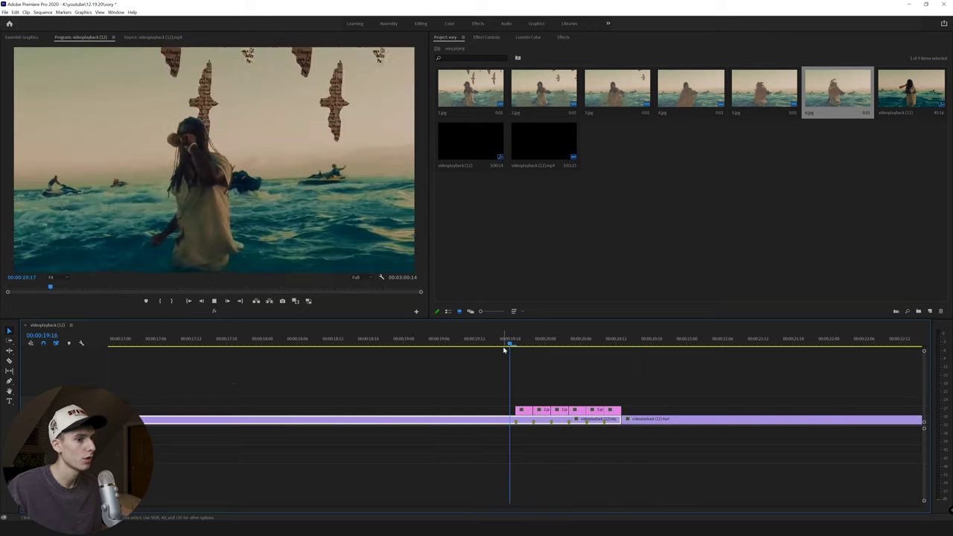
key("space")
left_click(505, 344)
mouse_move(504, 344)
left_mouse_down()
mouse_move(617, 344)
mouse_move(504, 344)
mouse_move(565, 354)
mouse_move(574, 345)
mouse_move(633, 347)
mouse_move(503, 352)
mouse_move(505, 334)
left_mouse_up()
key("space")
key("space")
key("space")
left_click_drag(581, 341, 563, 341)
key("space")
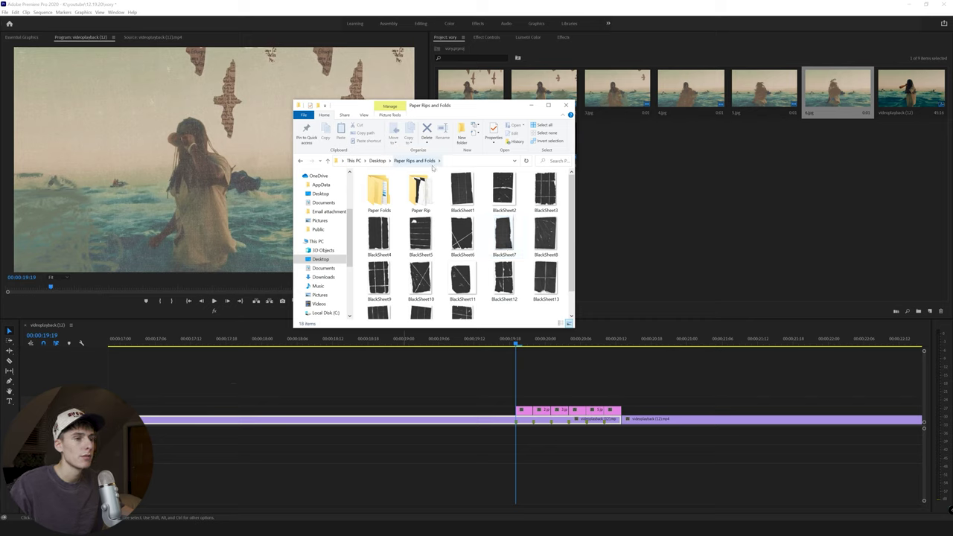
left_click(532, 105)
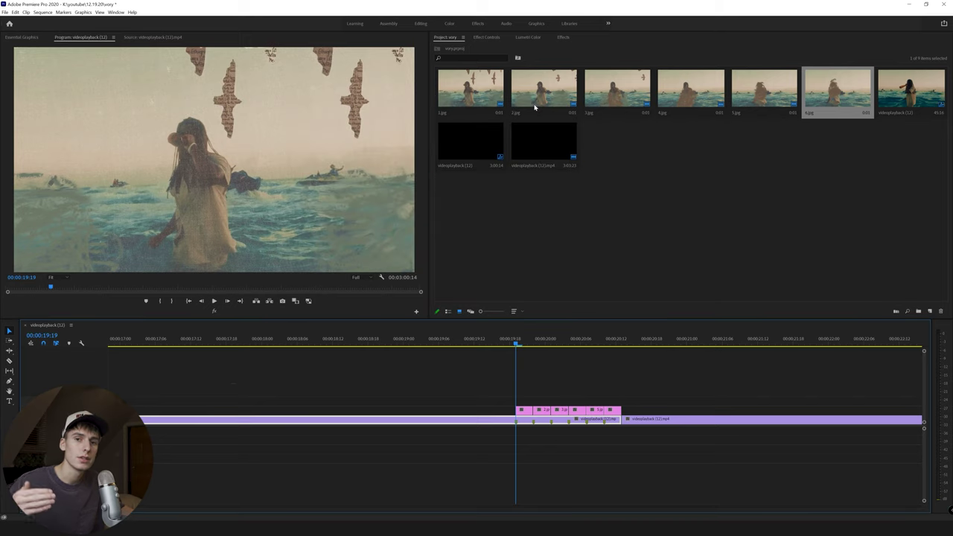